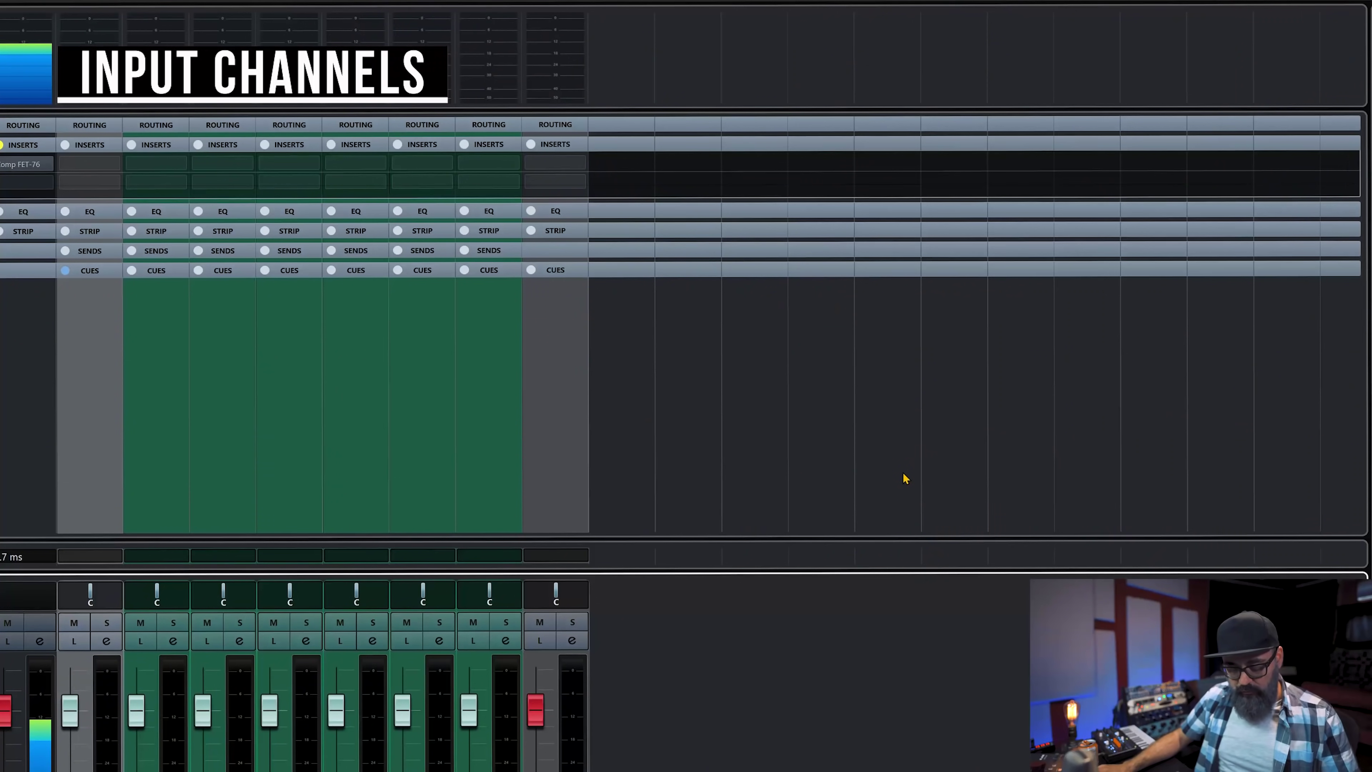
- Review the mono input bus and its device port in Audio Connections, and close the window
key(F4)
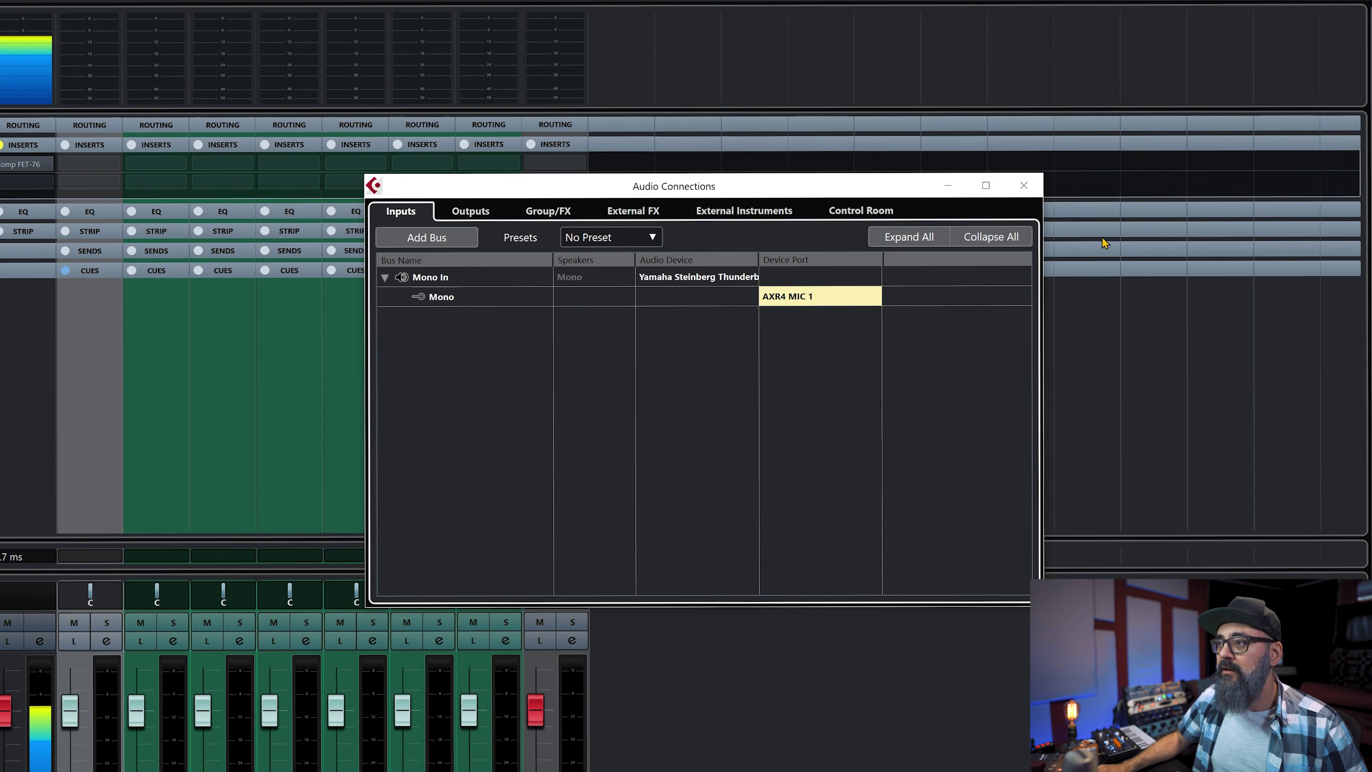
click(1024, 185)
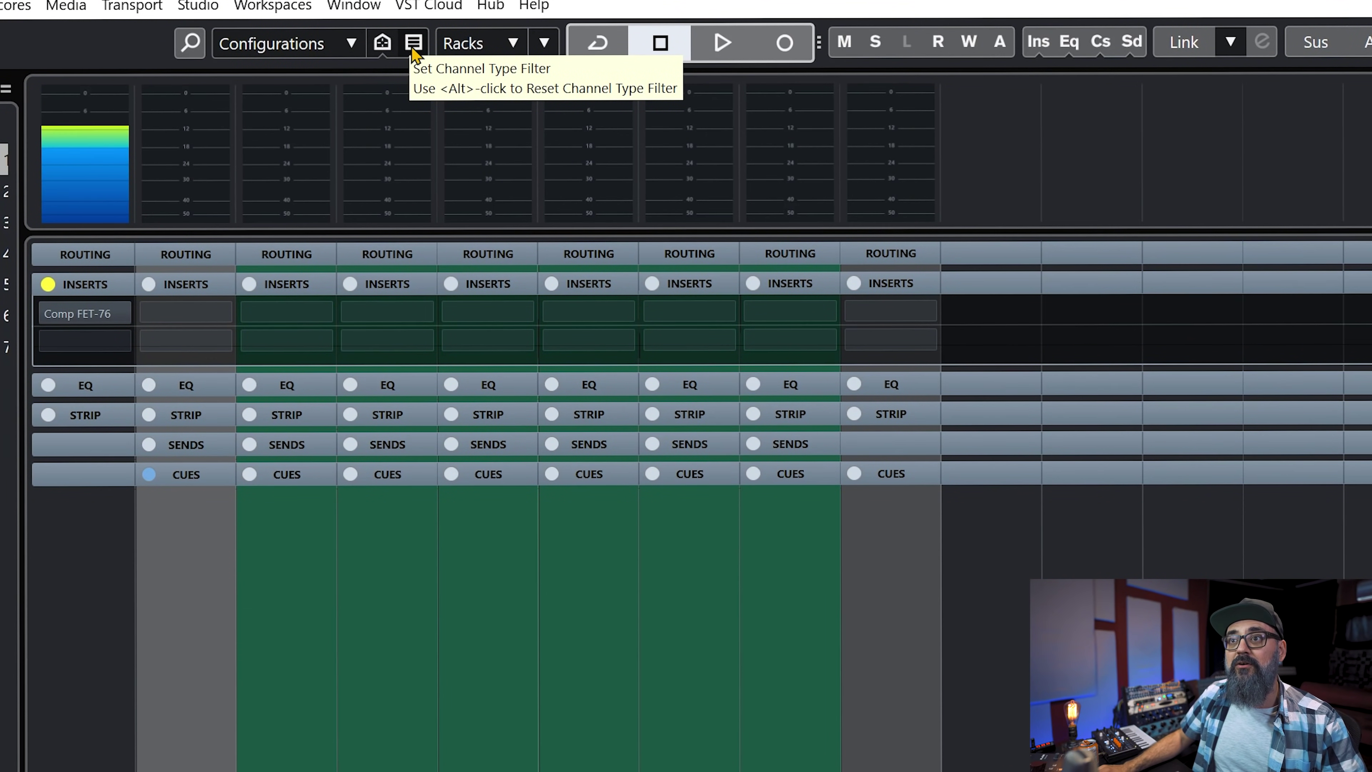
- Hide the input channels in the MixConsole with the channel type filter and show them again
click(413, 48)
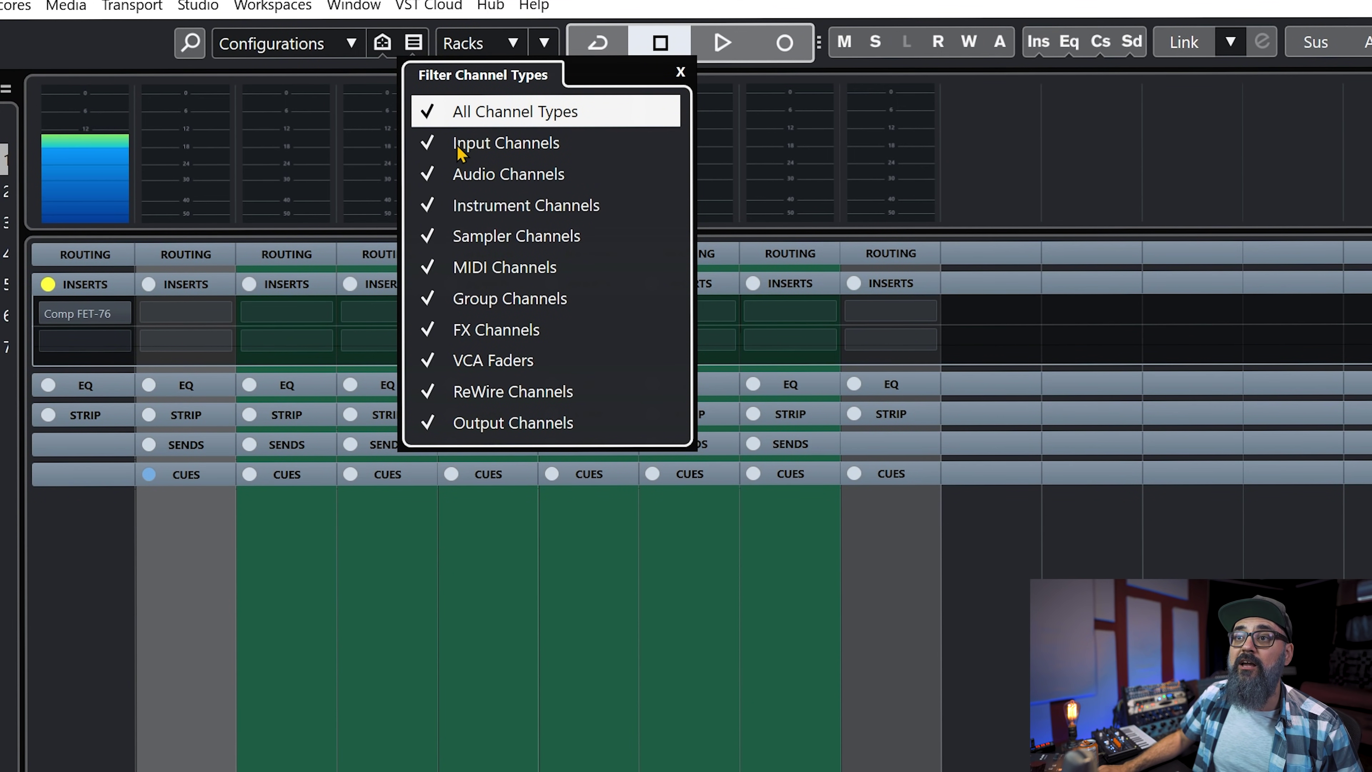
click(439, 147)
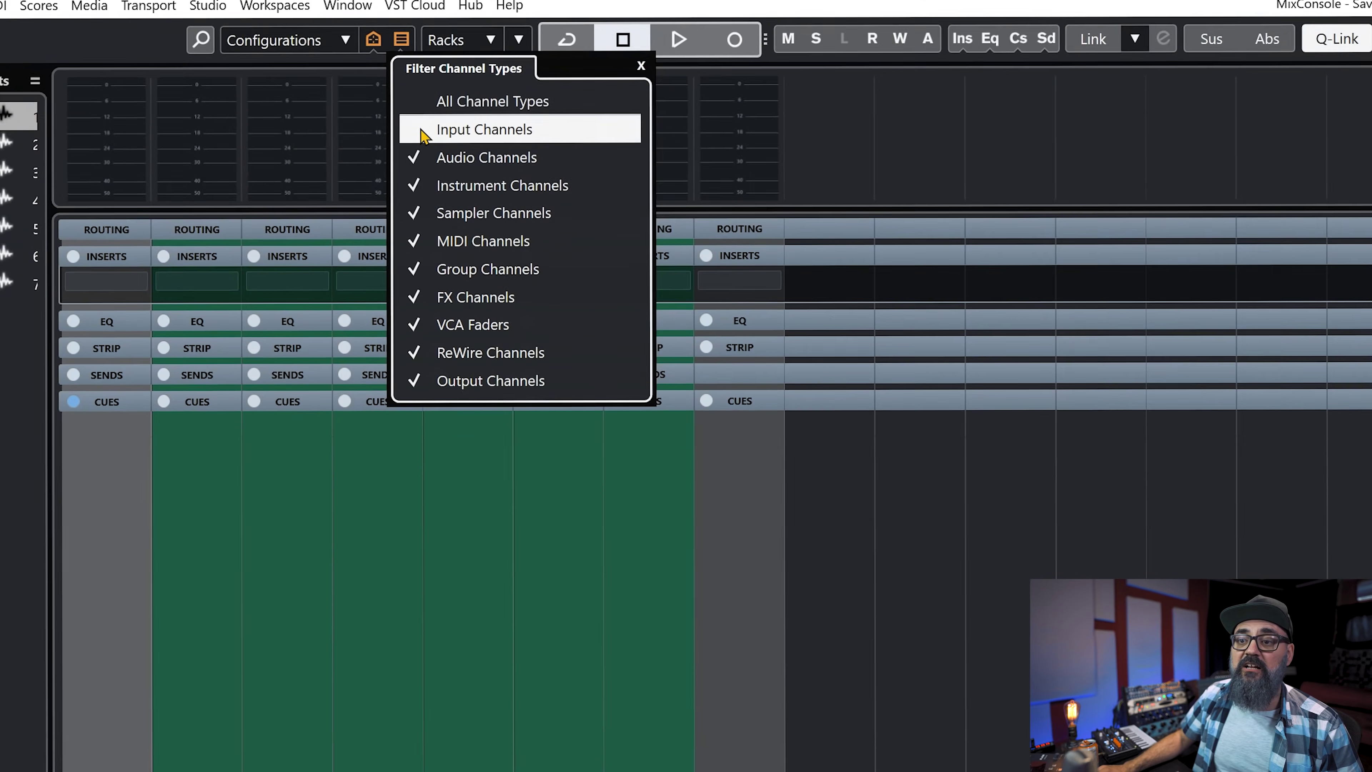
click(439, 147)
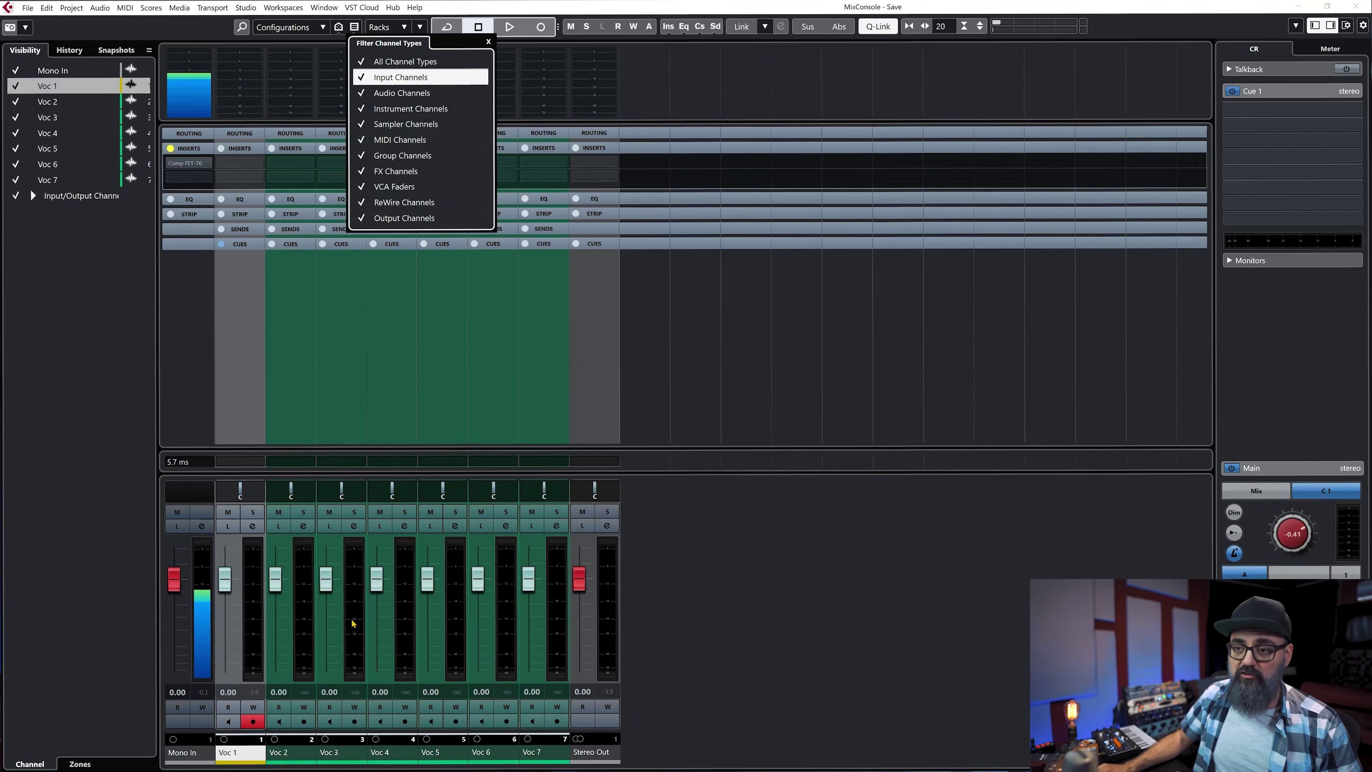
click(230, 586)
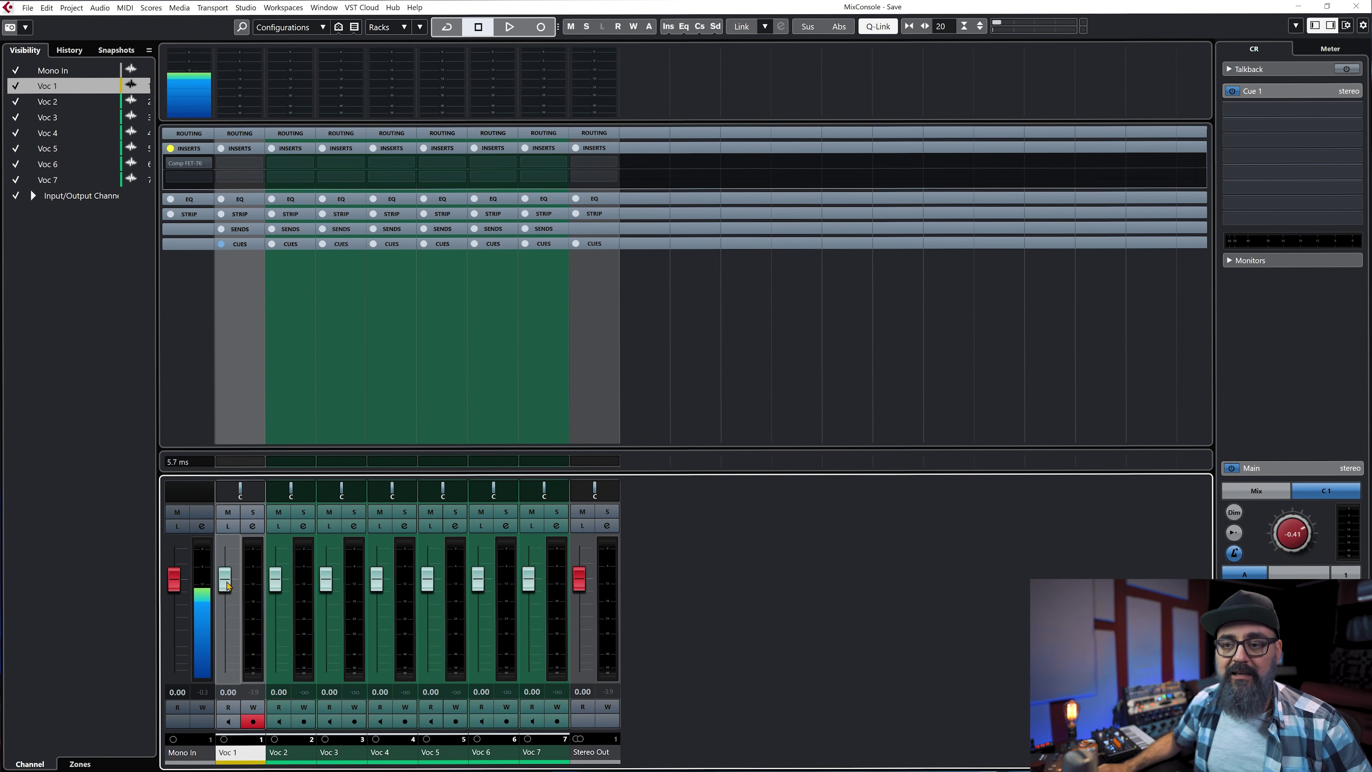
- Select the Mono In channel and Voc 1 in the mixer, and check Voc 1's input routing in the project window
click(186, 751)
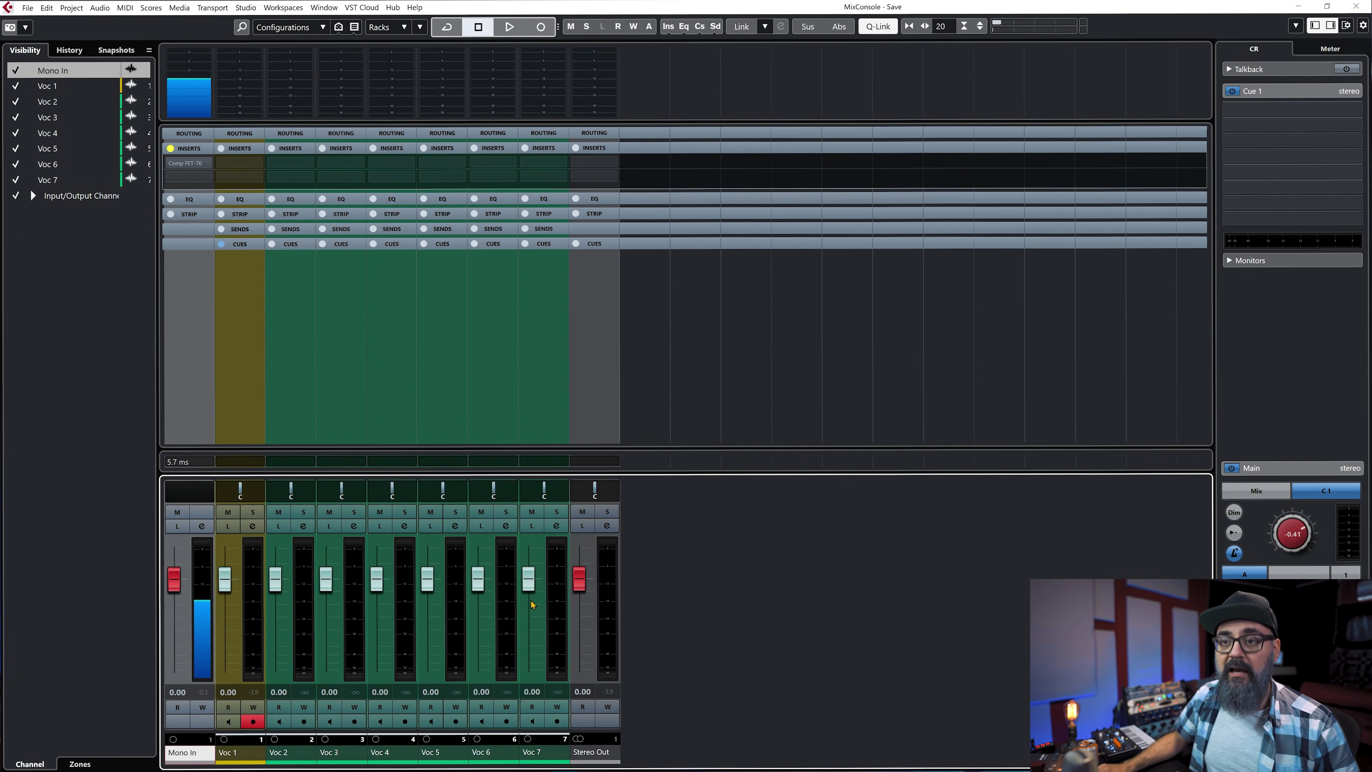
click(241, 753)
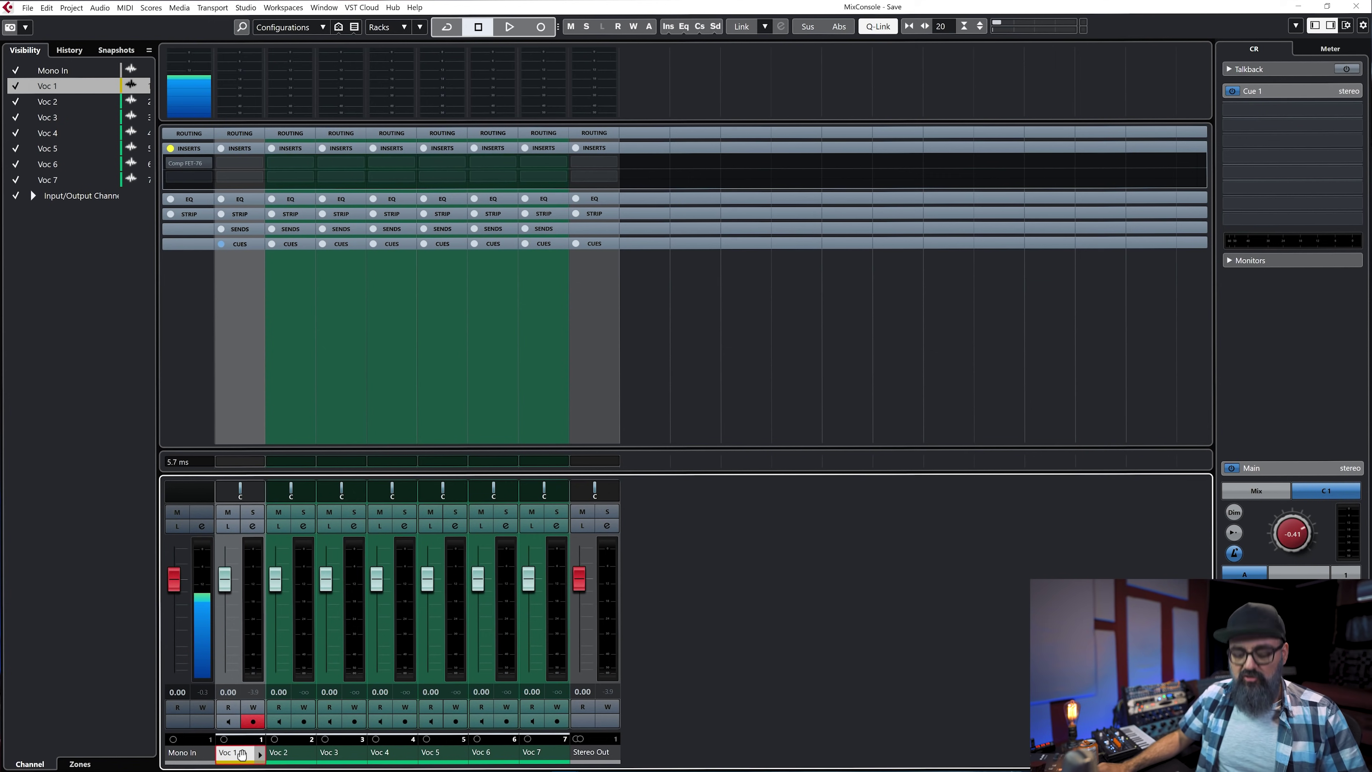
key(F3)
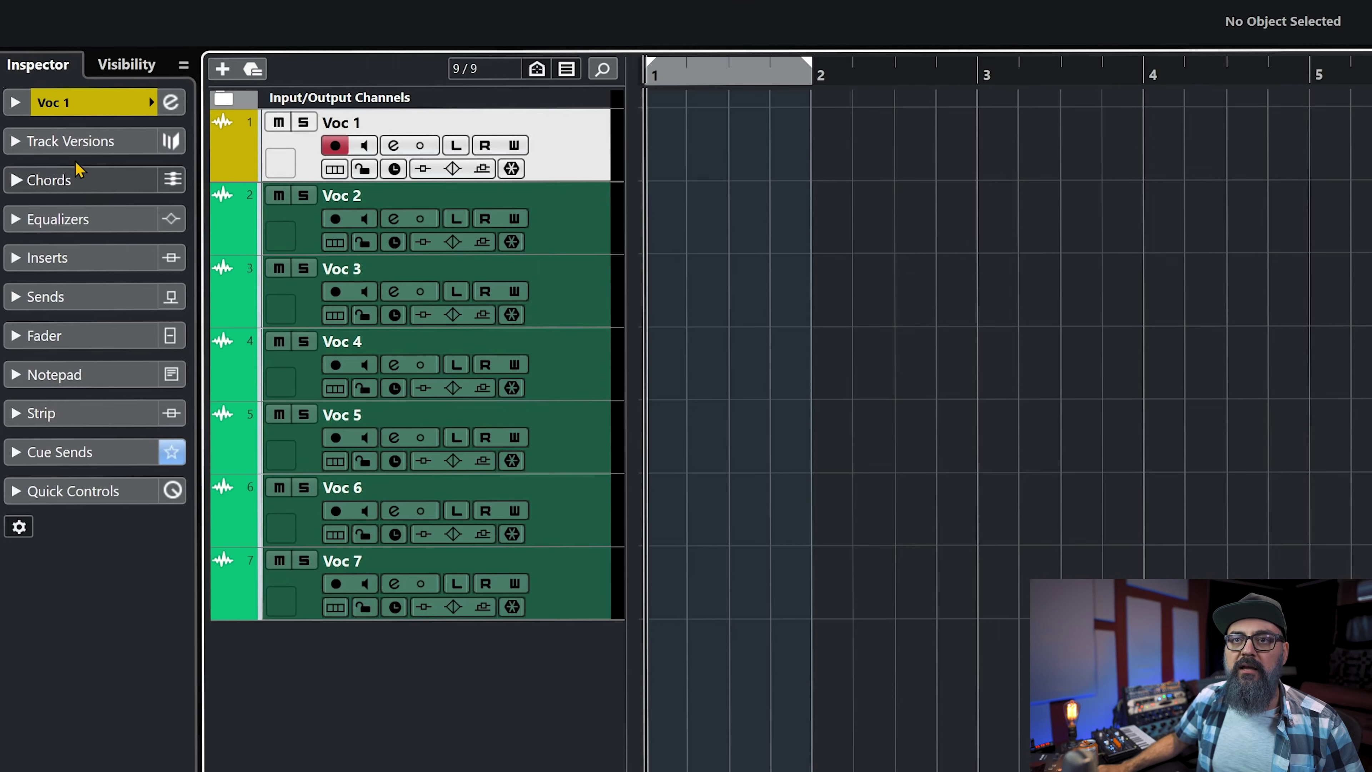
click(50, 112)
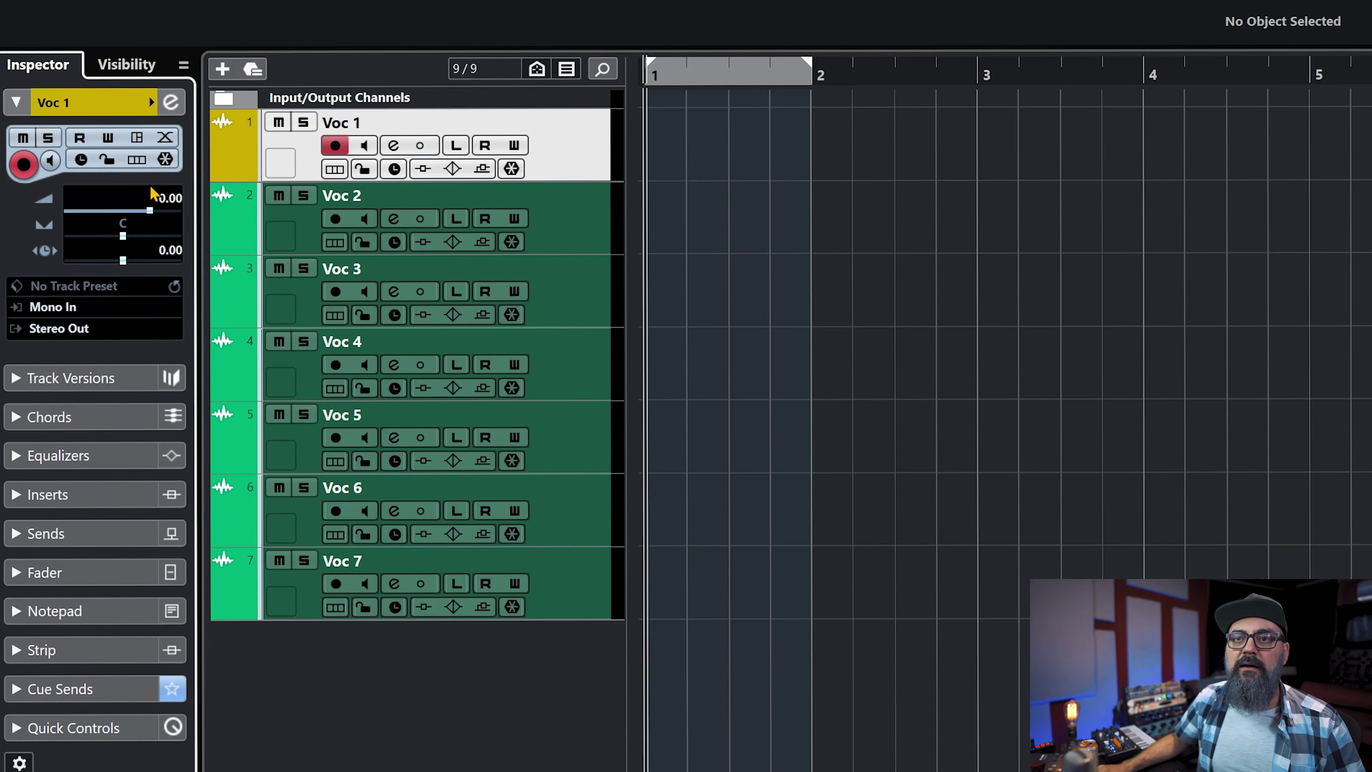
click(66, 307)
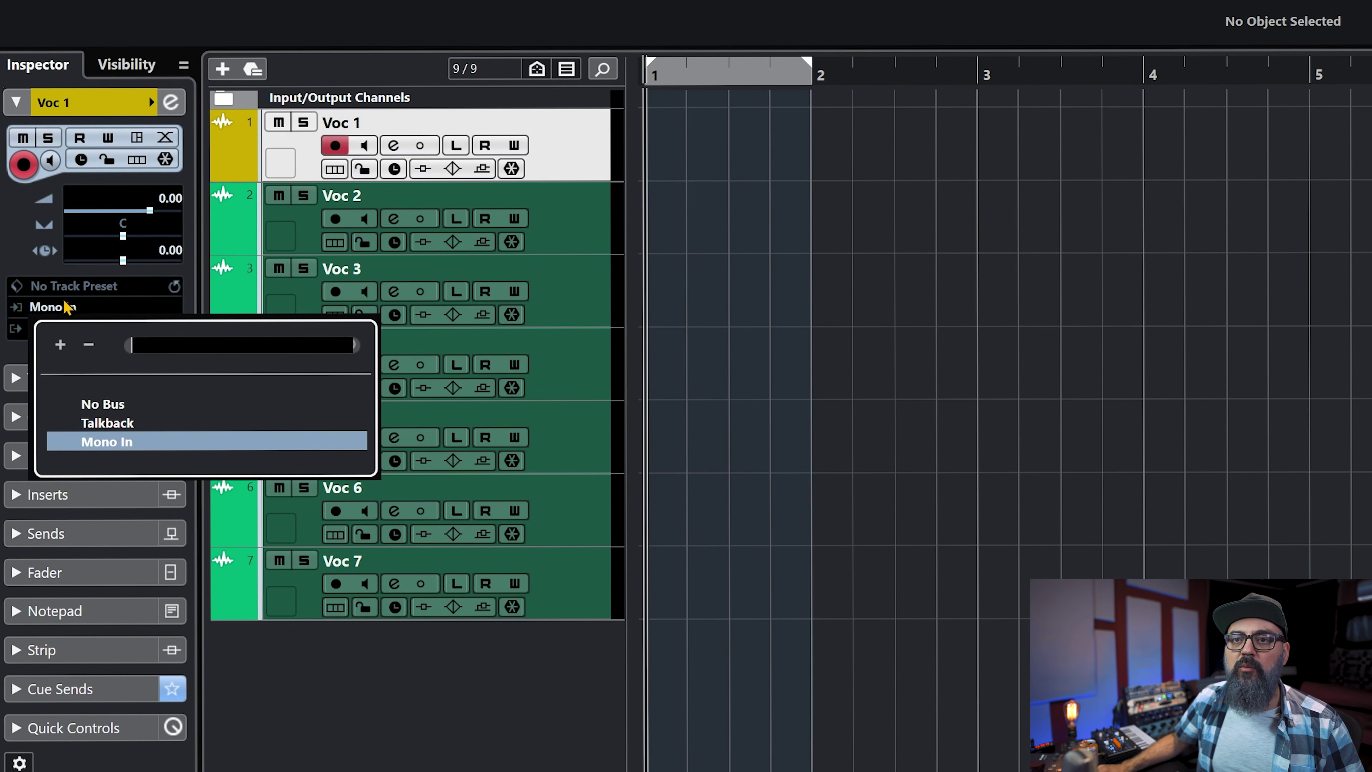
click(586, 169)
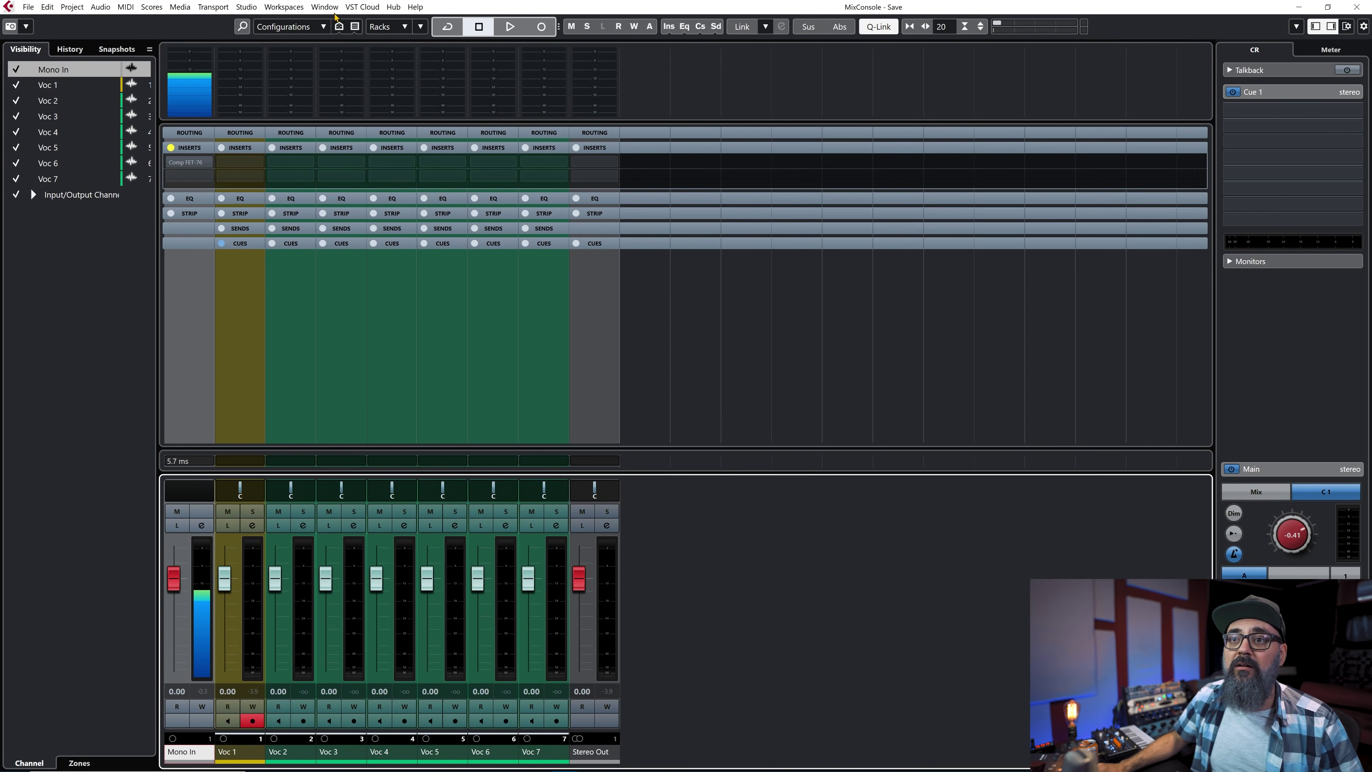
- Reactivate the bypassed inserts on the Mono In channel, move the Comp FET-76 editor aside and close it
click(171, 148)
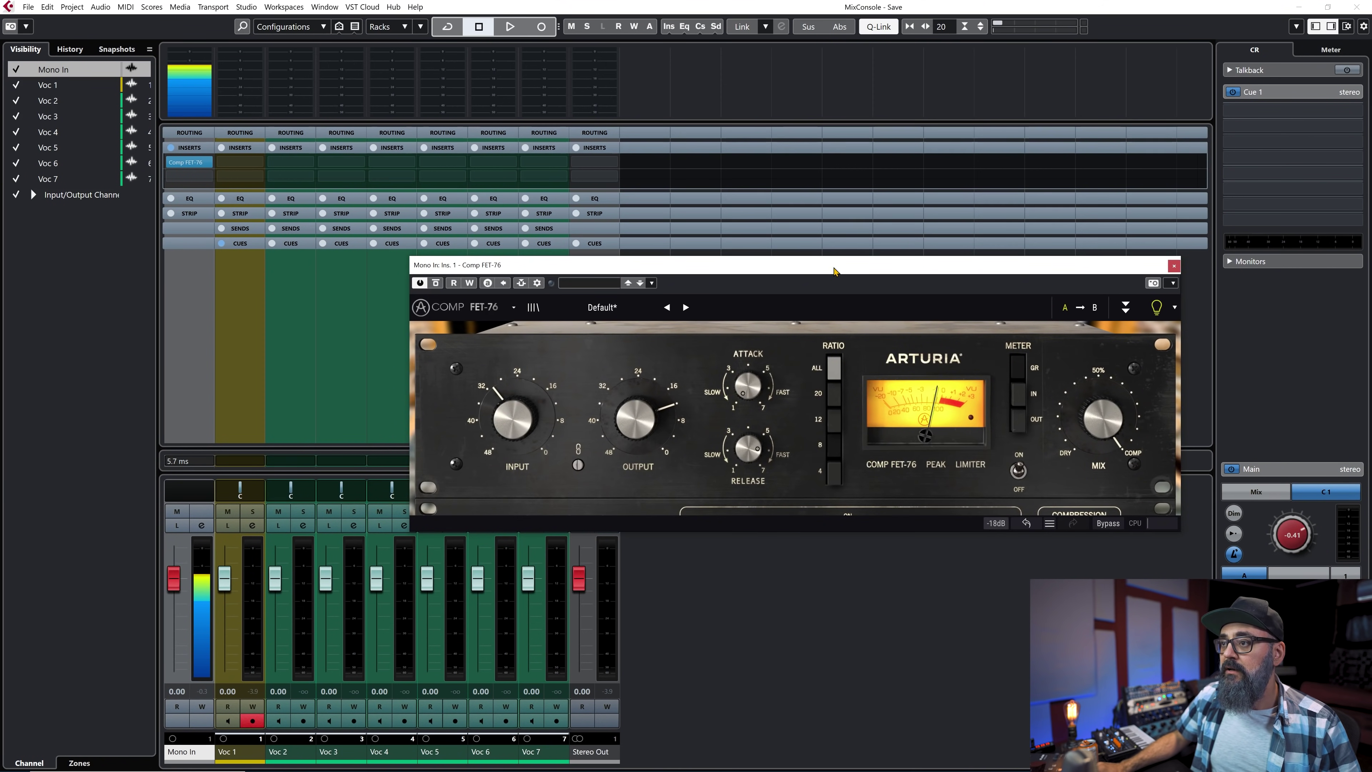
drag(833, 271, 717, 200)
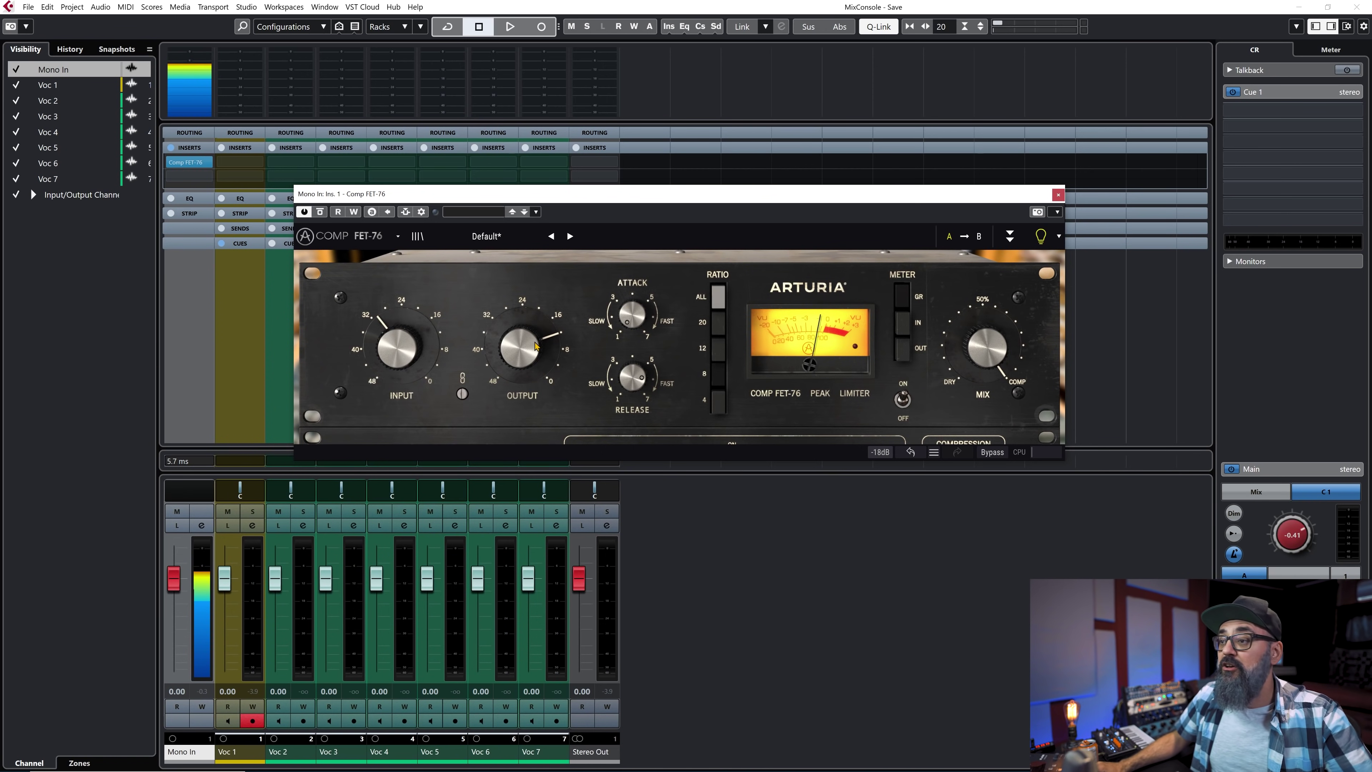
click(1058, 195)
- Record a take of about 5 seconds on the Voc 1 track in the project window and play it back
key(F3)
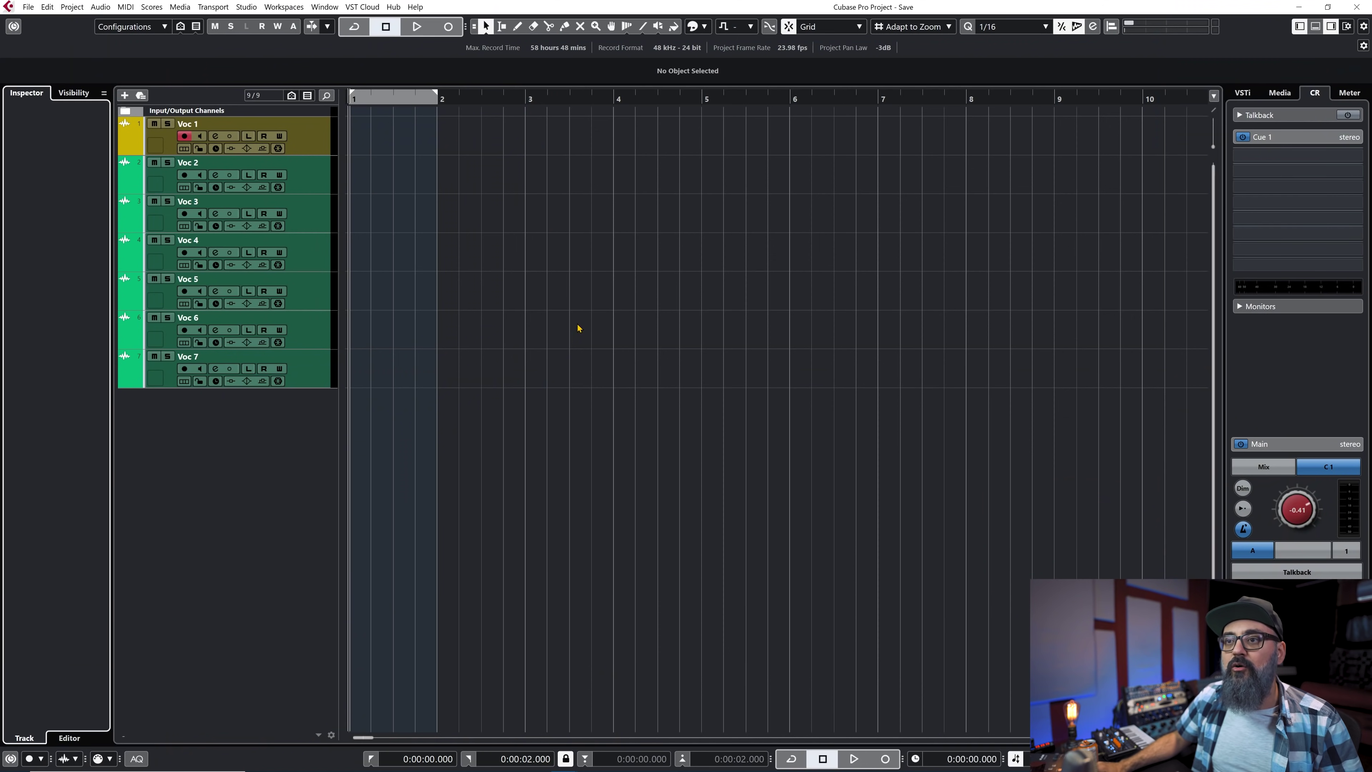
click(315, 148)
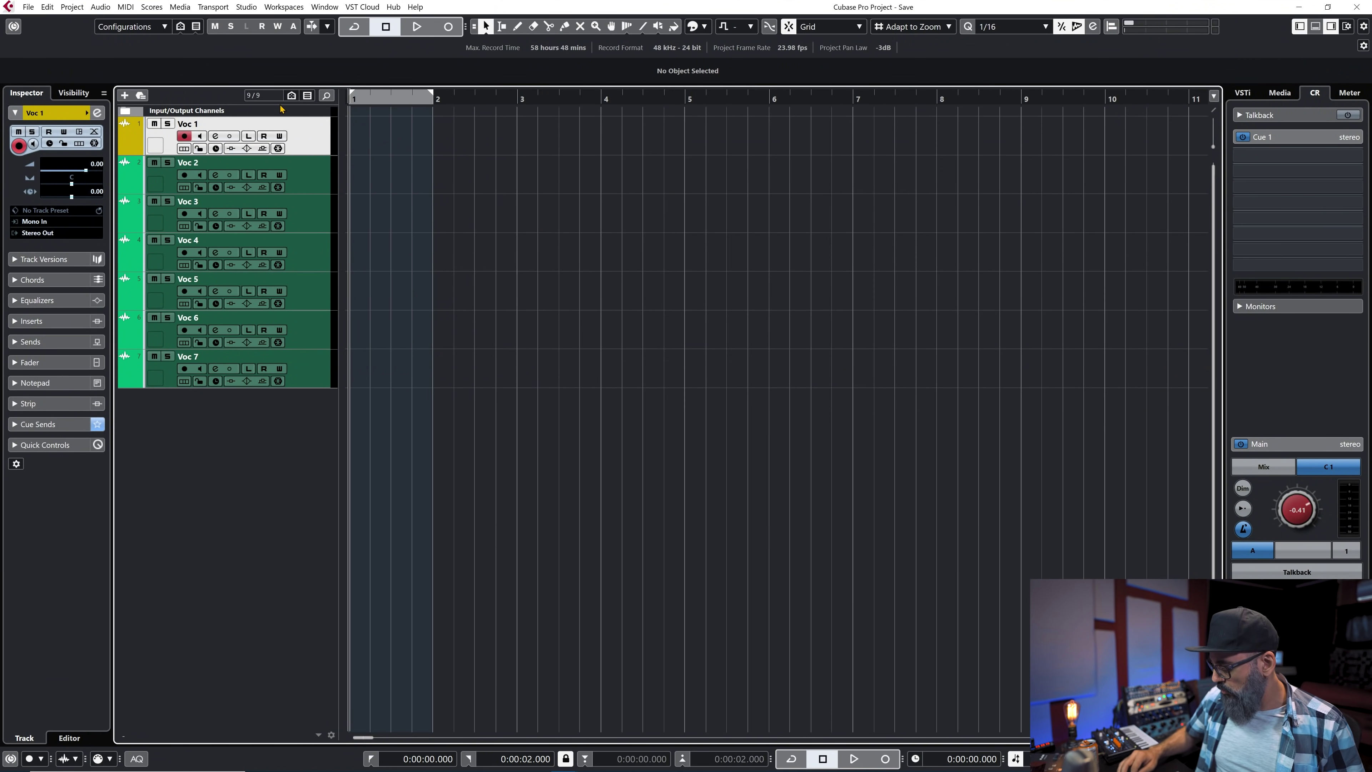
key(KP_Multiply)
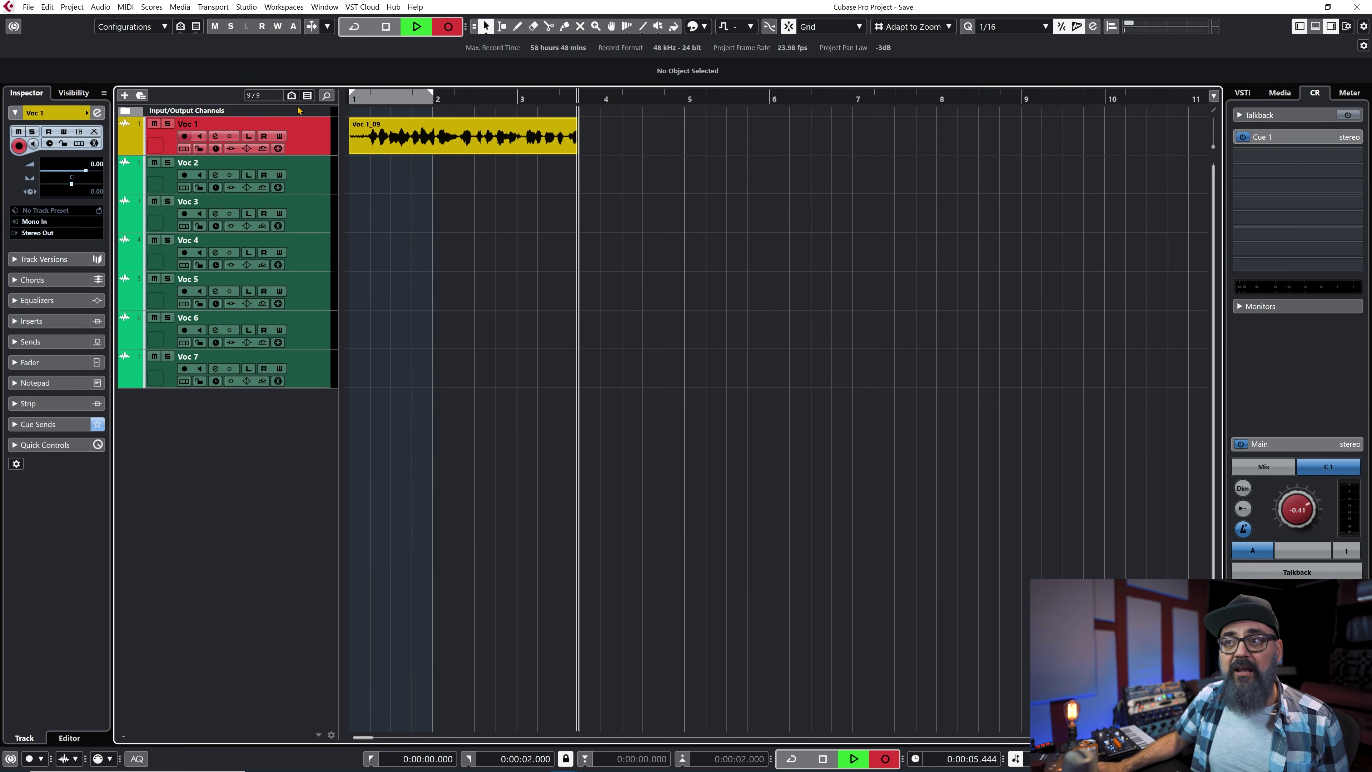
key(space)
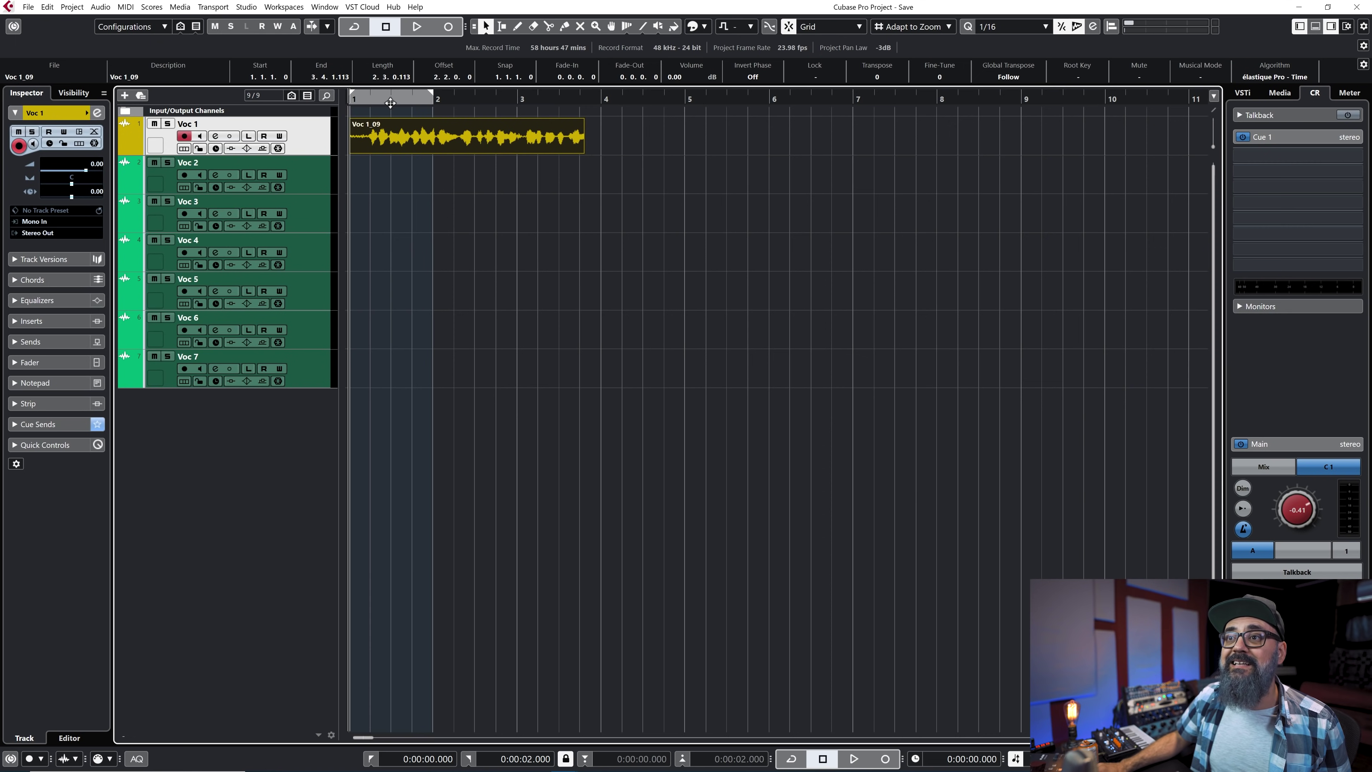
key(space)
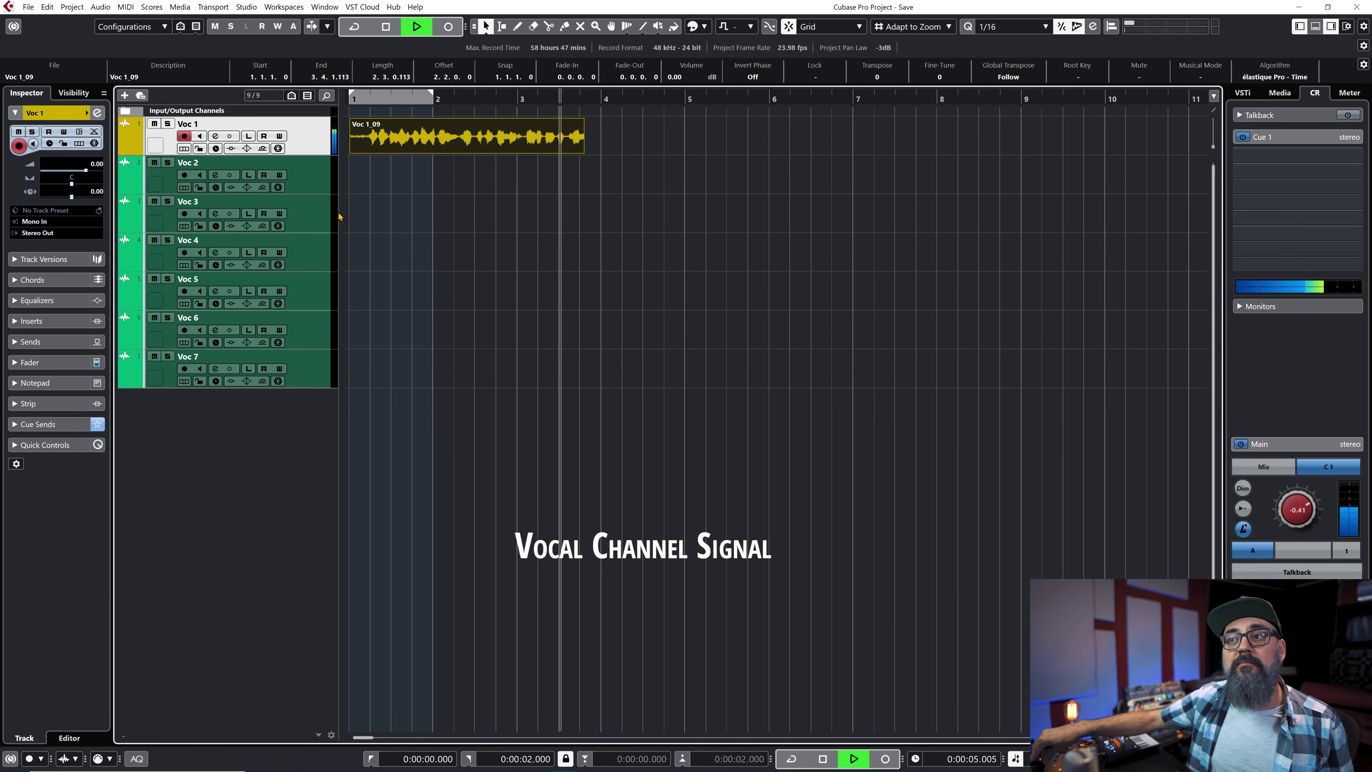
key(space)
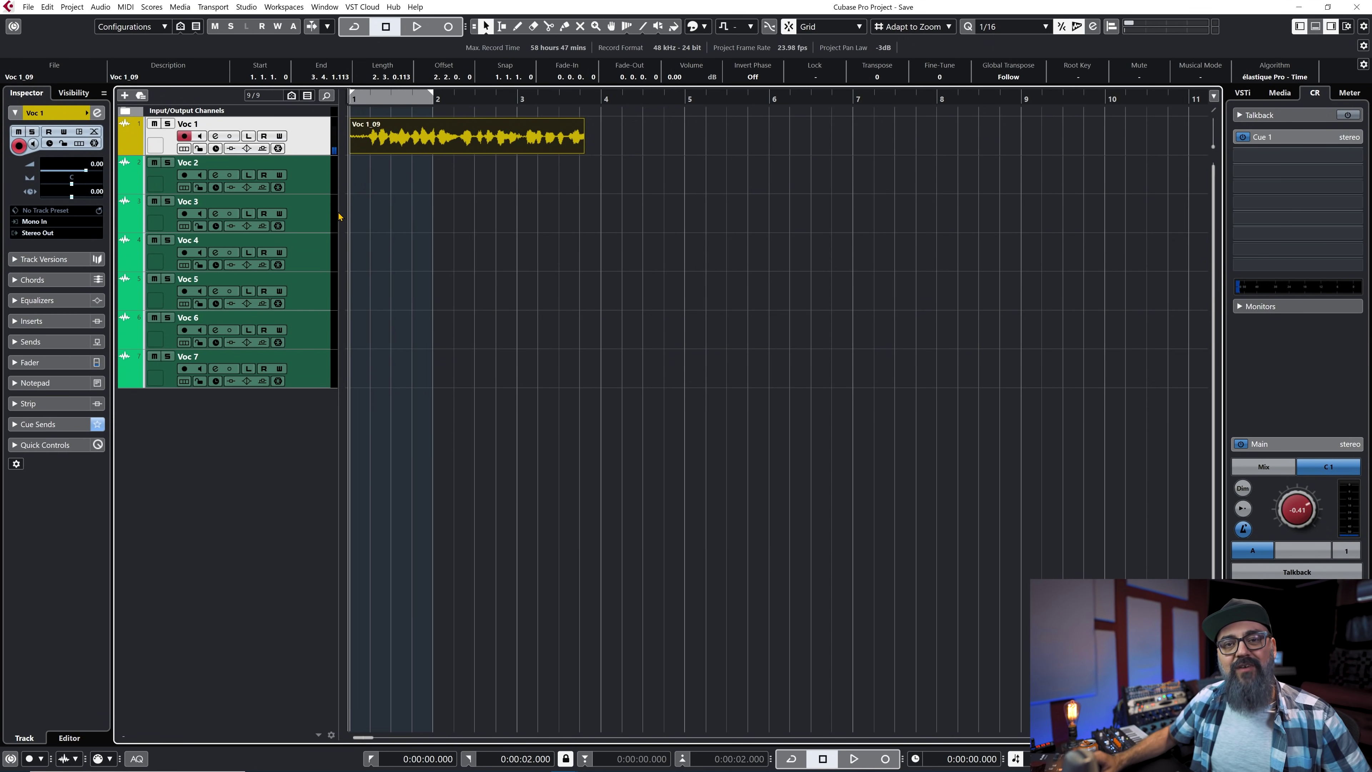
- Examine the Auto Monitoring options in the Preferences
key(F3)
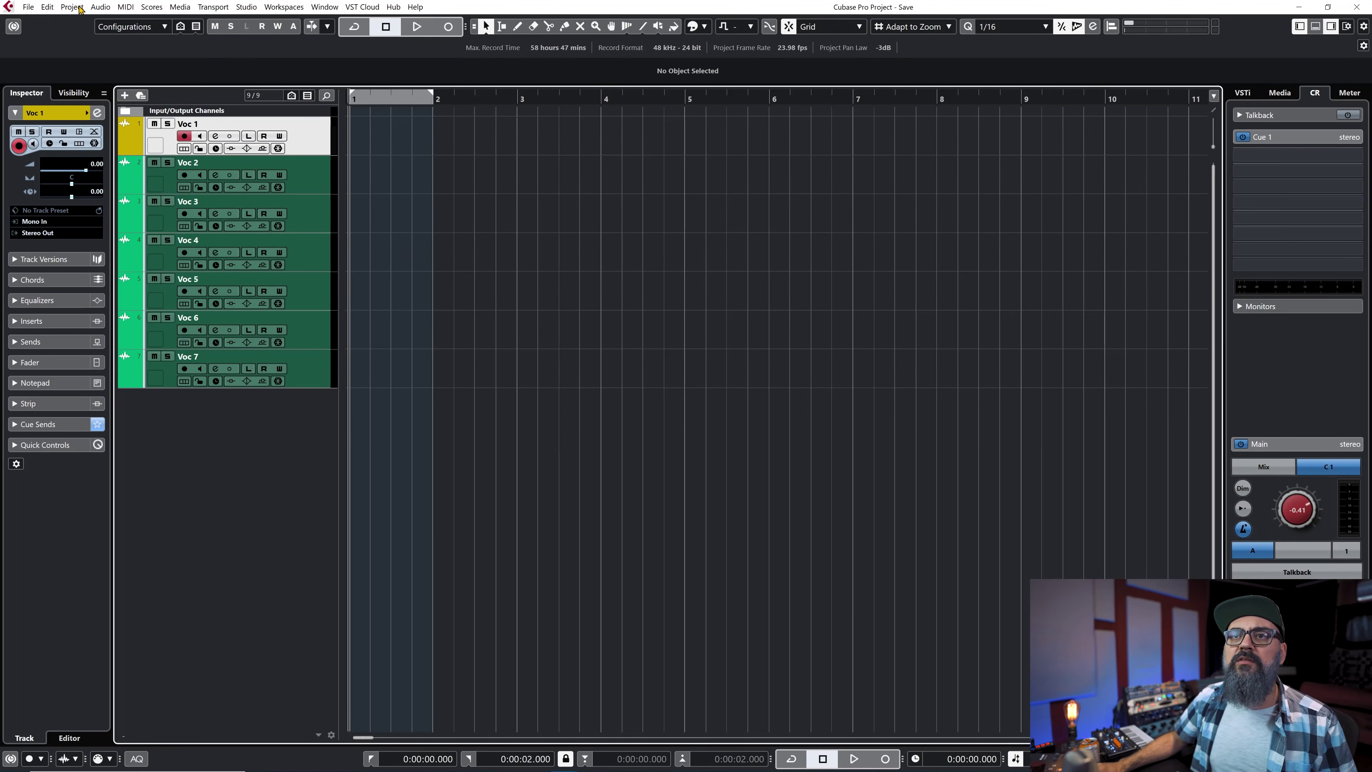
click(54, 7)
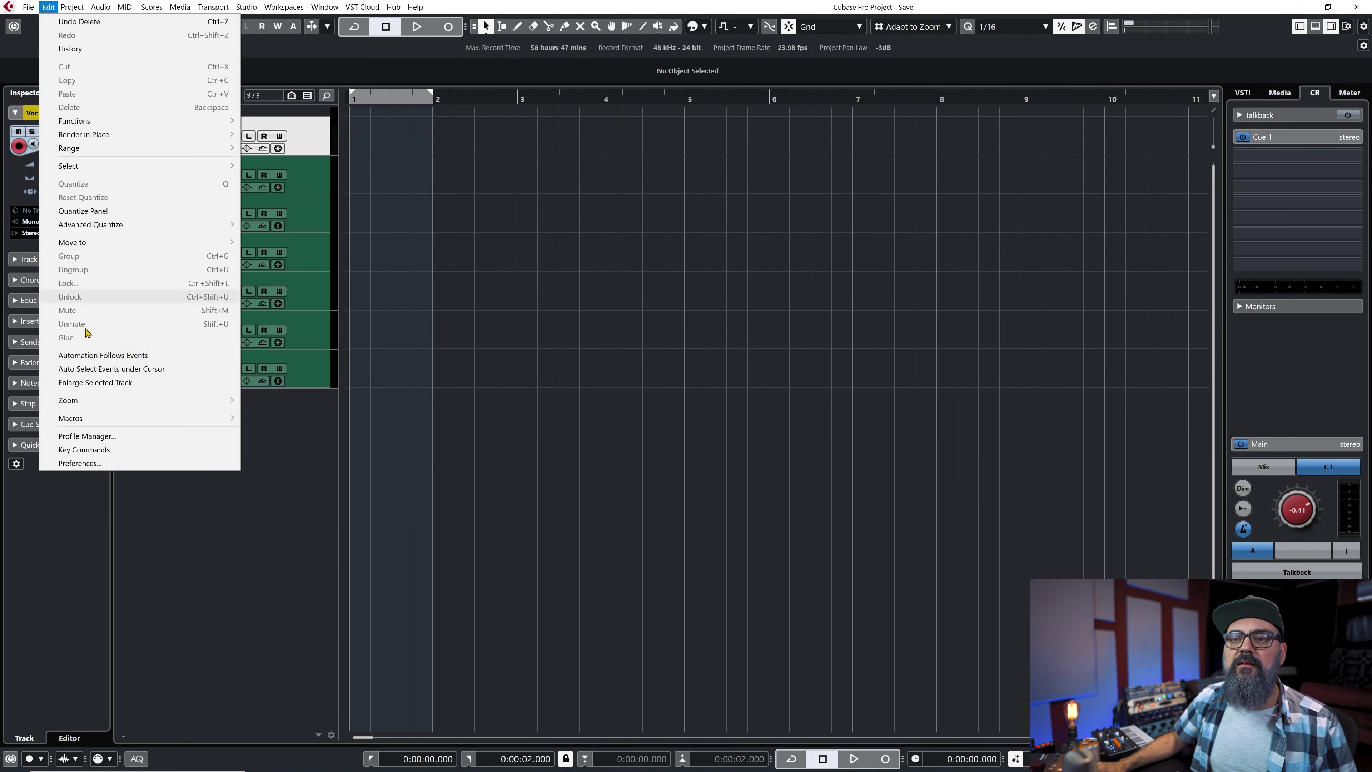
click(92, 465)
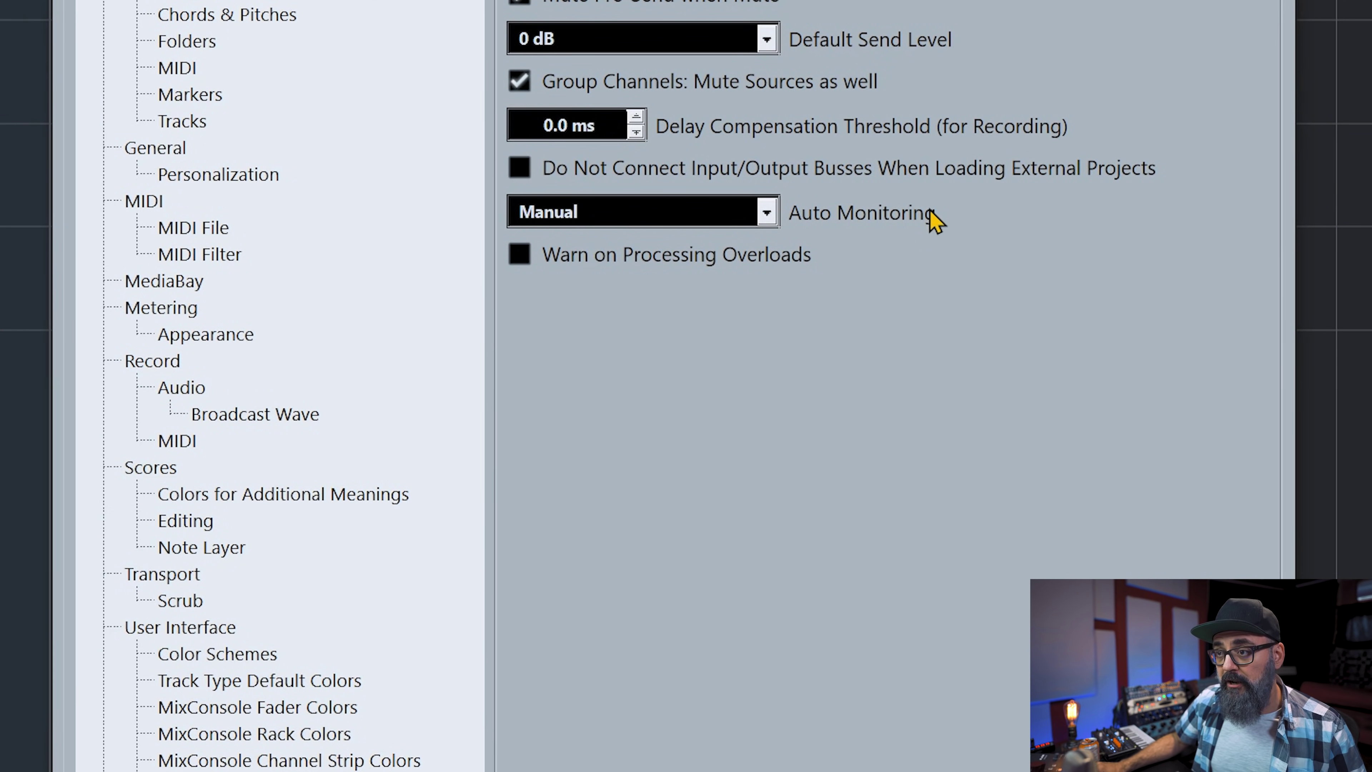
click(754, 222)
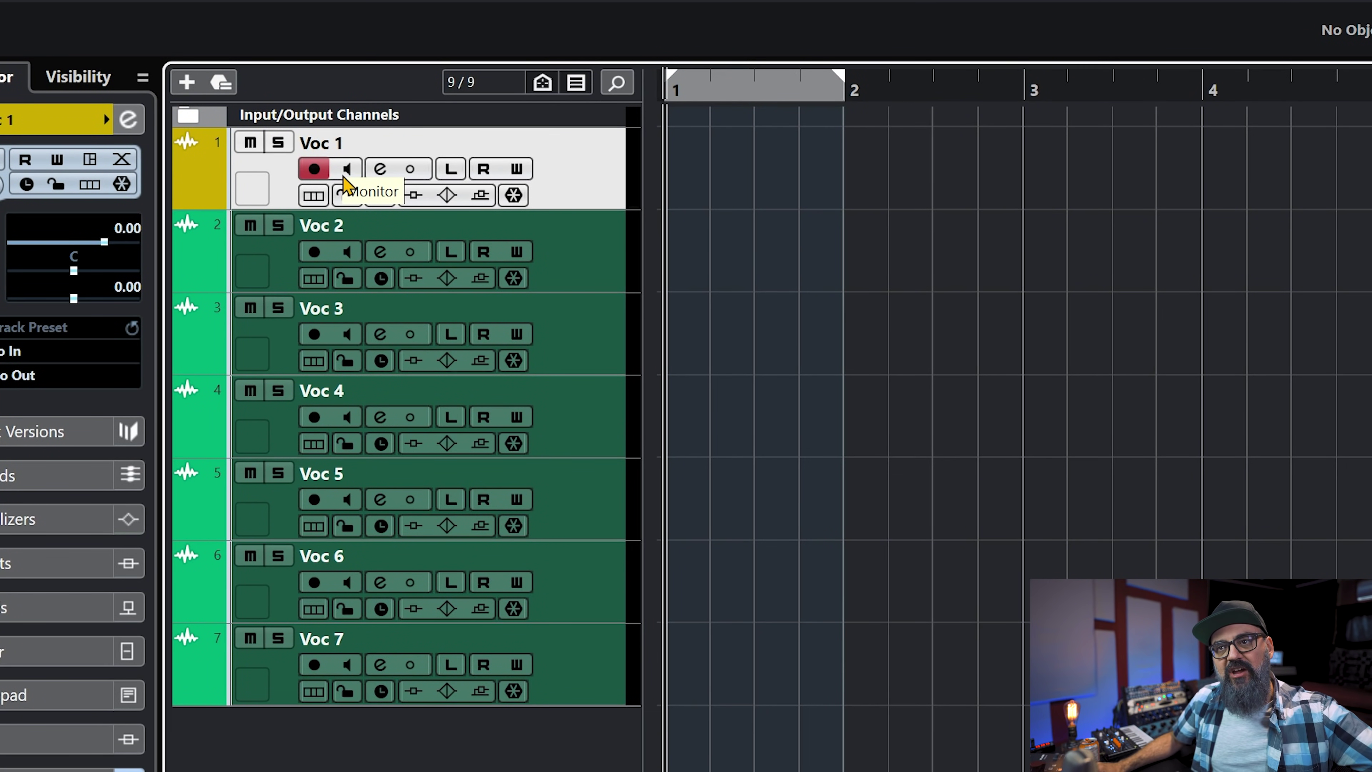
- Switch input monitoring on the Voc 1 track on and off repeatedly, leaving it off
click(344, 177)
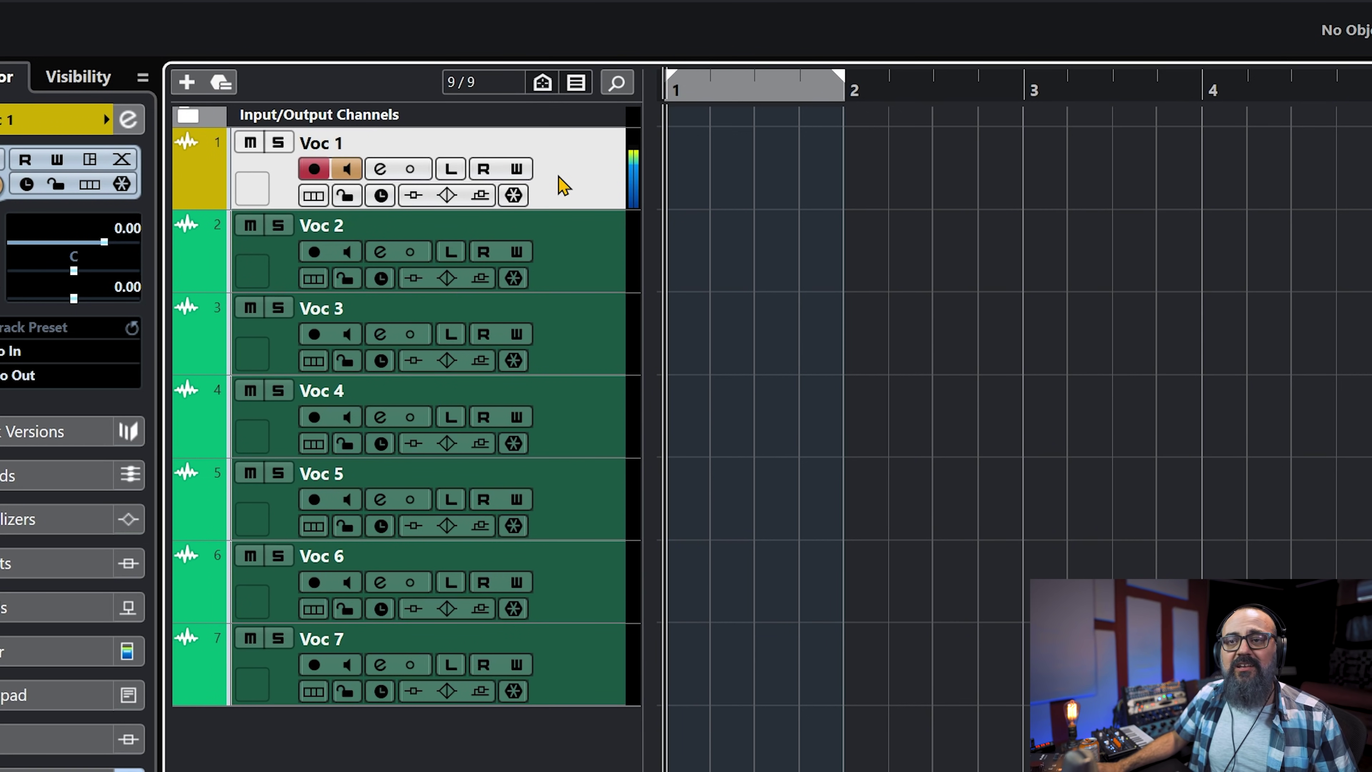
click(349, 172)
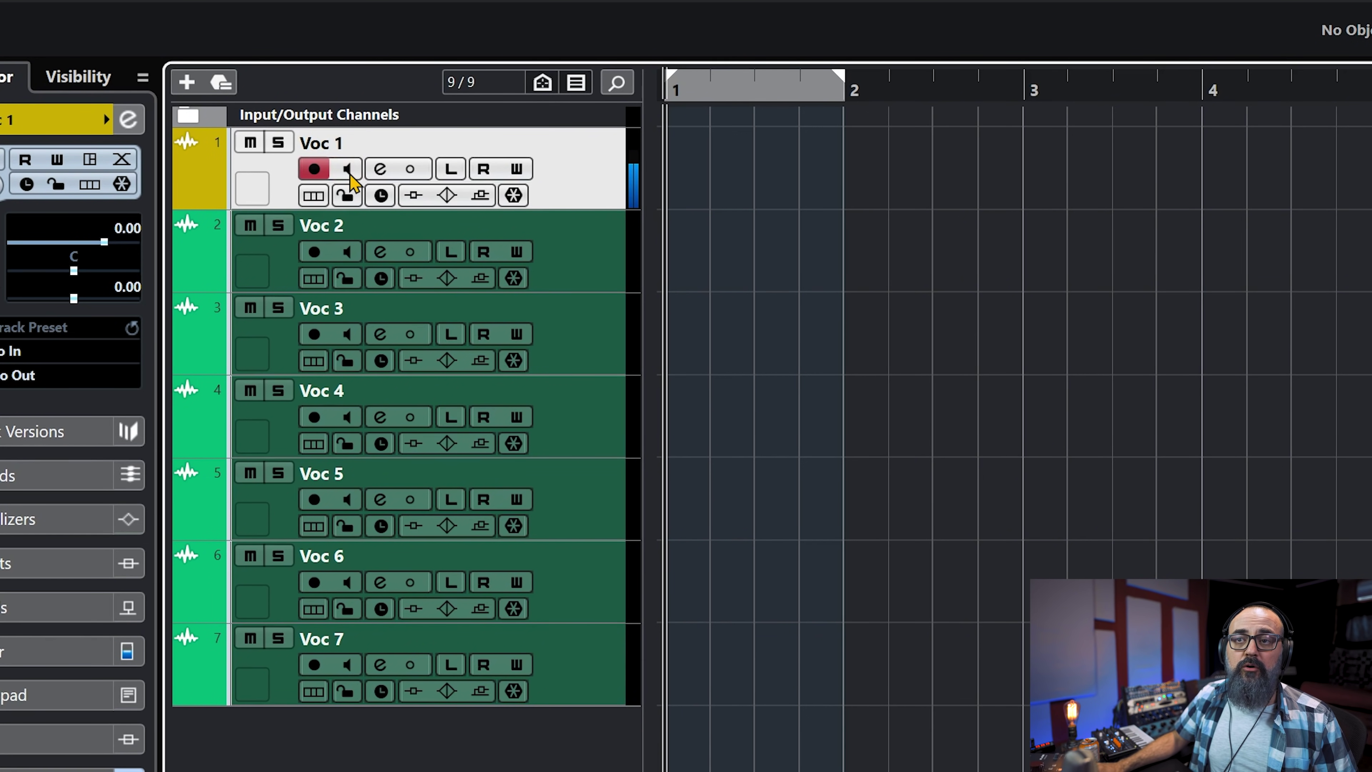
click(349, 173)
click(348, 173)
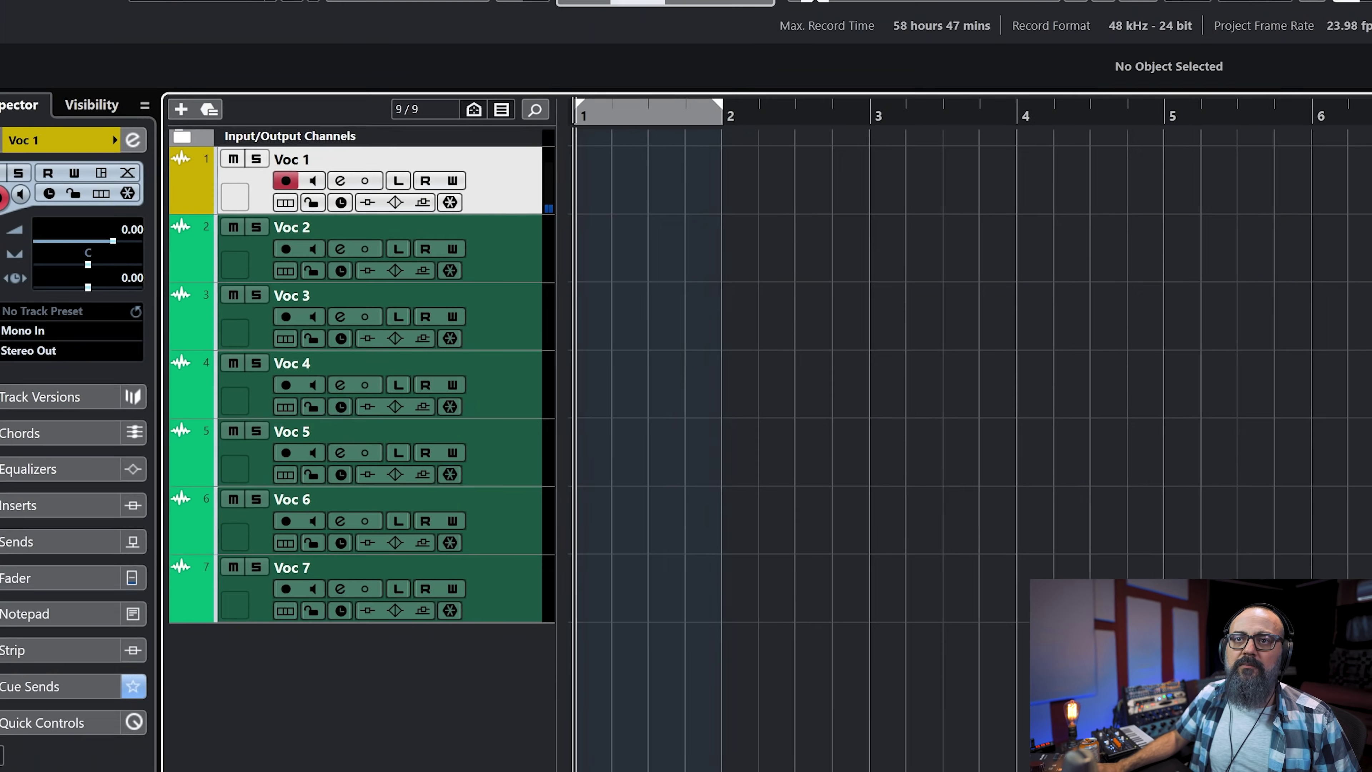
- Change the Auto Monitoring preference so that the record-enabled track is monitored automatically
click(67, 6)
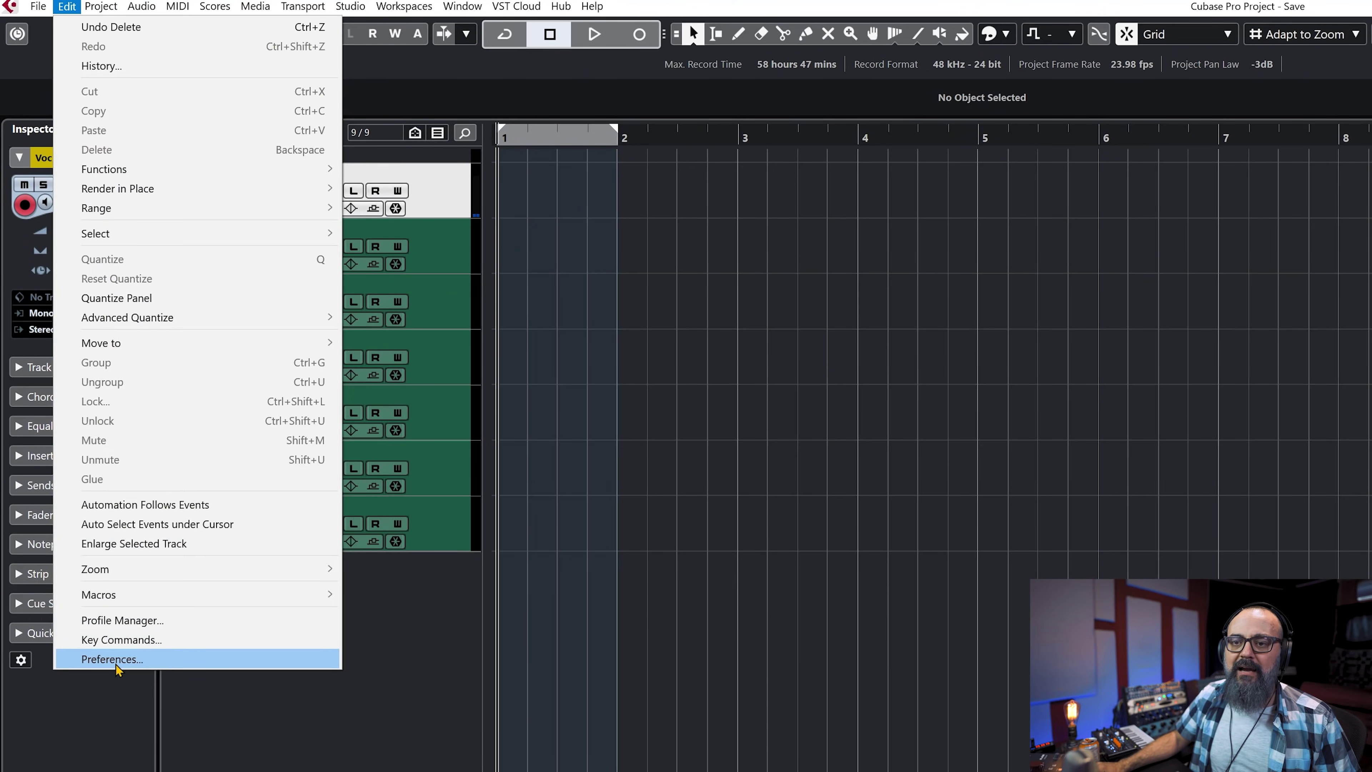
click(89, 658)
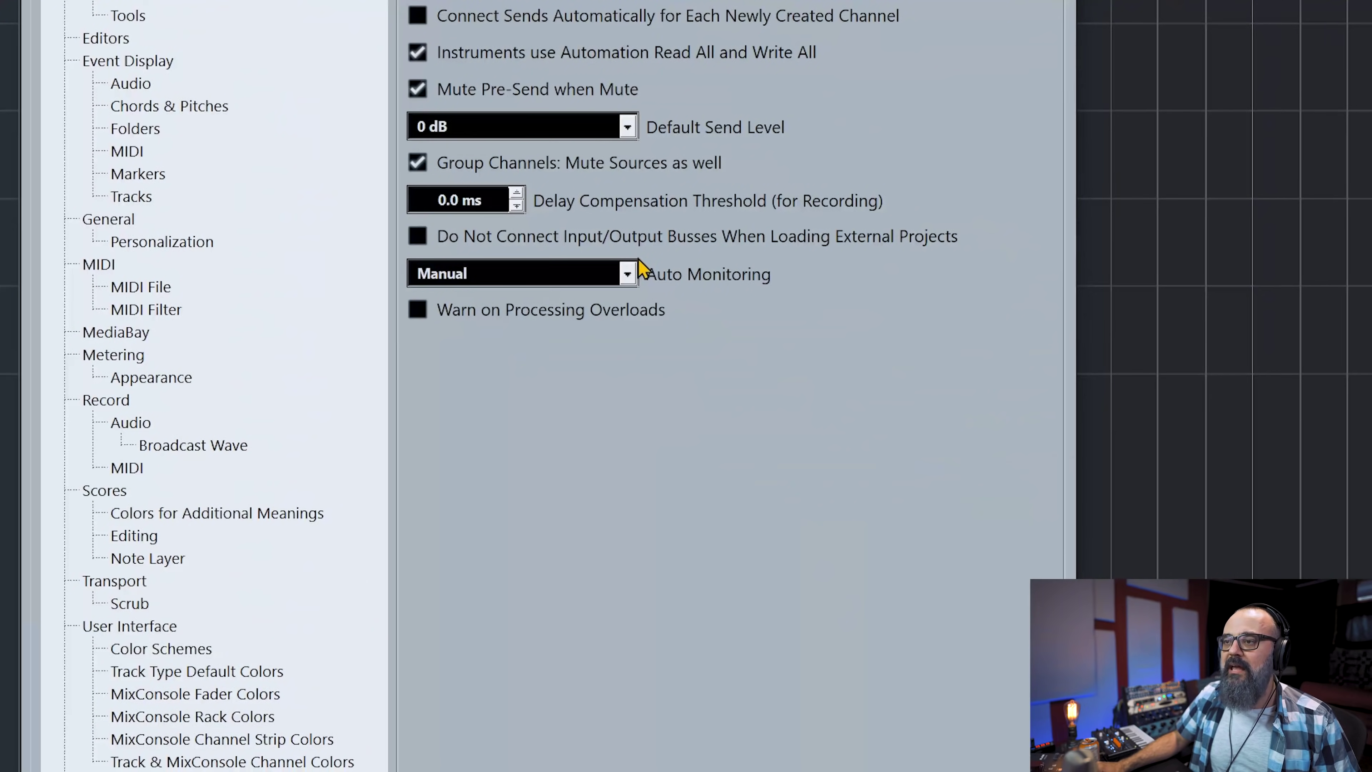
click(638, 265)
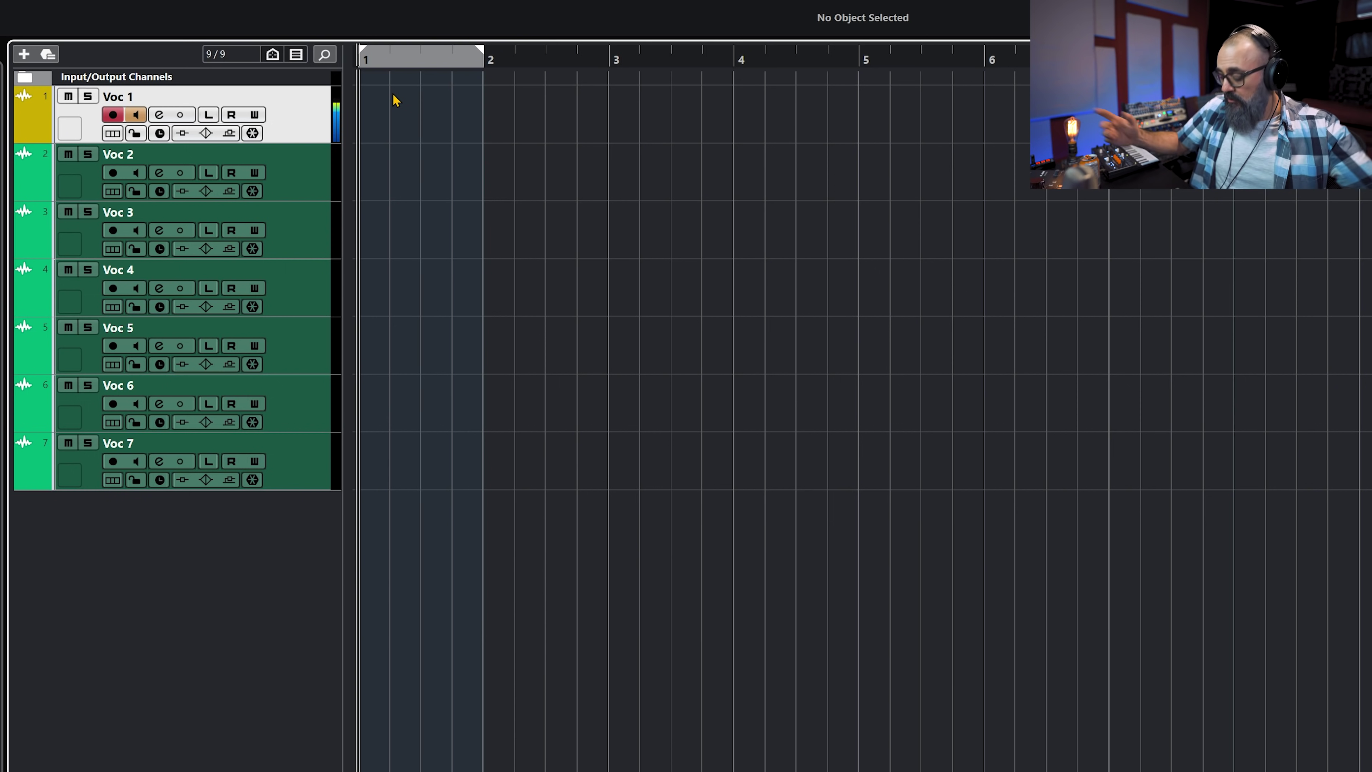
- Record a short take on the Voc 1 track with monitoring active and delete the recorded event
key(KP_Multiply)
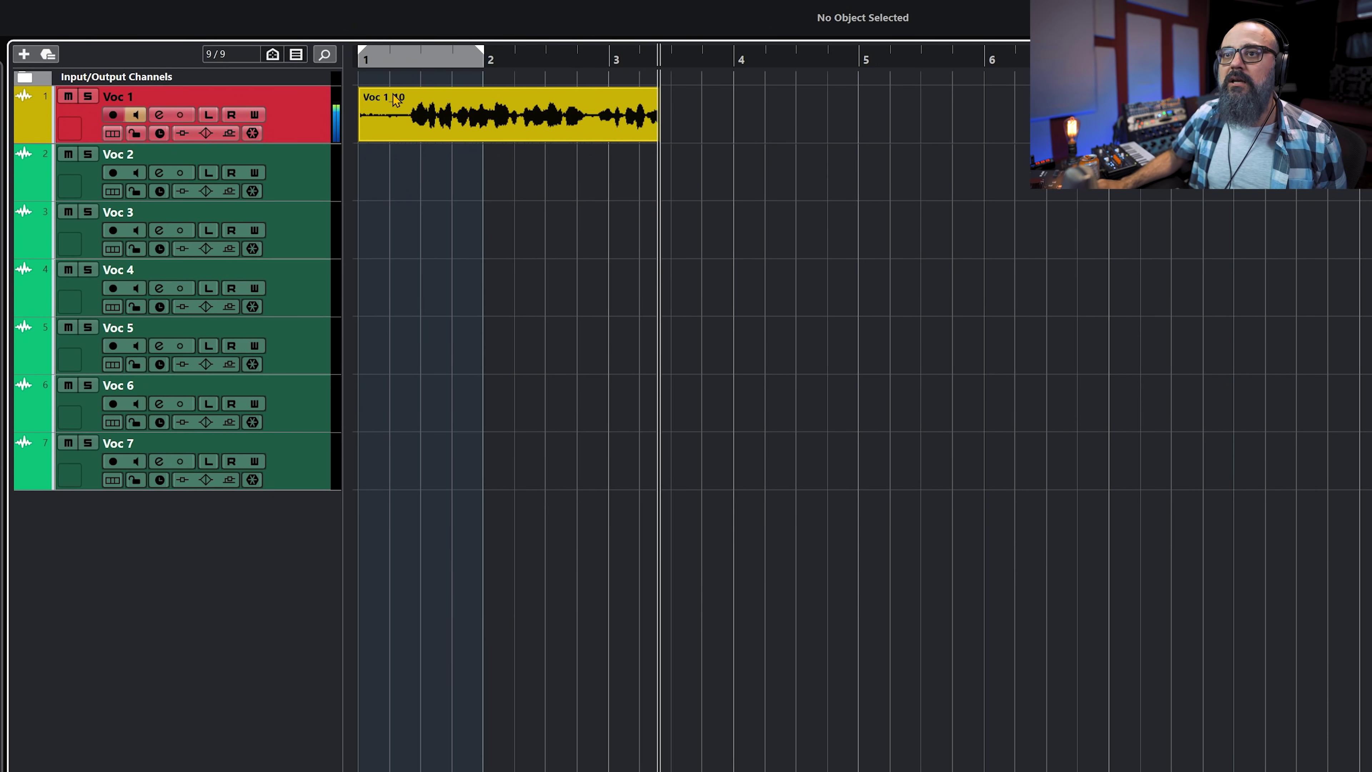
key(space)
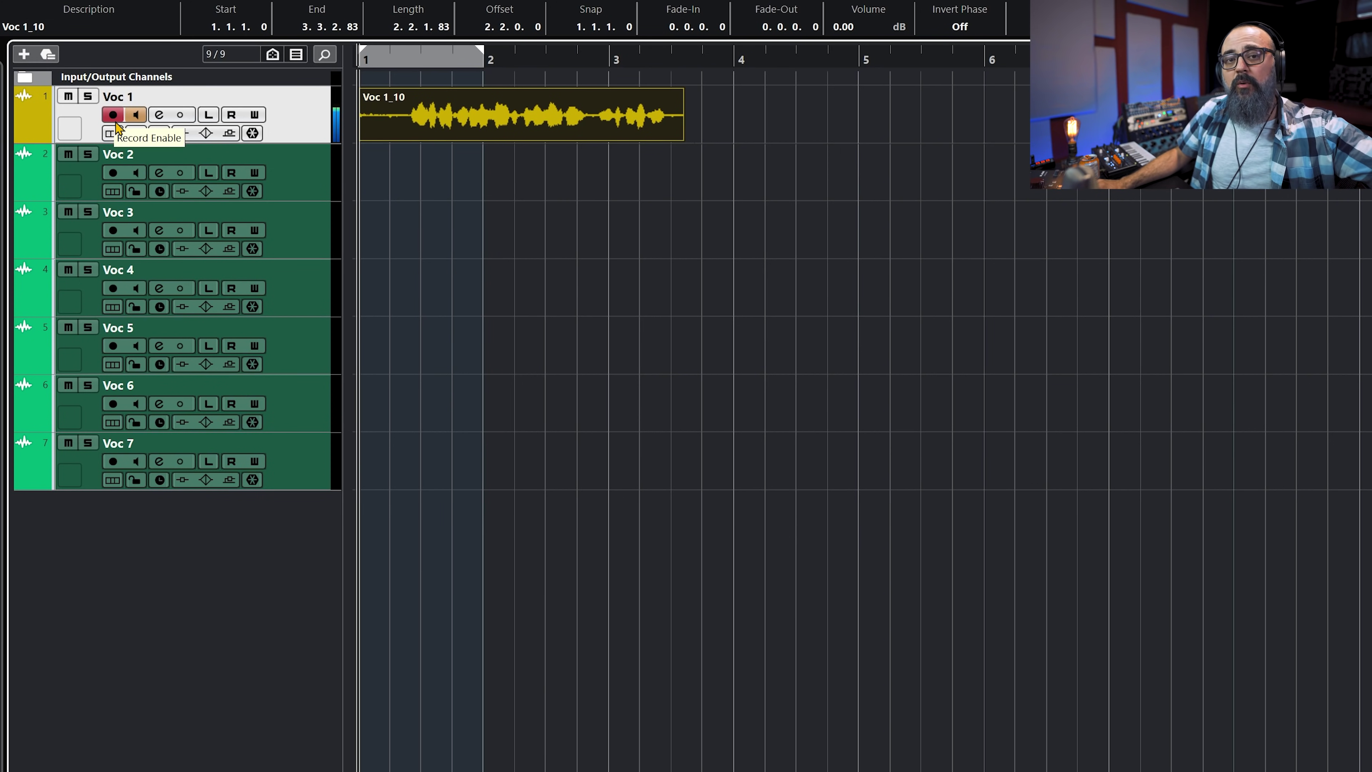
mouse_move(630, 128)
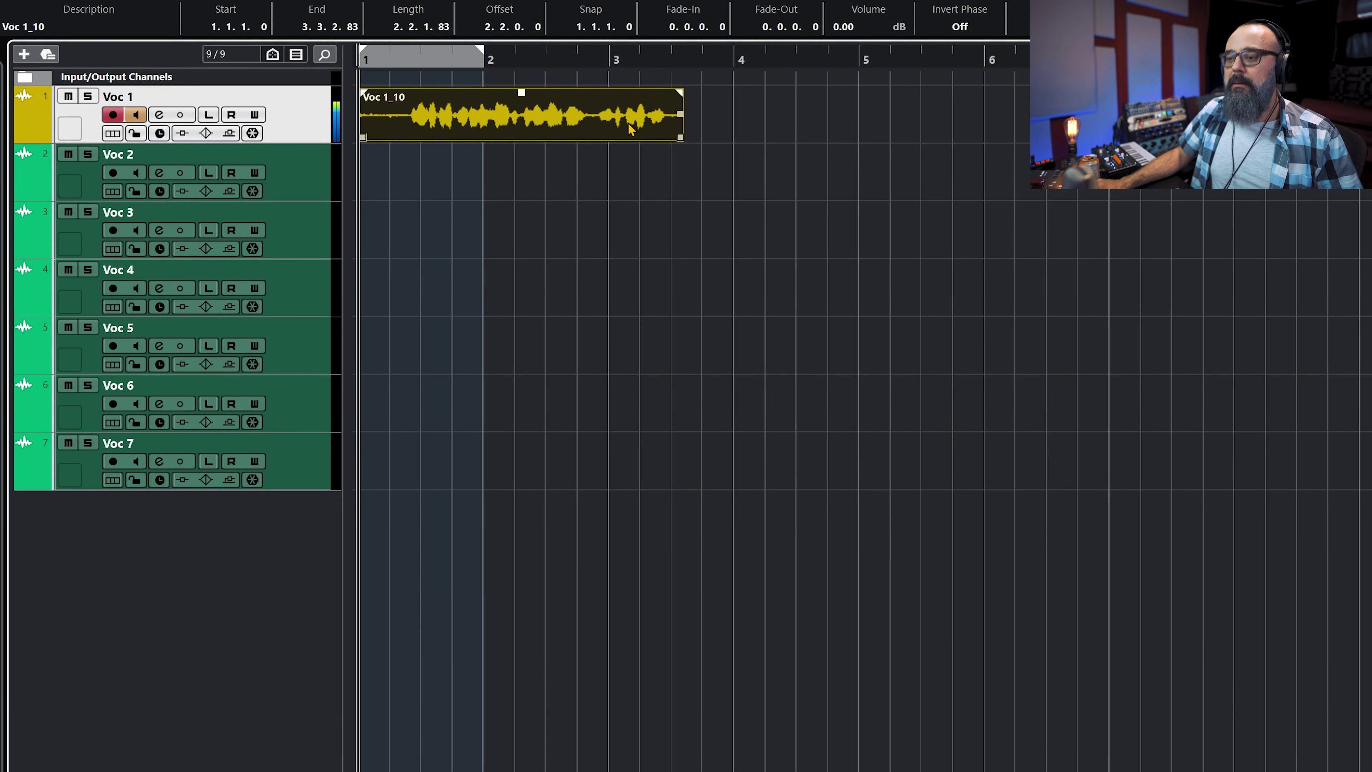
key(Delete)
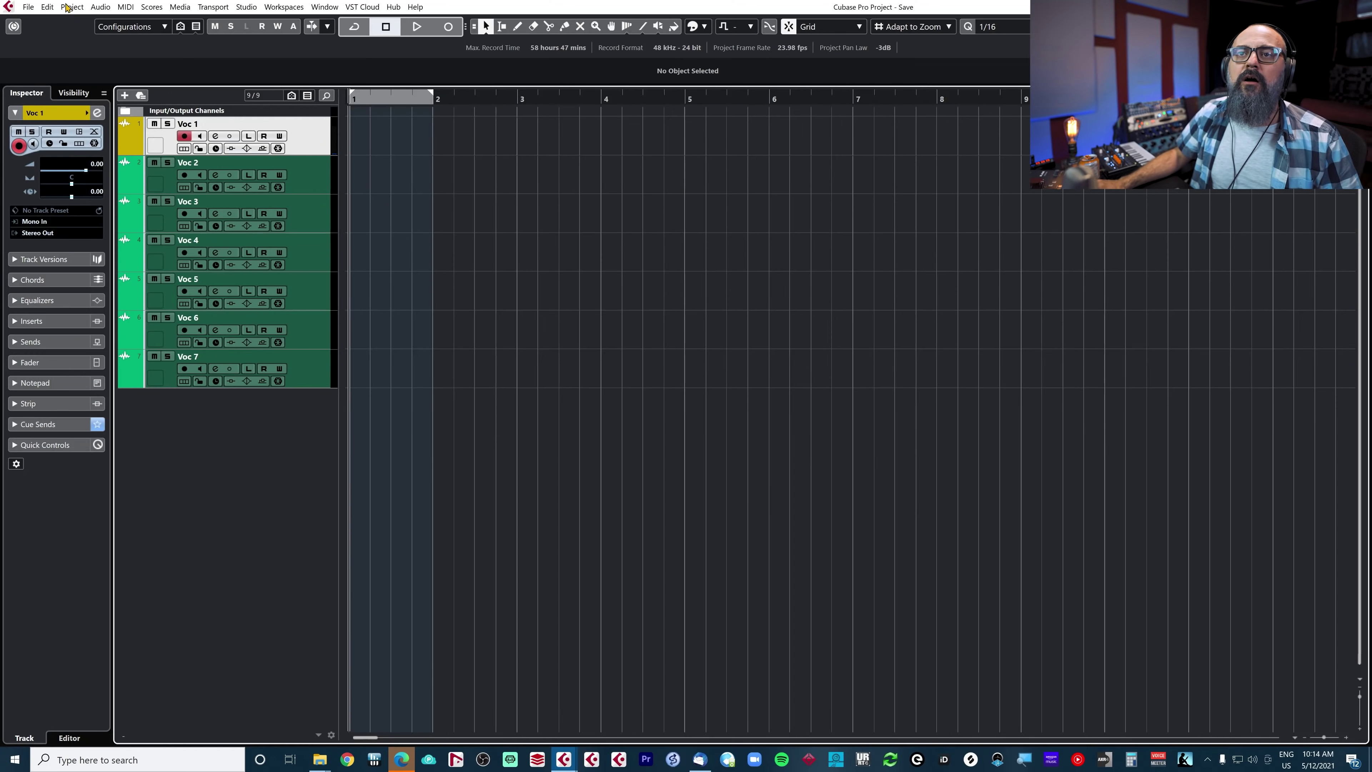
- Search the key commands for "auto", check the key assigned to the VST - Auto Monitoring command, and close the dialog
click(47, 6)
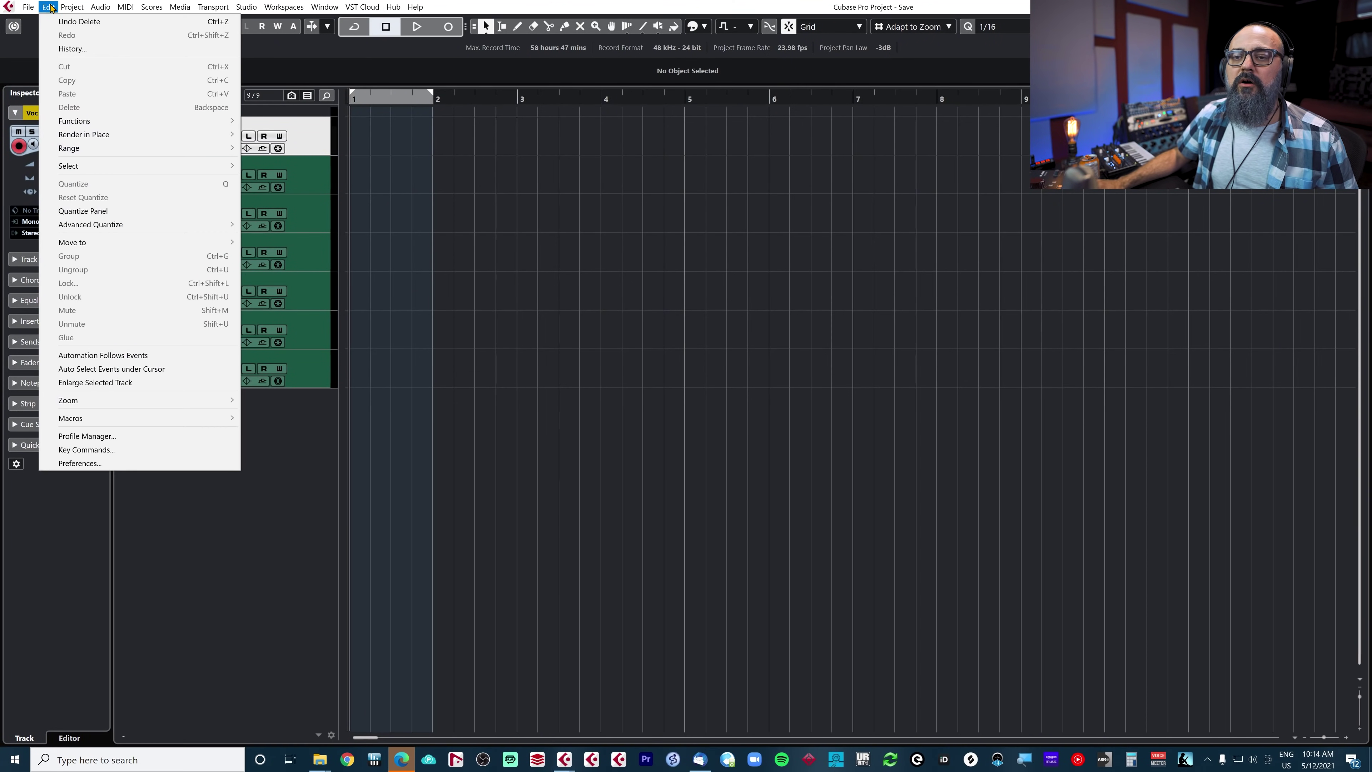
click(84, 451)
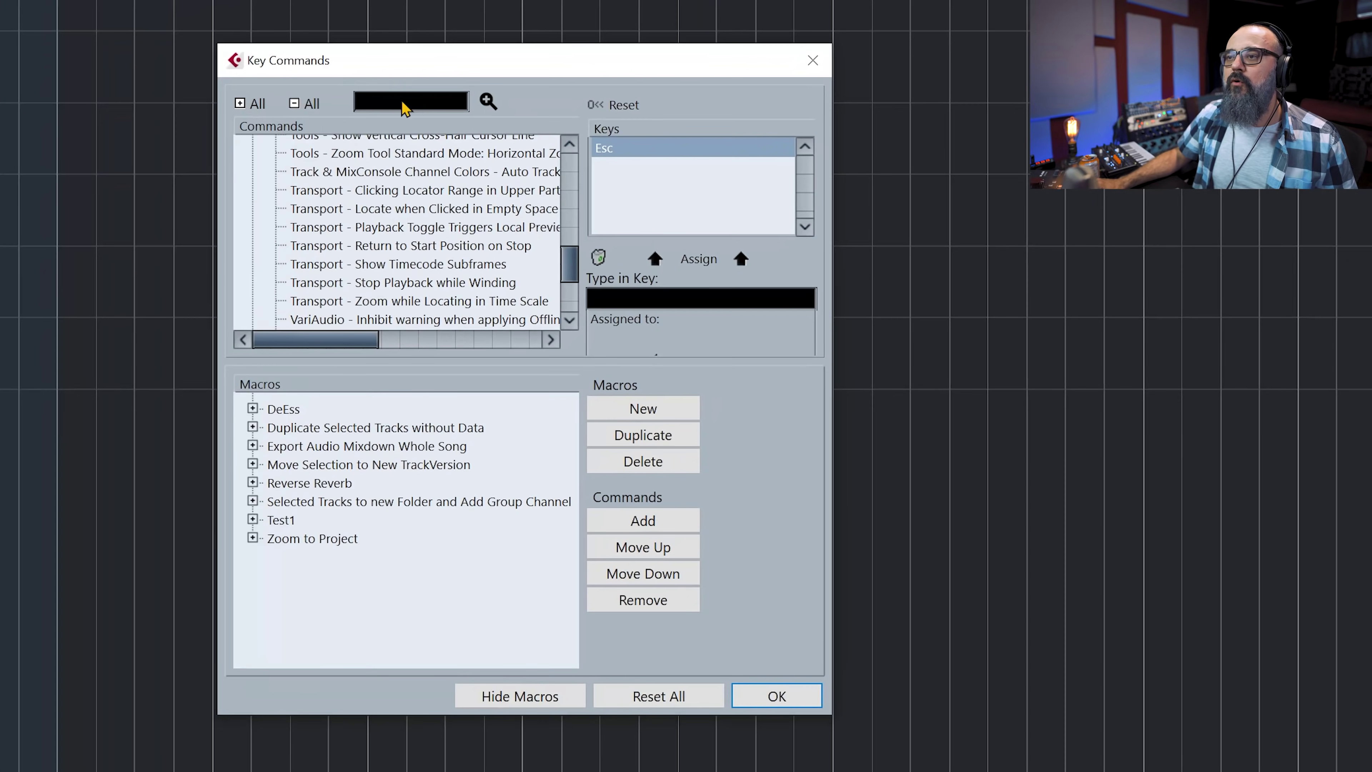
click(402, 102)
text(auto)
key(Return)
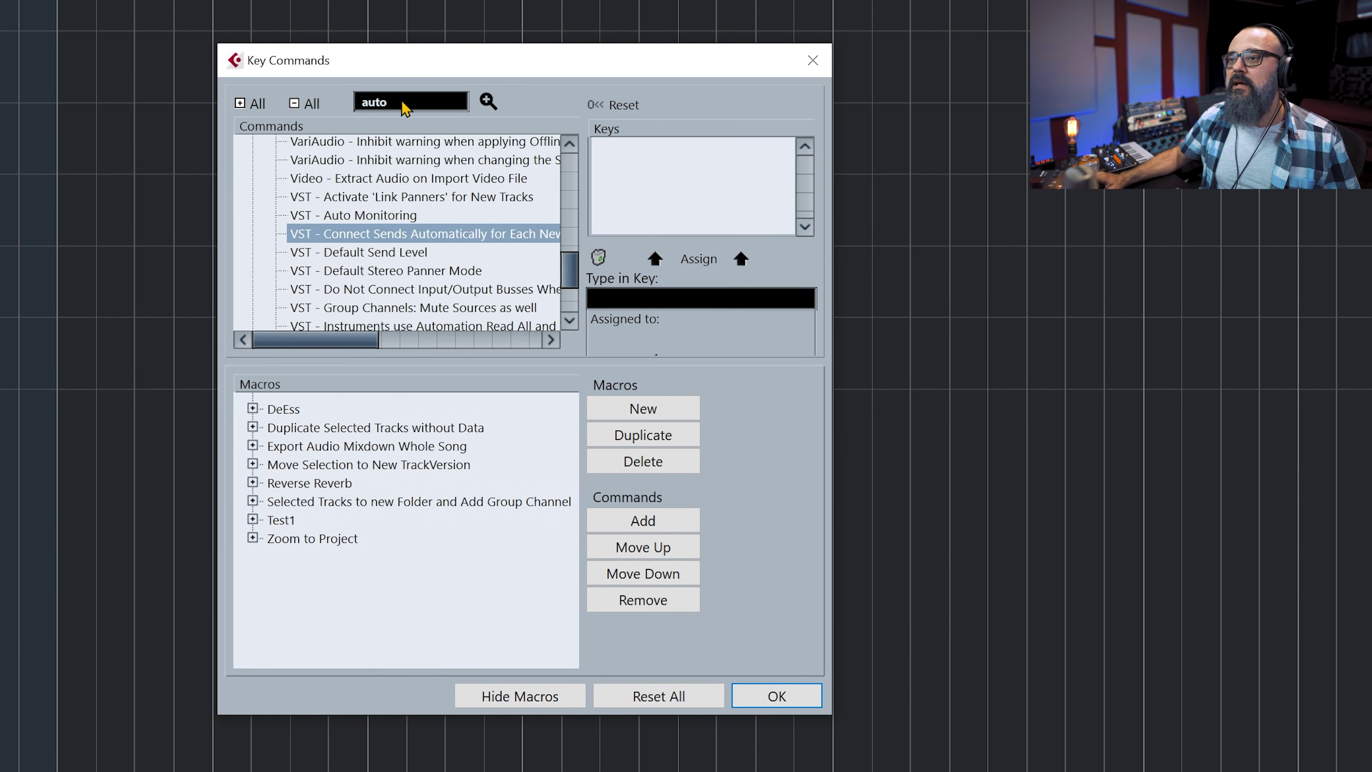
click(305, 216)
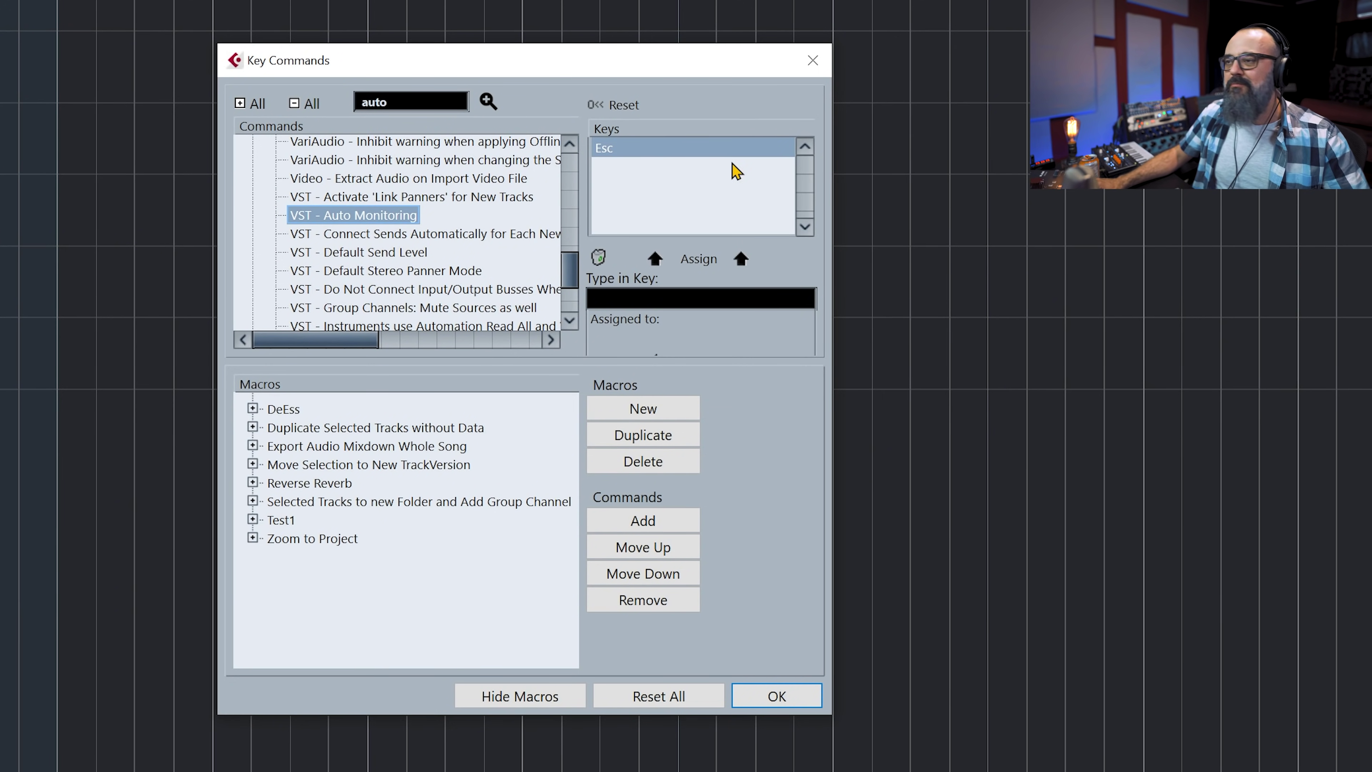
click(812, 60)
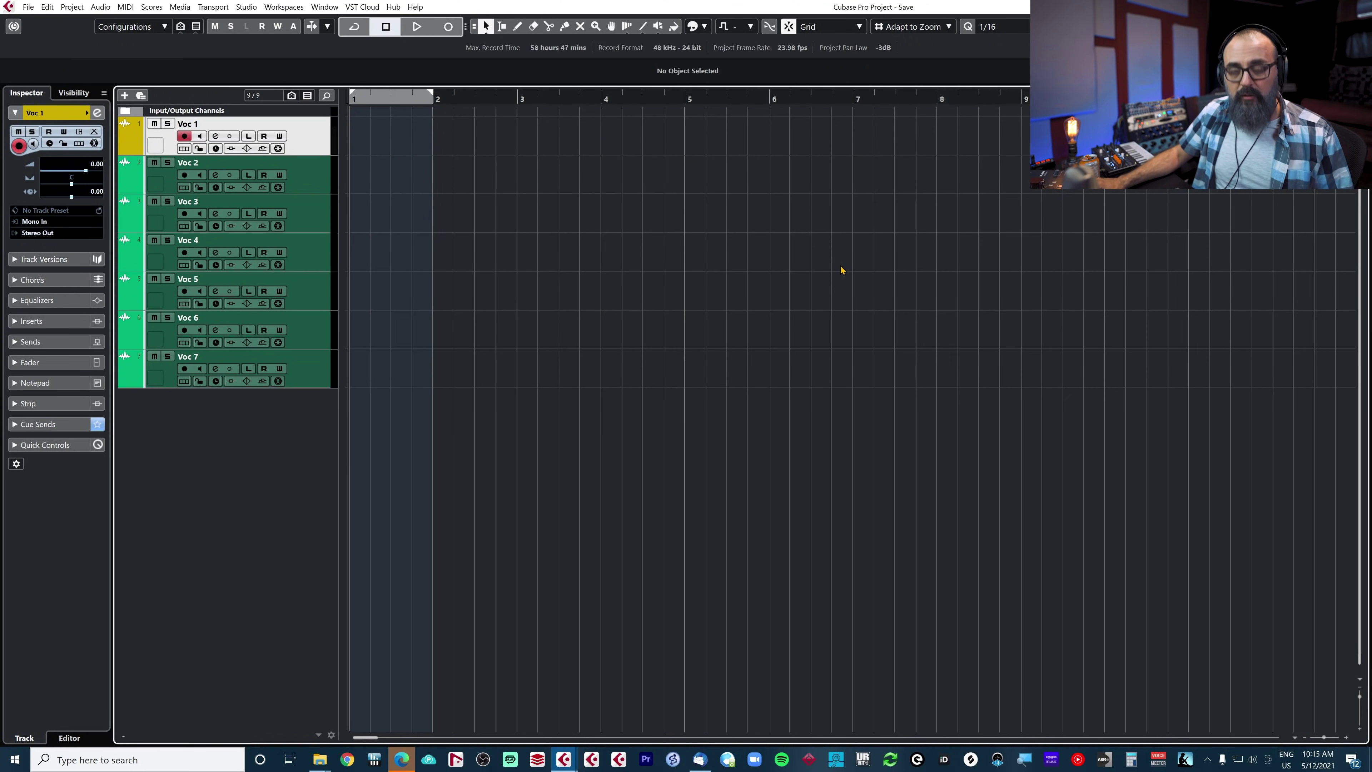
- Cycle the Auto Monitoring mode through Tapemachine Style and While Record-Enabled to the mode that monitors only during recording
key(alt+t)
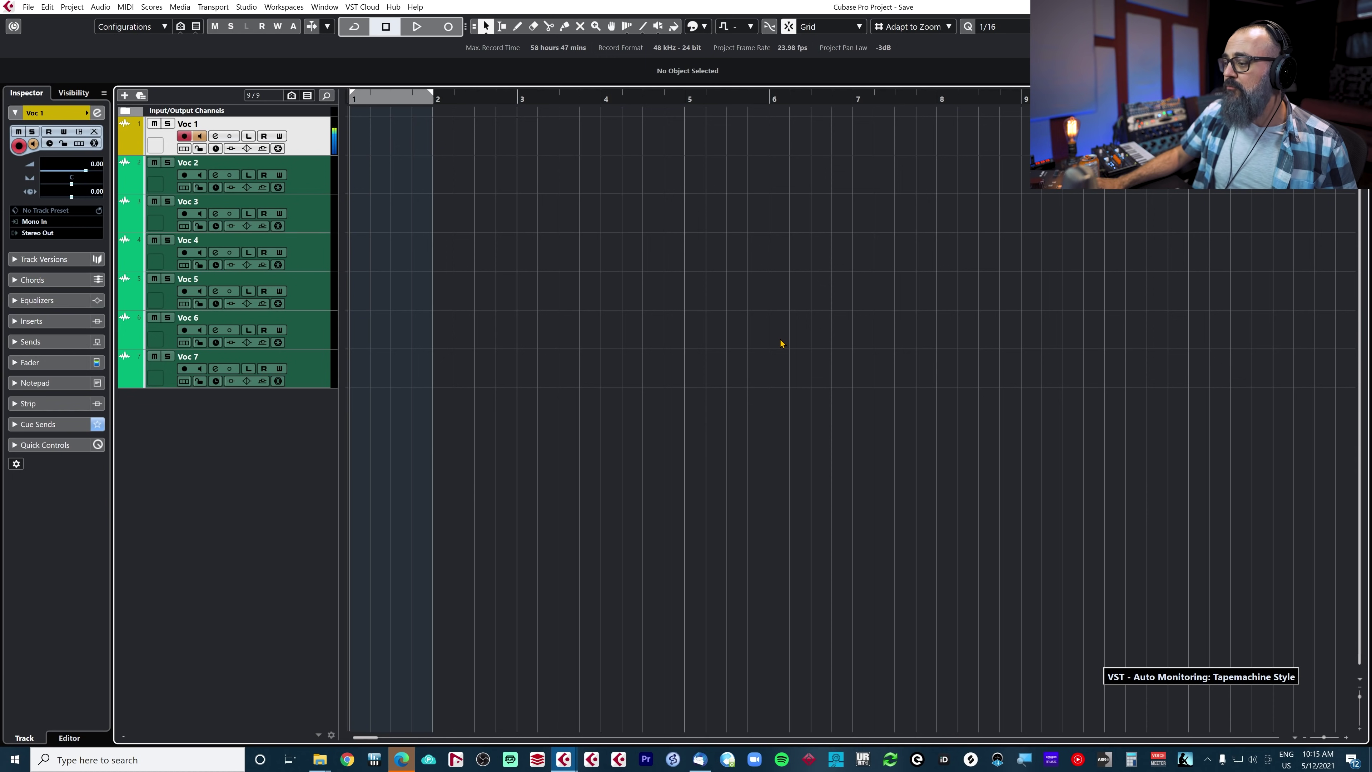
key(alt+t)
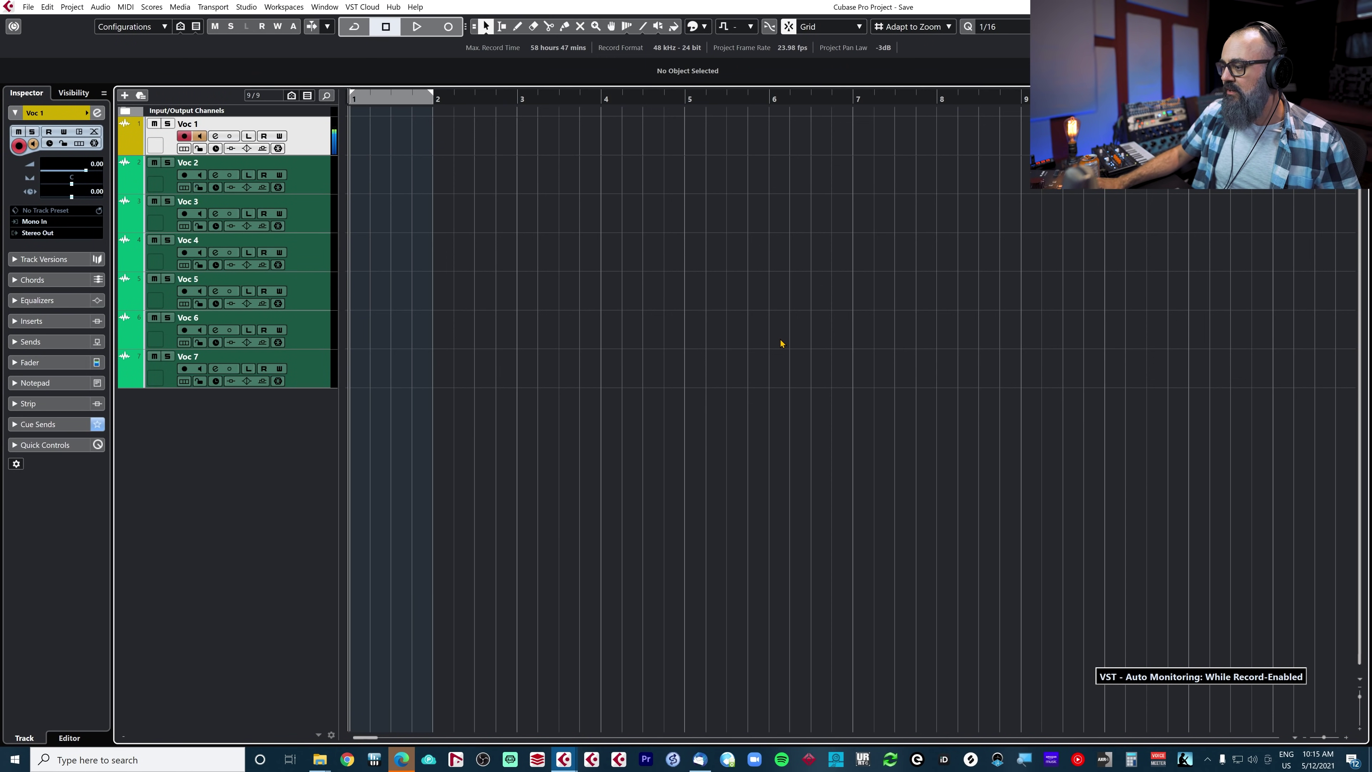
key(alt+t)
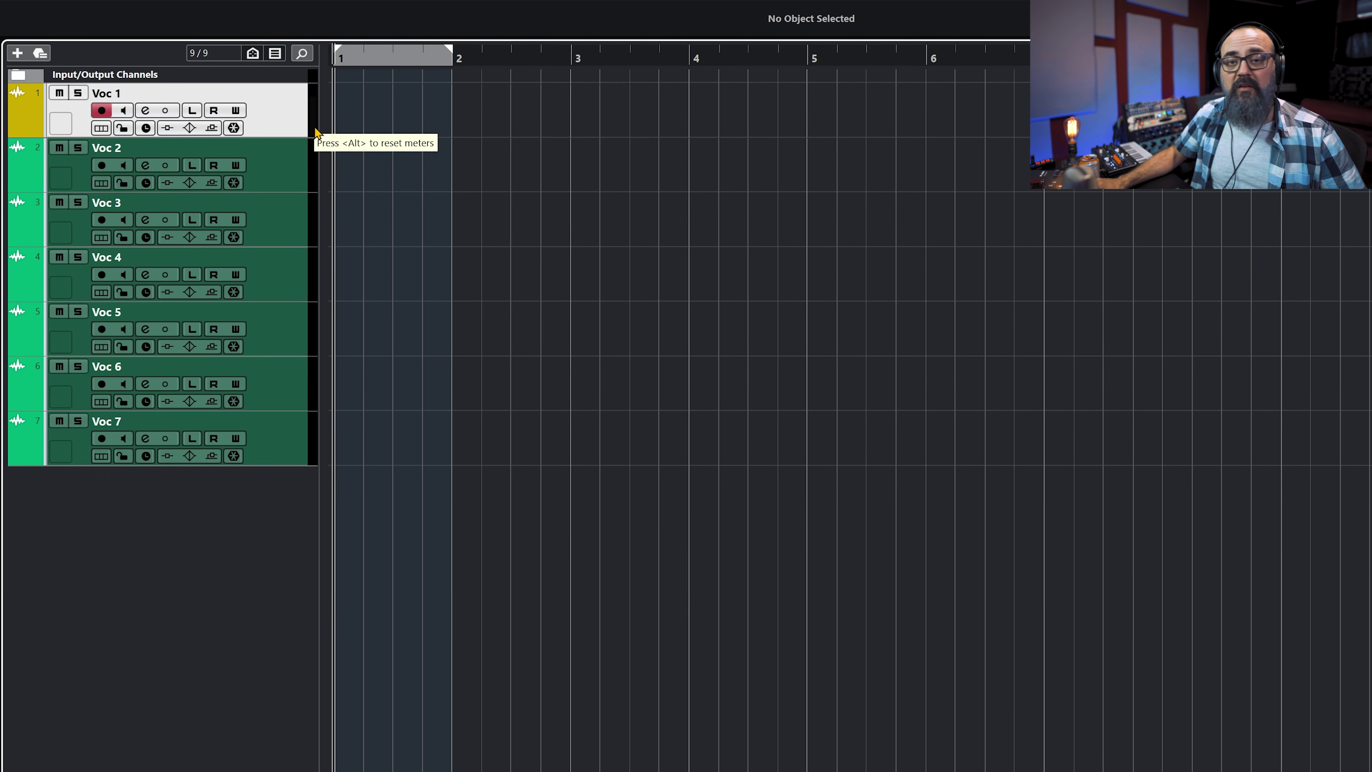
- Start playback, punch into recording on the Voc 1 track shortly before bar 3, and delete the recorded event
key(space)
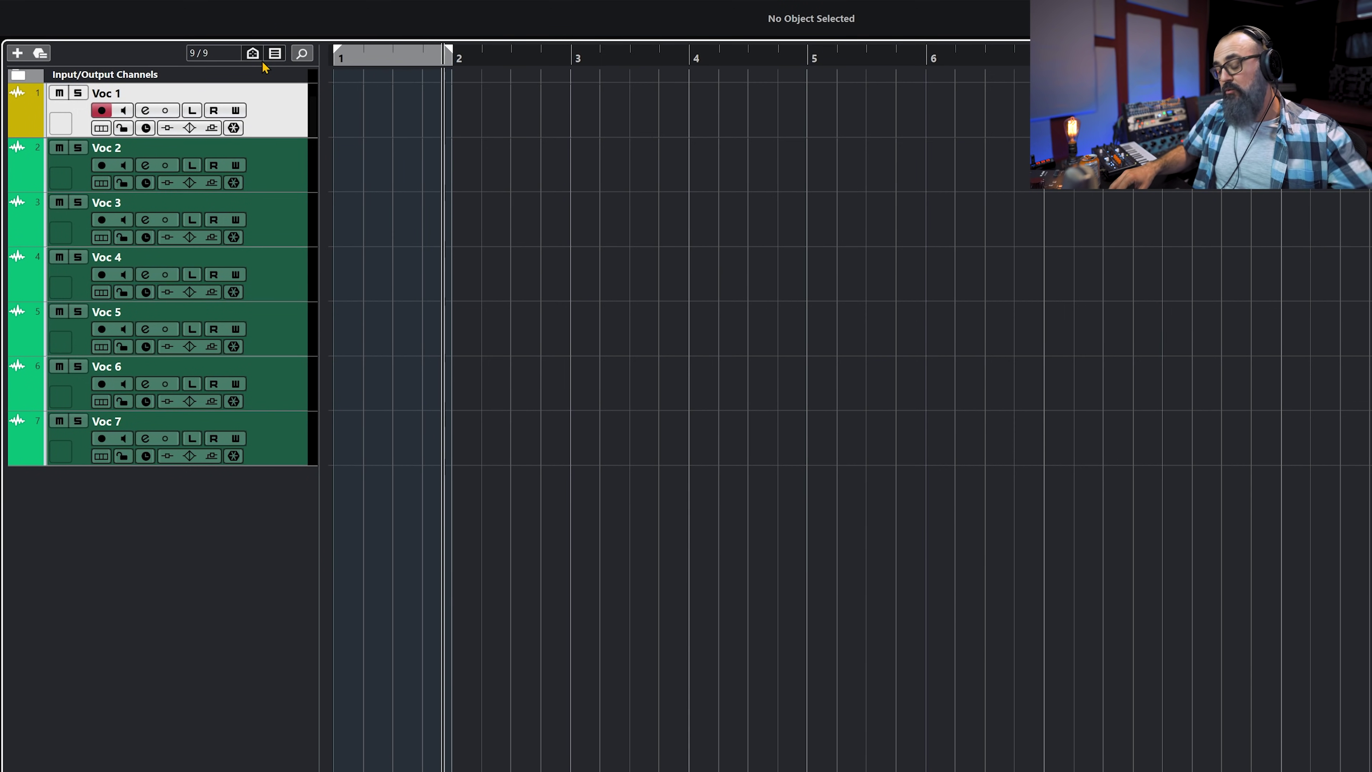
key(KP_Multiply)
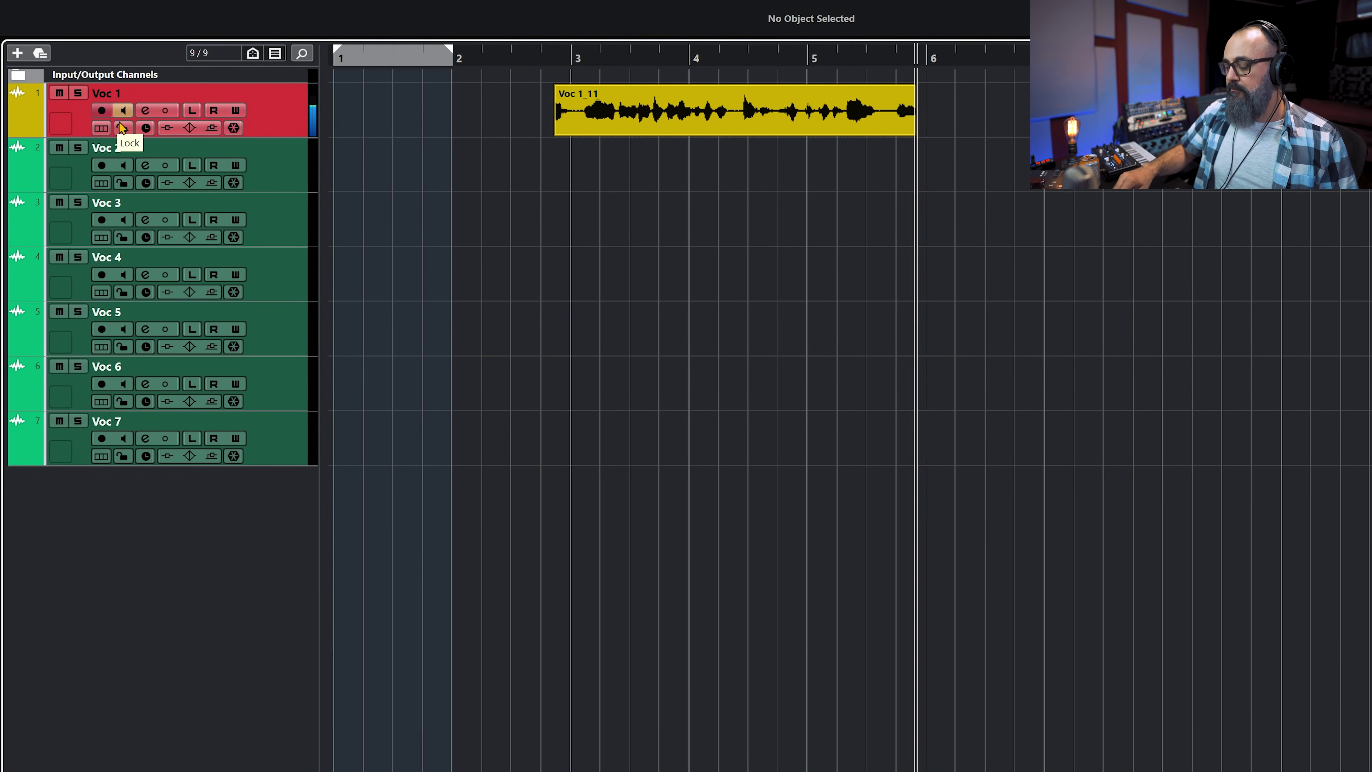
key(space)
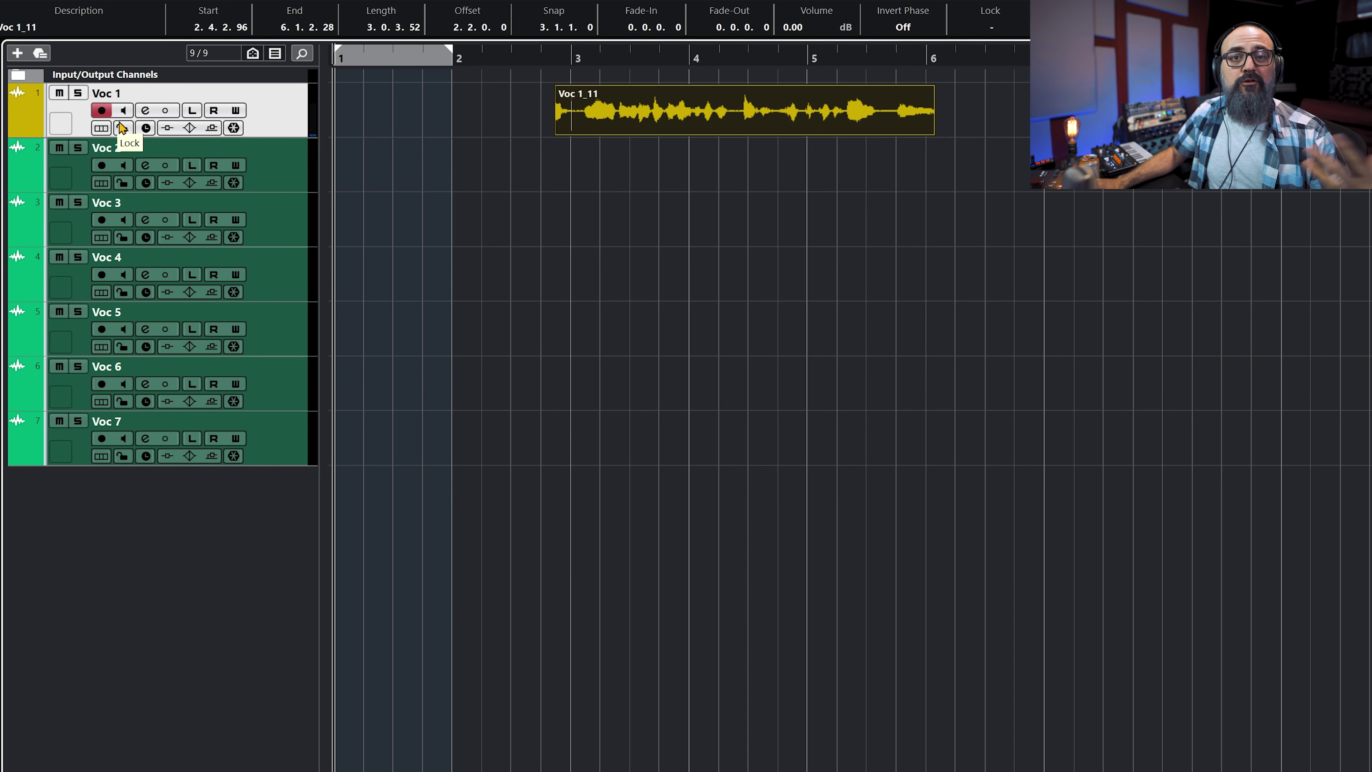
mouse_move(623, 103)
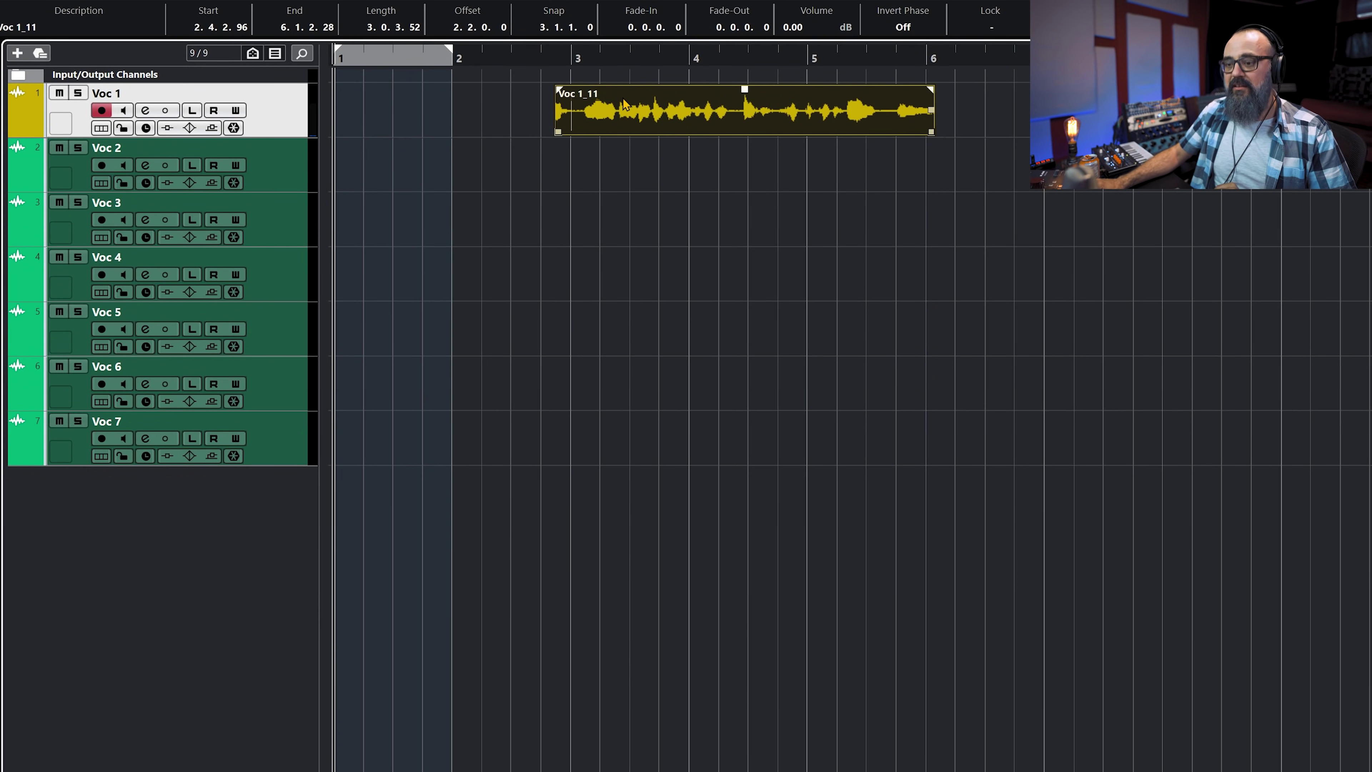
key(Delete)
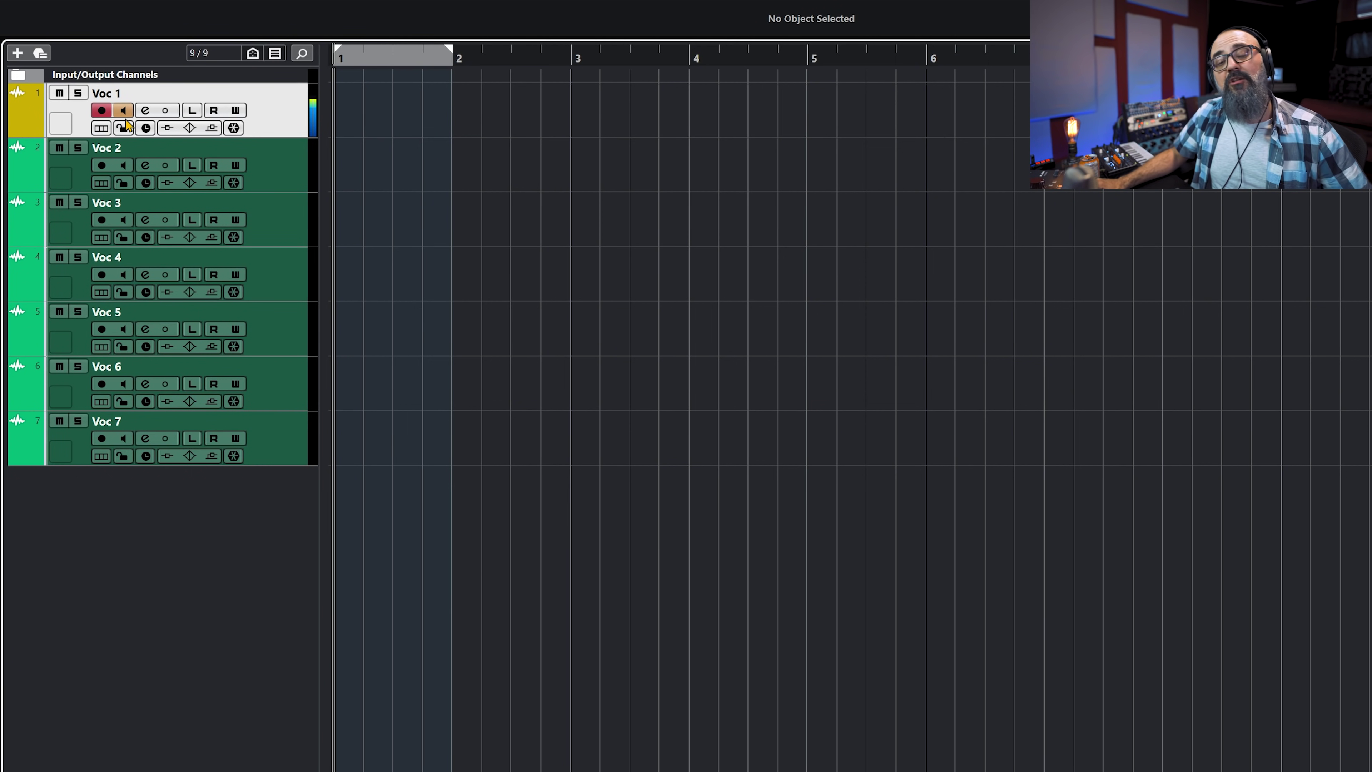
- Record a take of about one bar on the Voc 1 track from just before bar 2, and deselect the event
key(space)
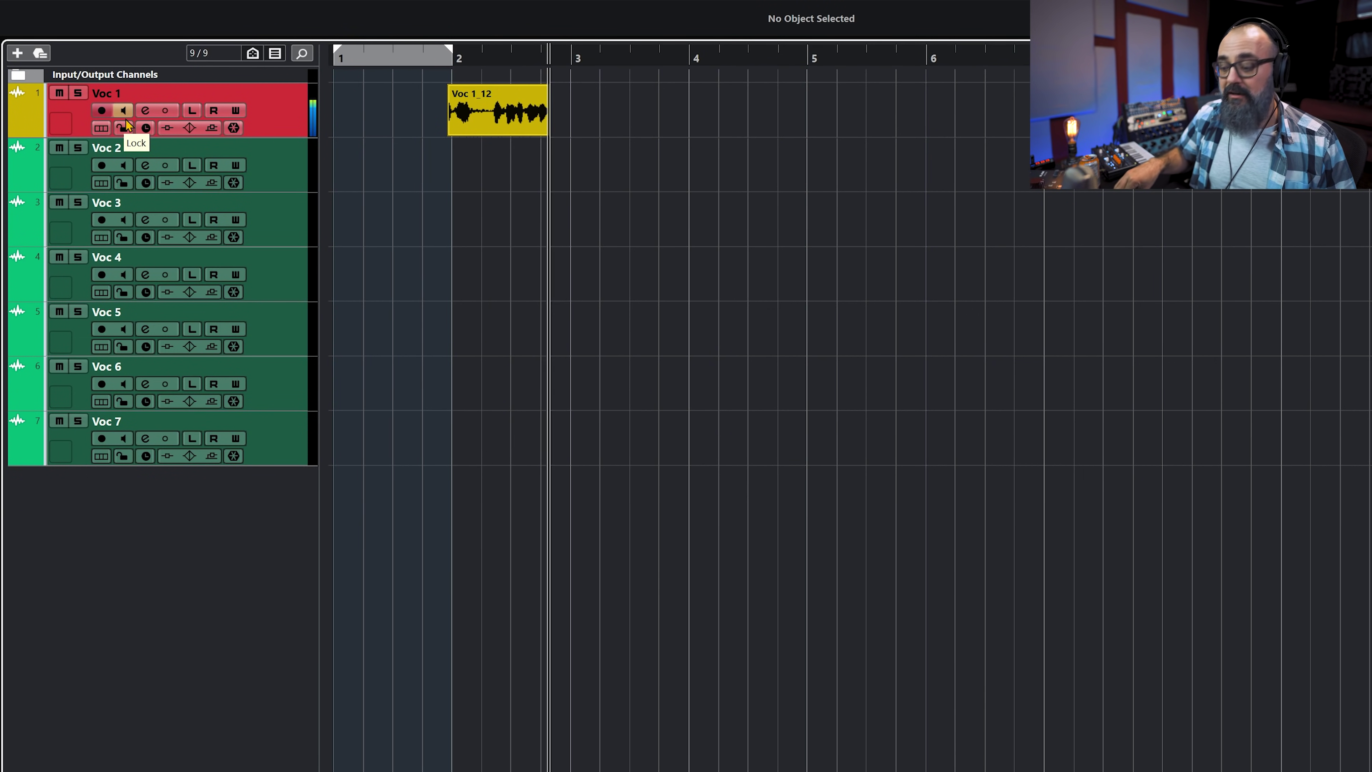
key(space)
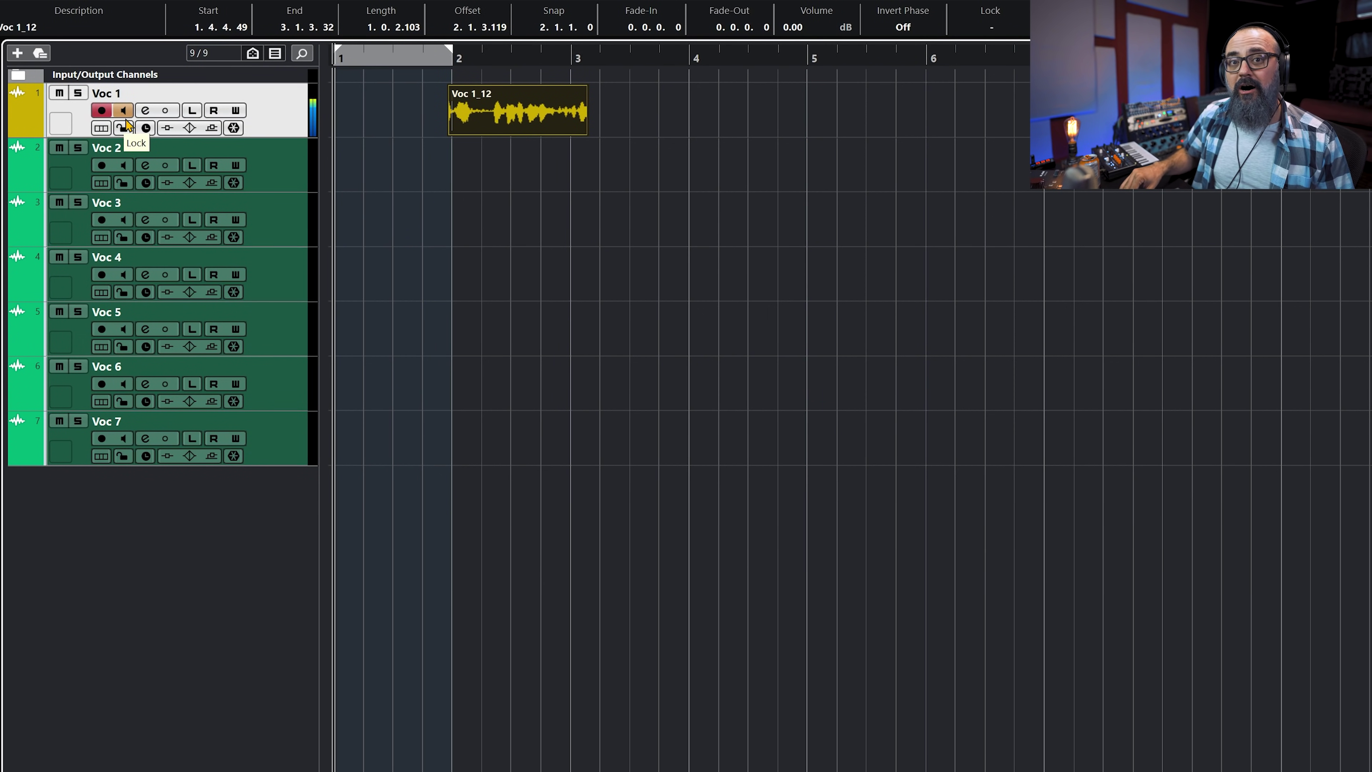
click(378, 120)
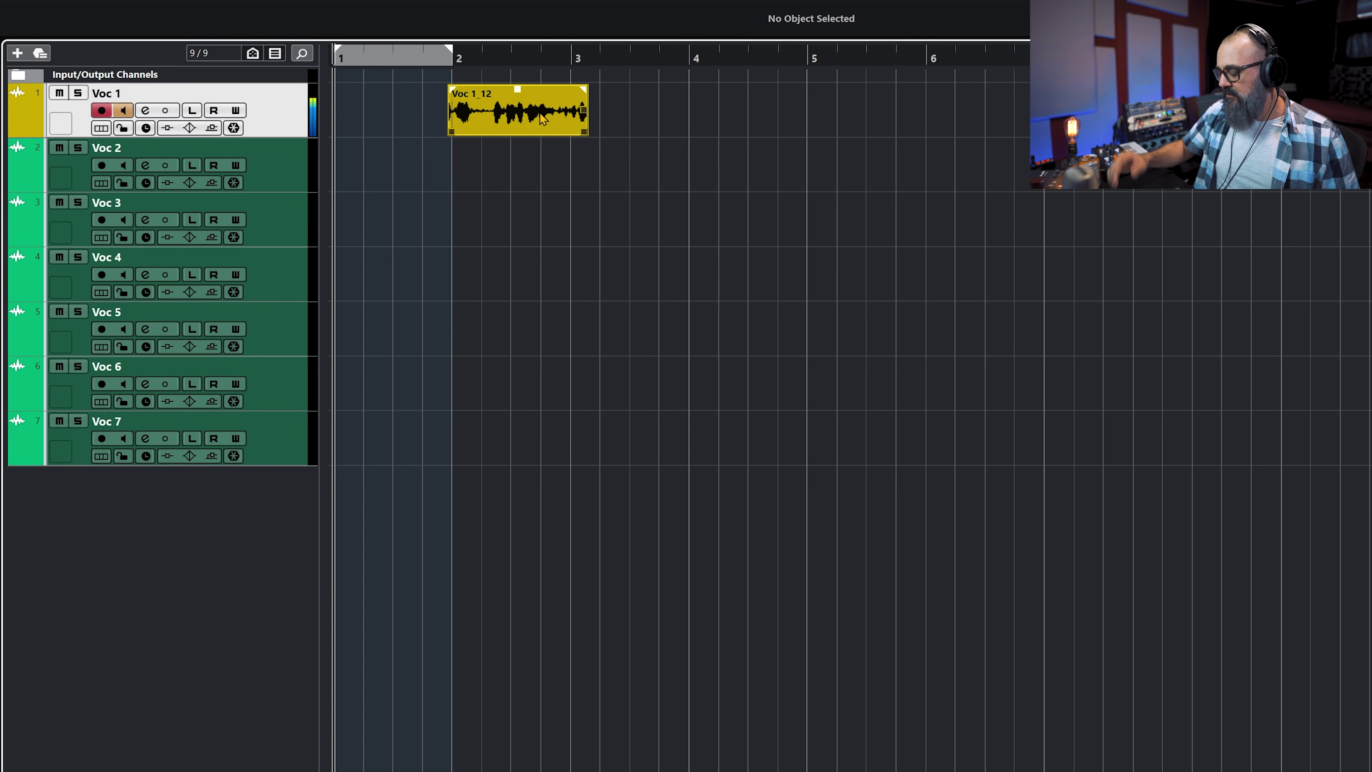
- Play back the take on the Voc 1 track and punch in a new recording over its second half
key(space)
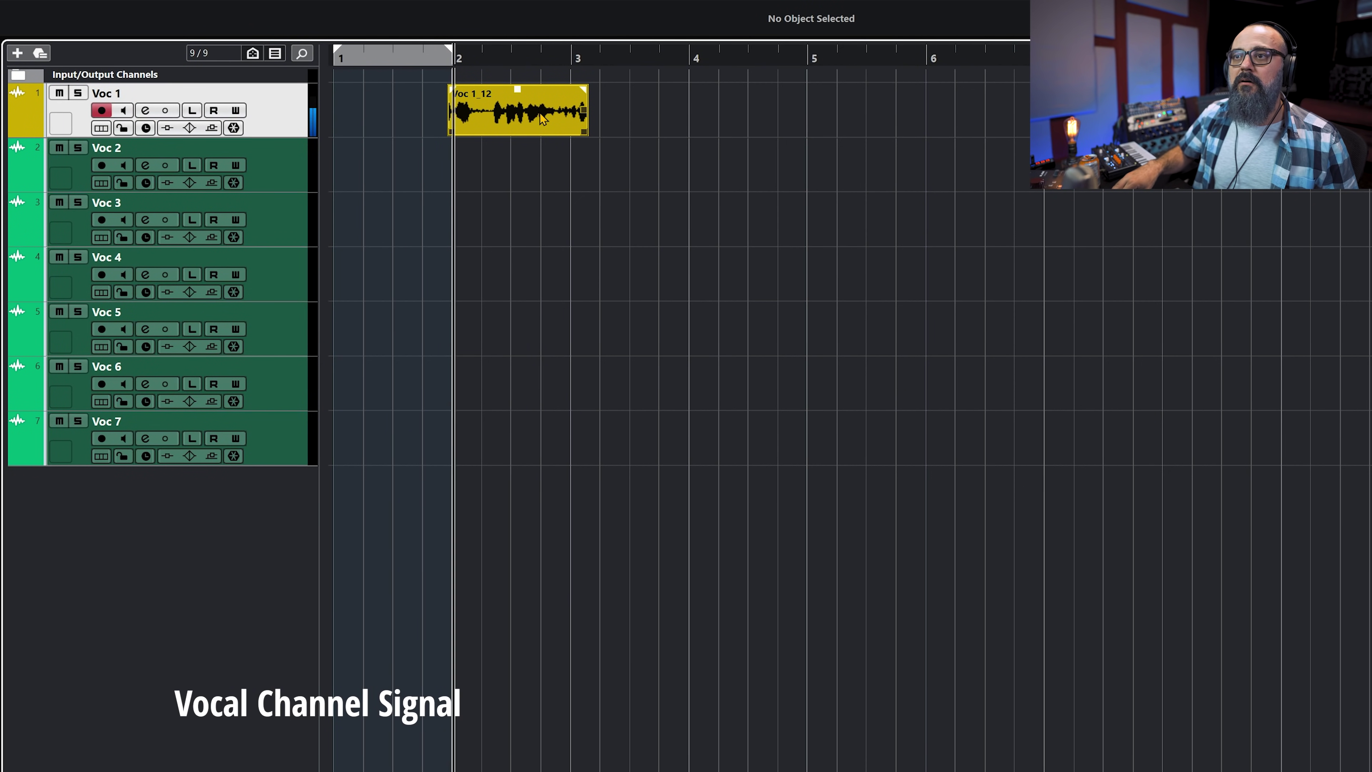
key(KP_Multiply)
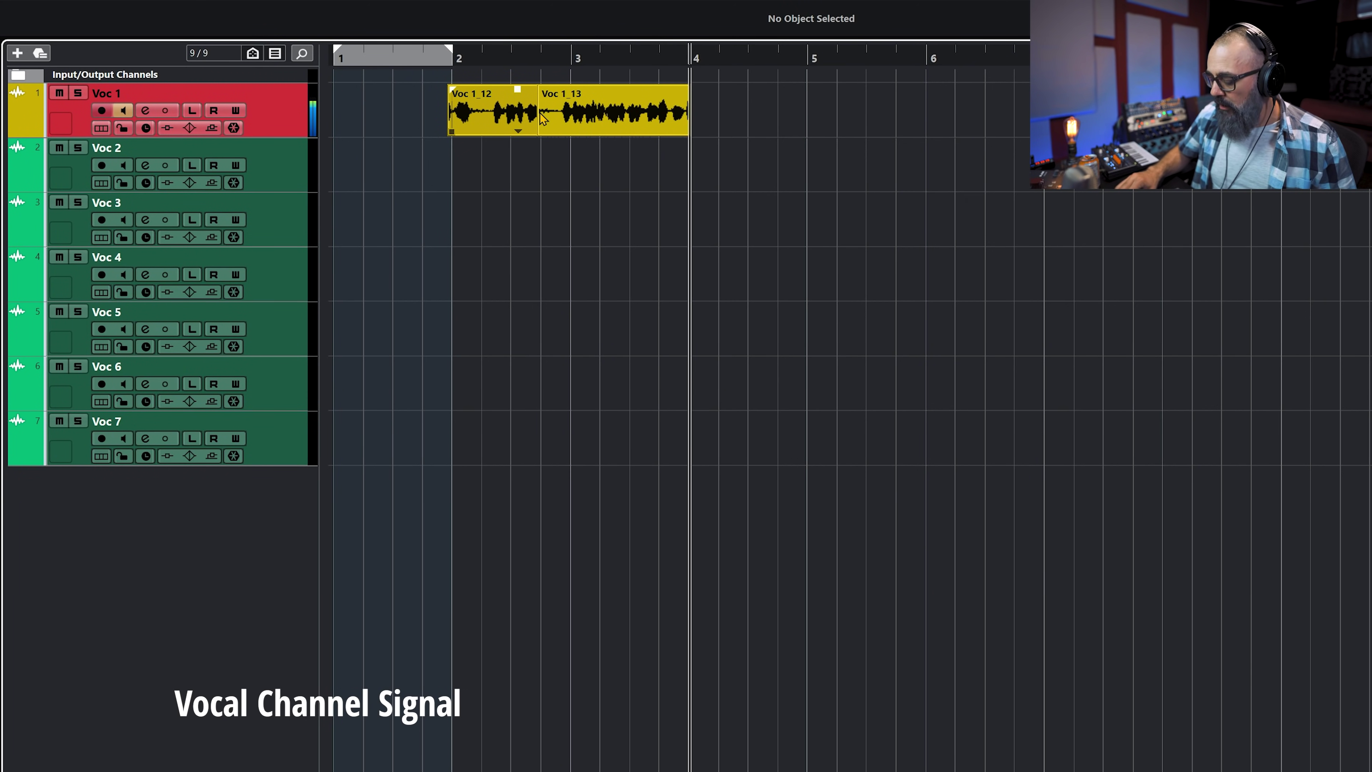
key(space)
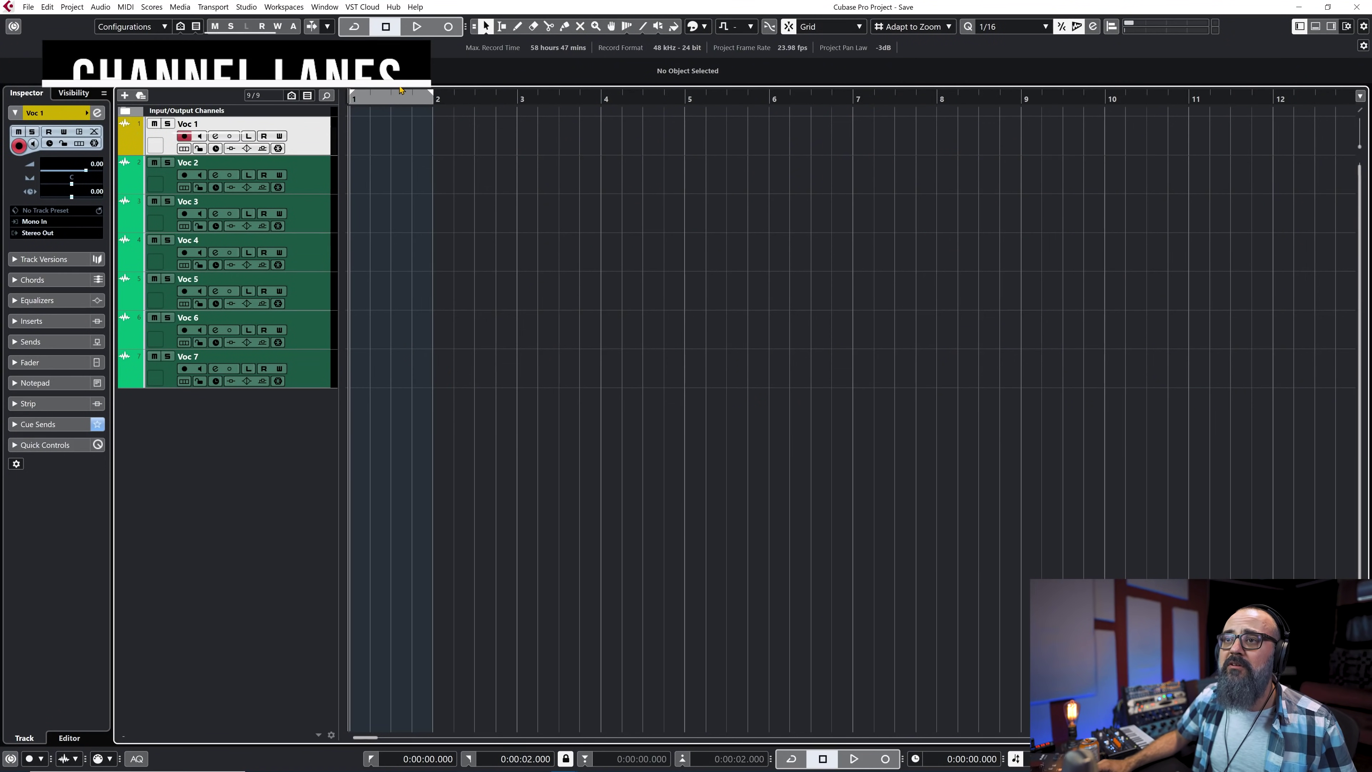
- Cycle-record several takes over bar 1 on the Voc 1 track and display its lanes
click(389, 98)
key(h)
key(h)
key(h)
key(h)
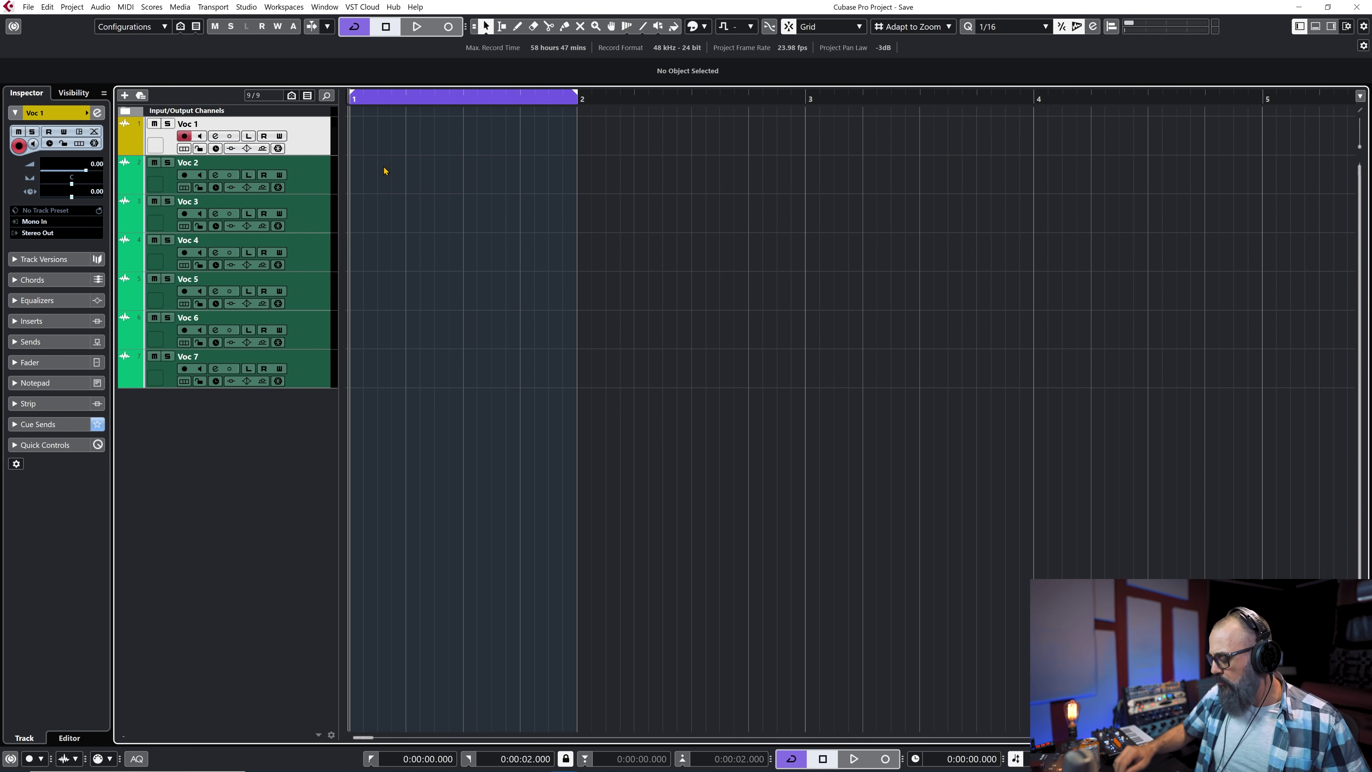
key(KP_Multiply)
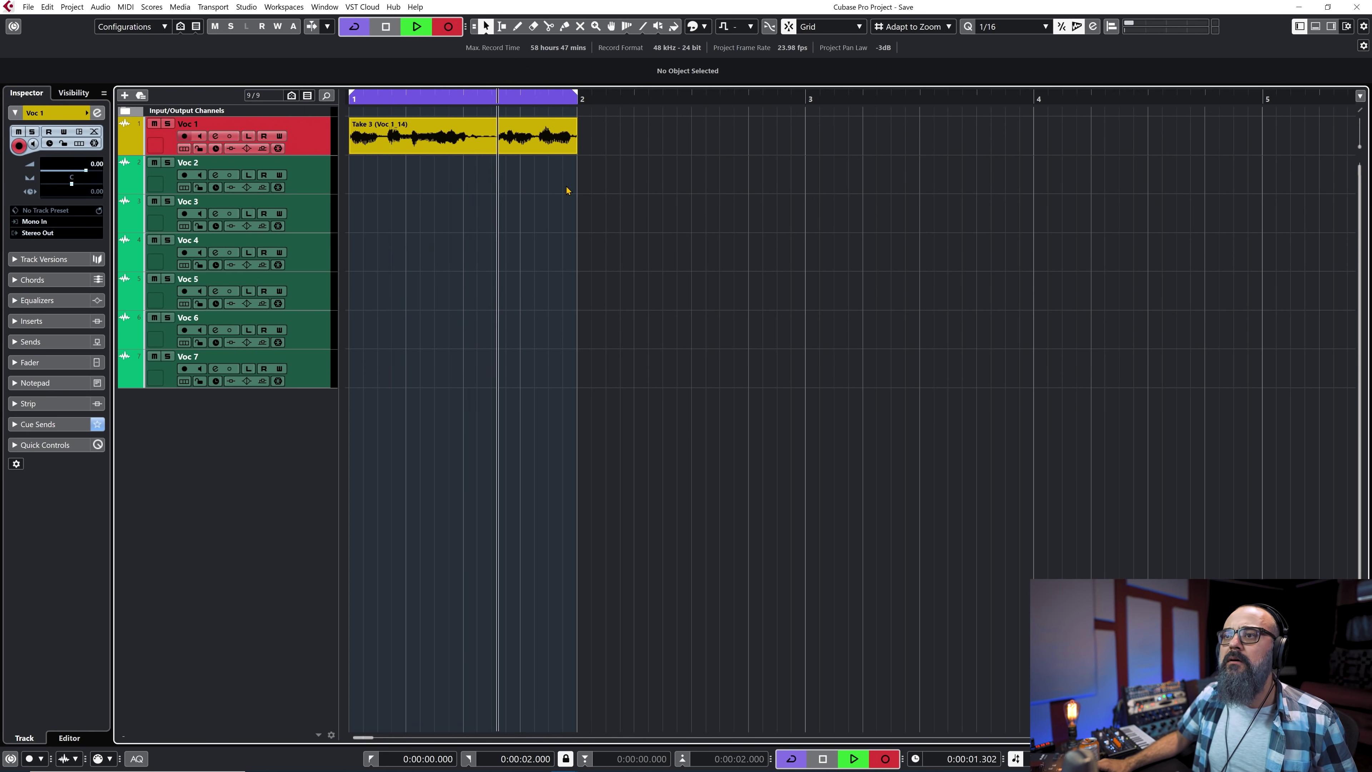
key(space)
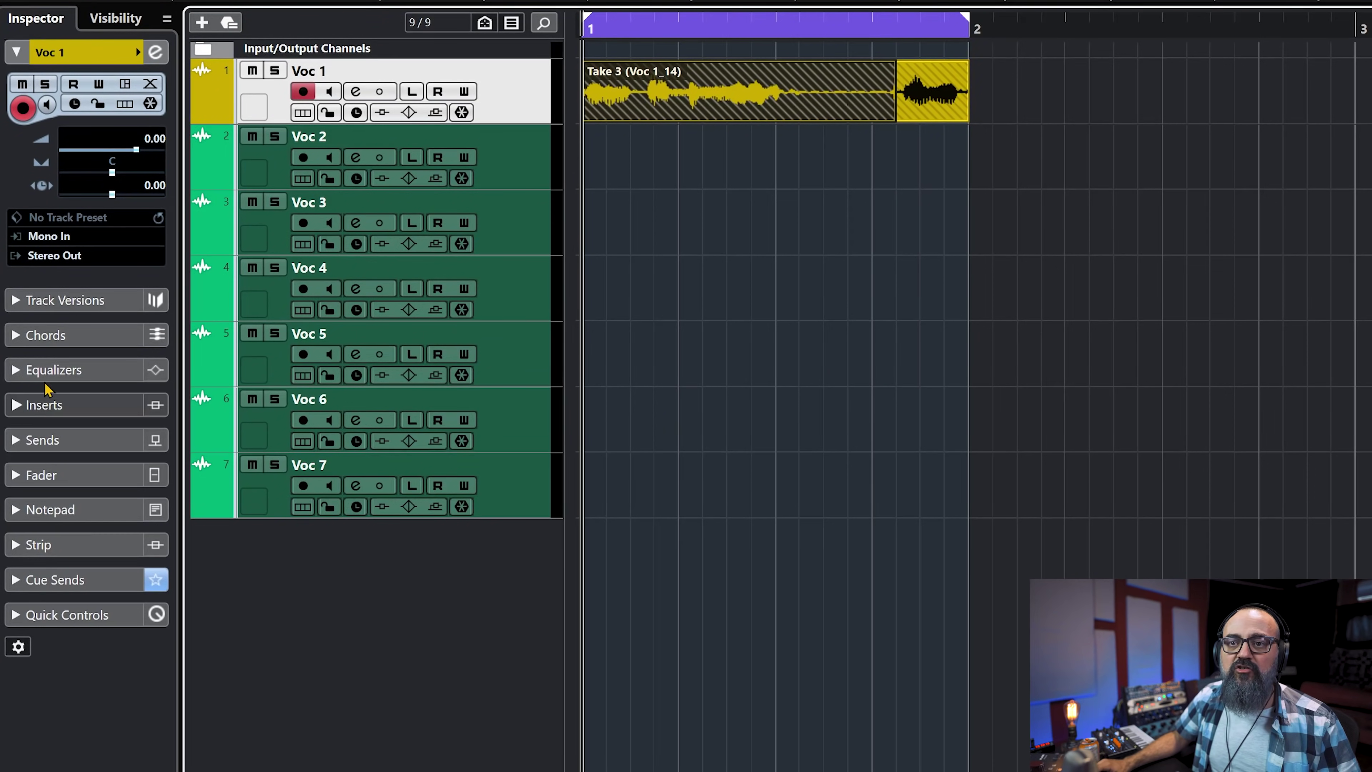
click(125, 104)
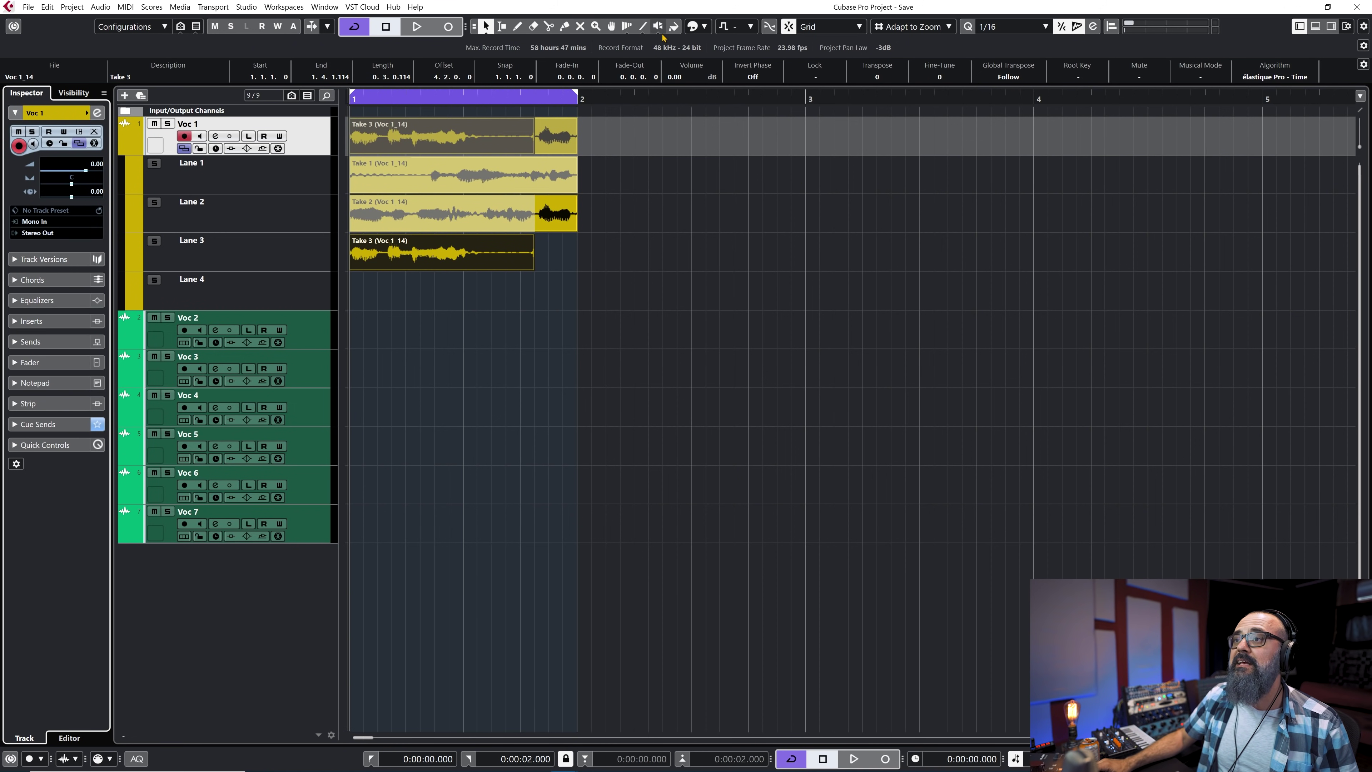
- Switch between the takes in Lanes 1 to 3 with the Comp tool, and clear all takes from the Voc 1 track
click(611, 26)
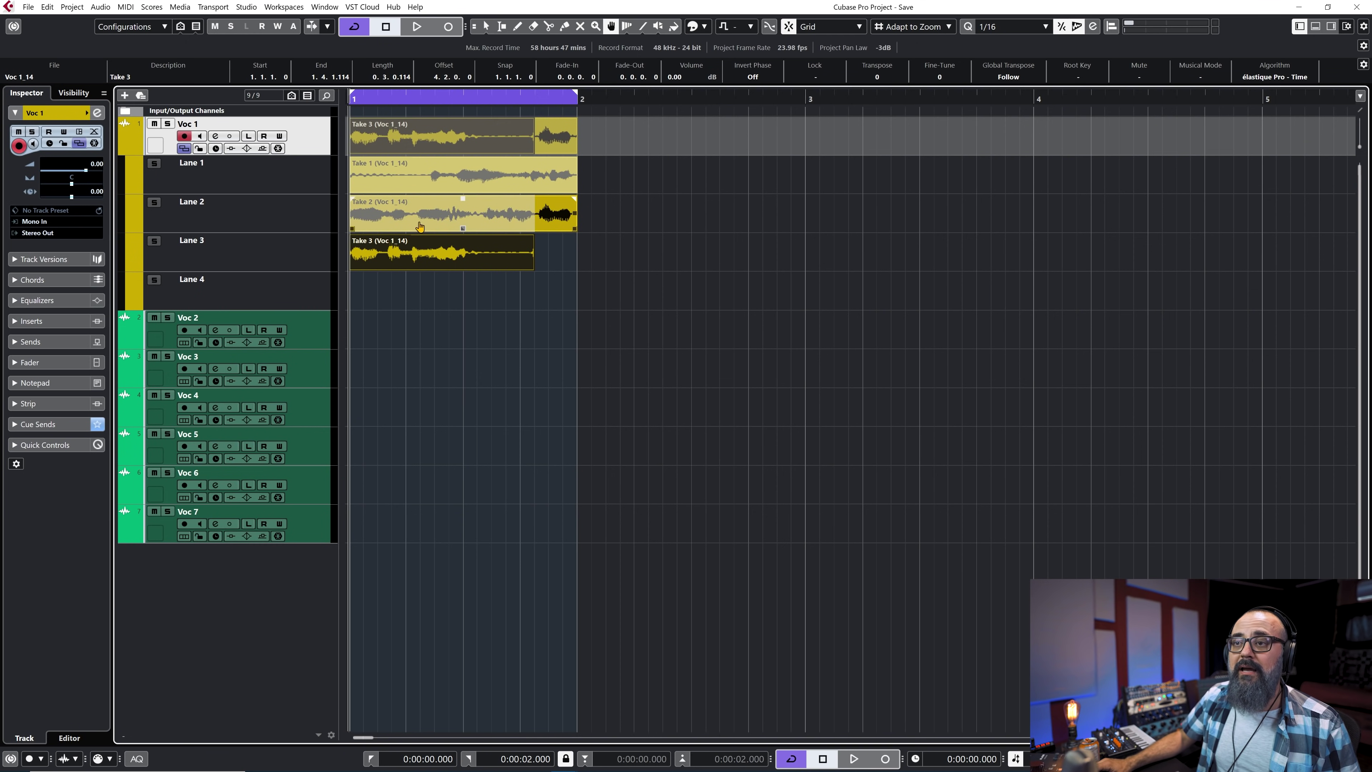
click(432, 249)
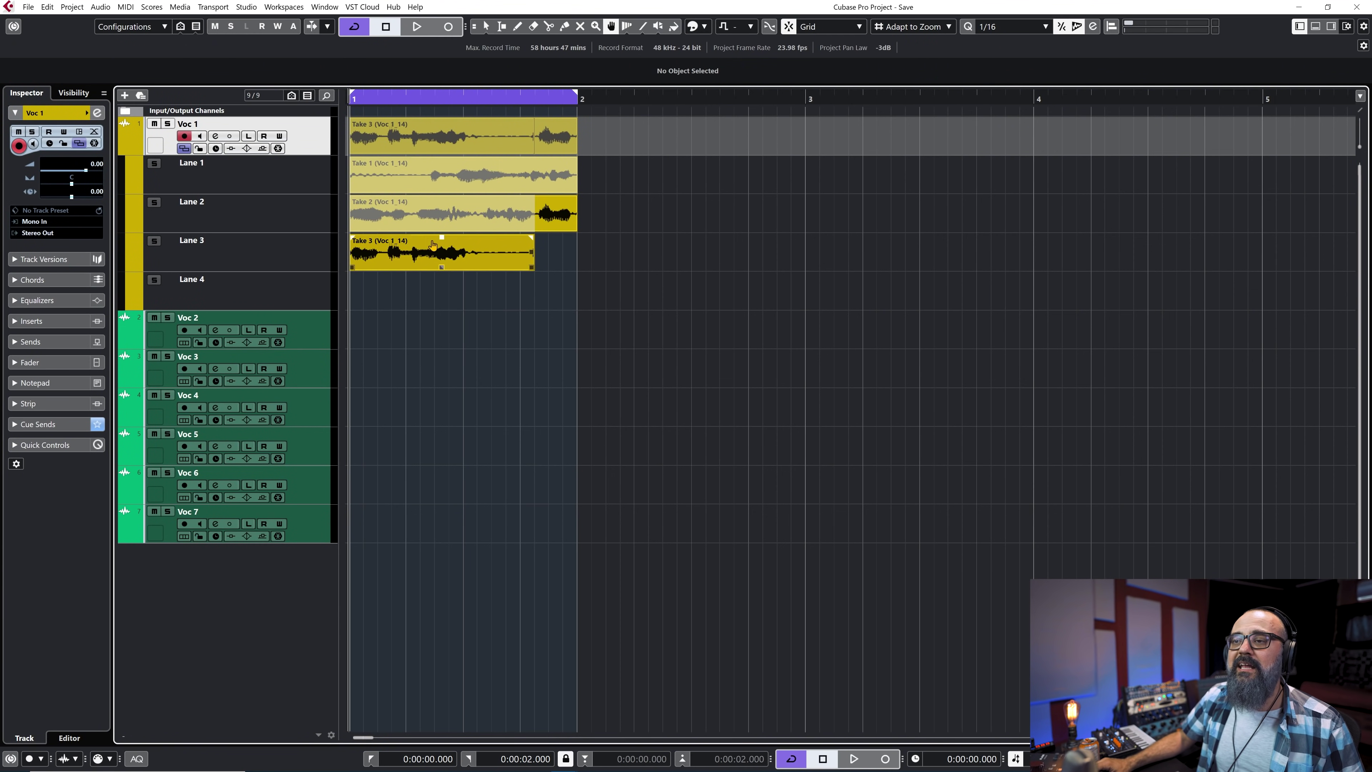
click(432, 216)
click(432, 172)
click(432, 222)
click(429, 253)
click(460, 227)
click(493, 264)
click(703, 300)
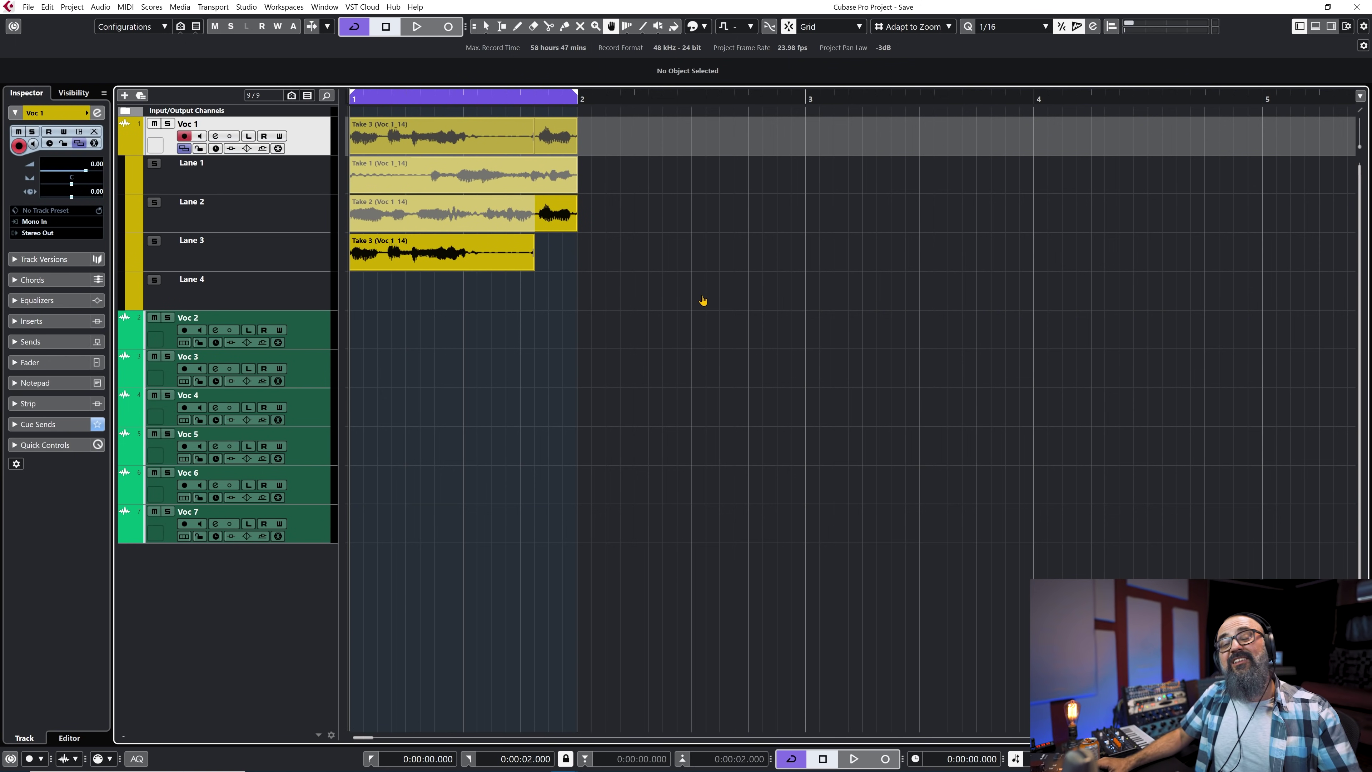
drag(398, 167, 462, 309)
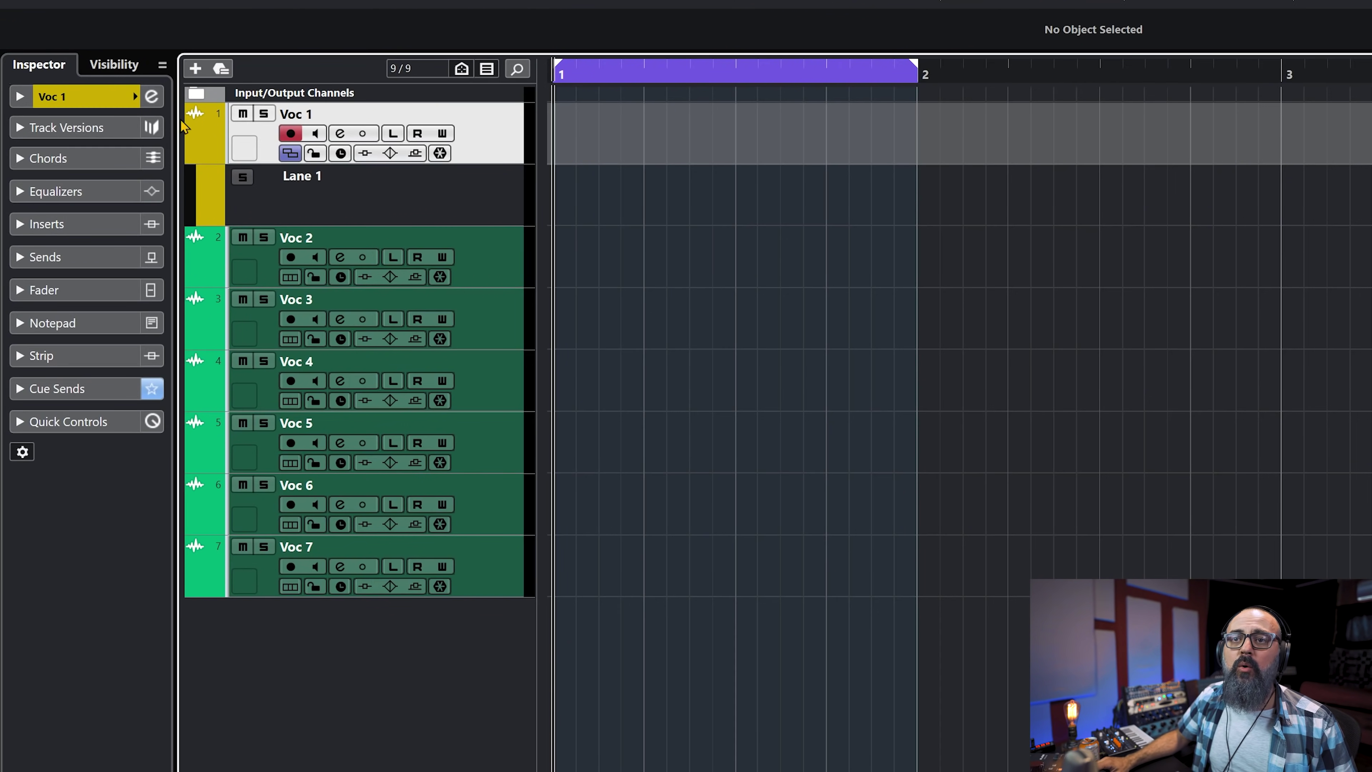
- Show the track versions of Voc 1 and record a take into version v1 with the cycle turned off
click(89, 129)
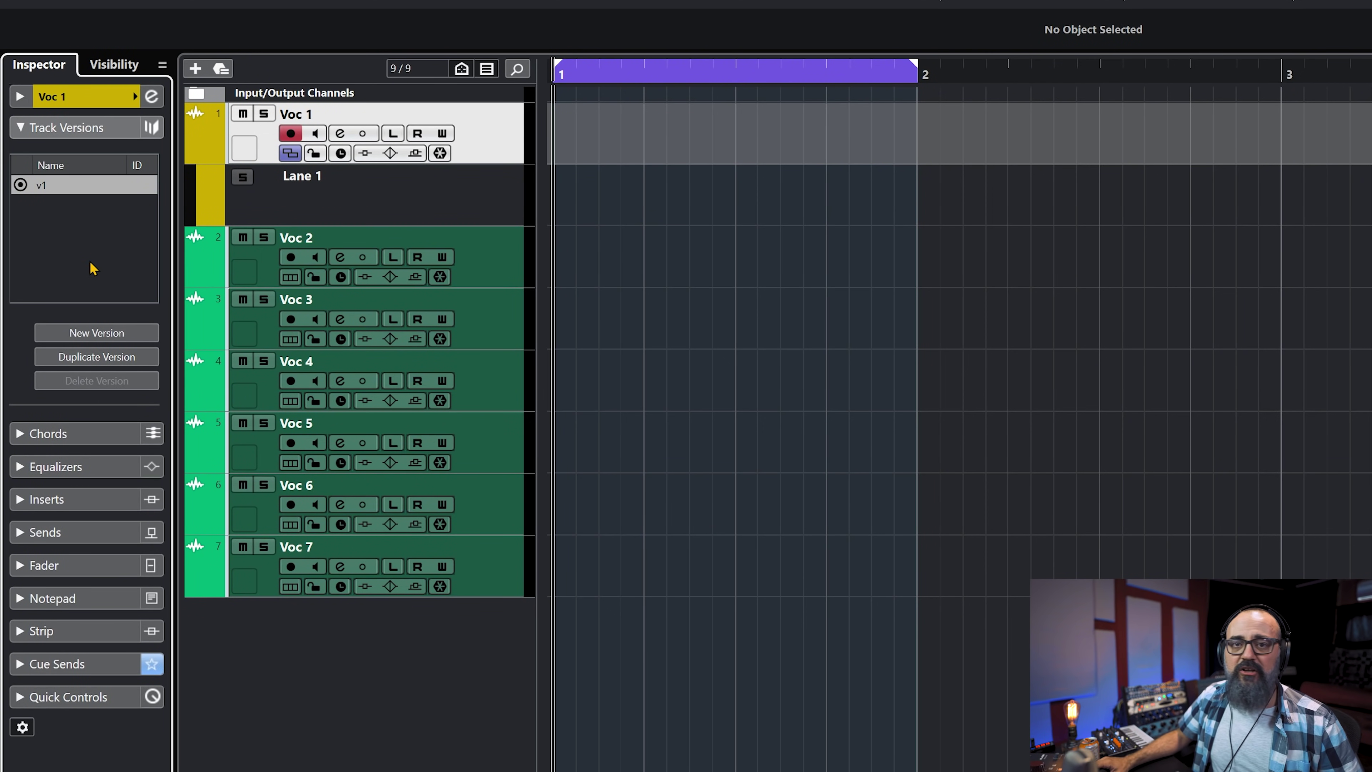
click(609, 68)
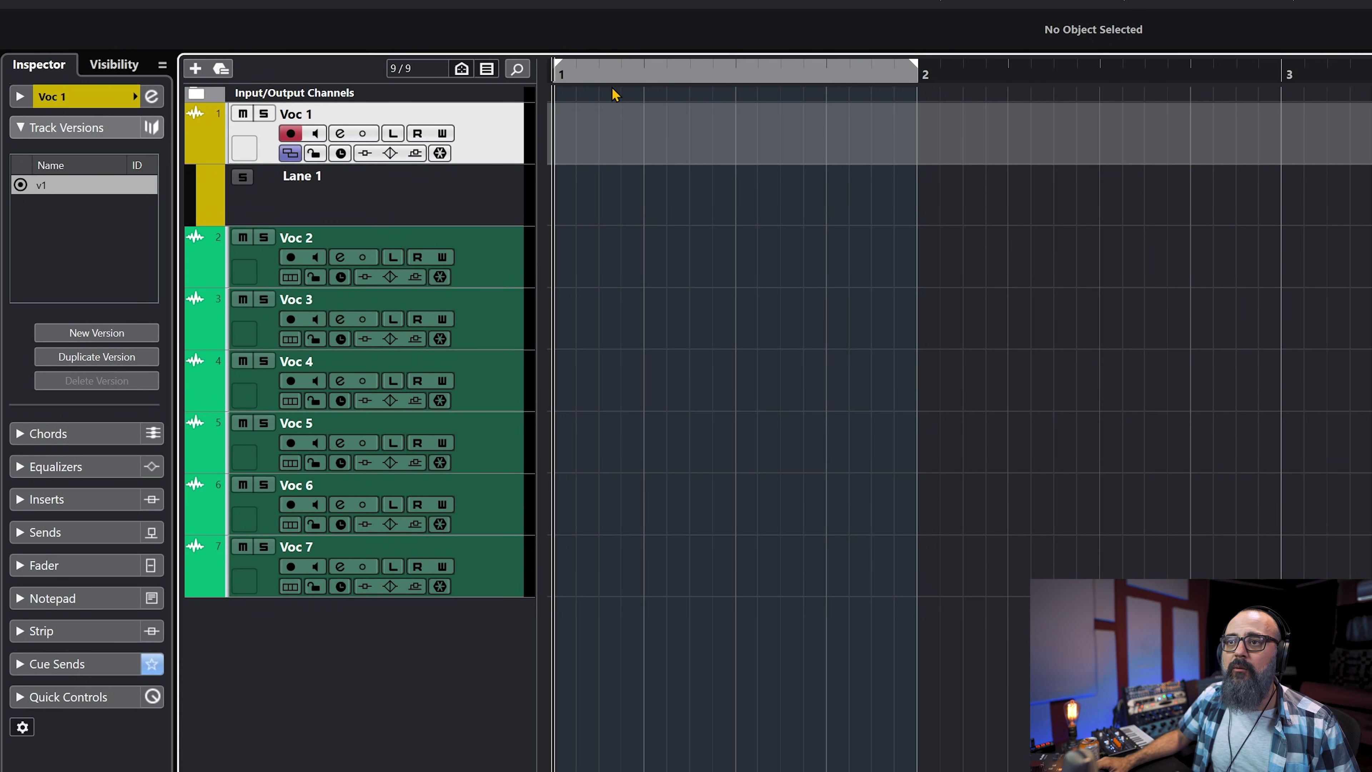
key(h)
key(KP_Multiply)
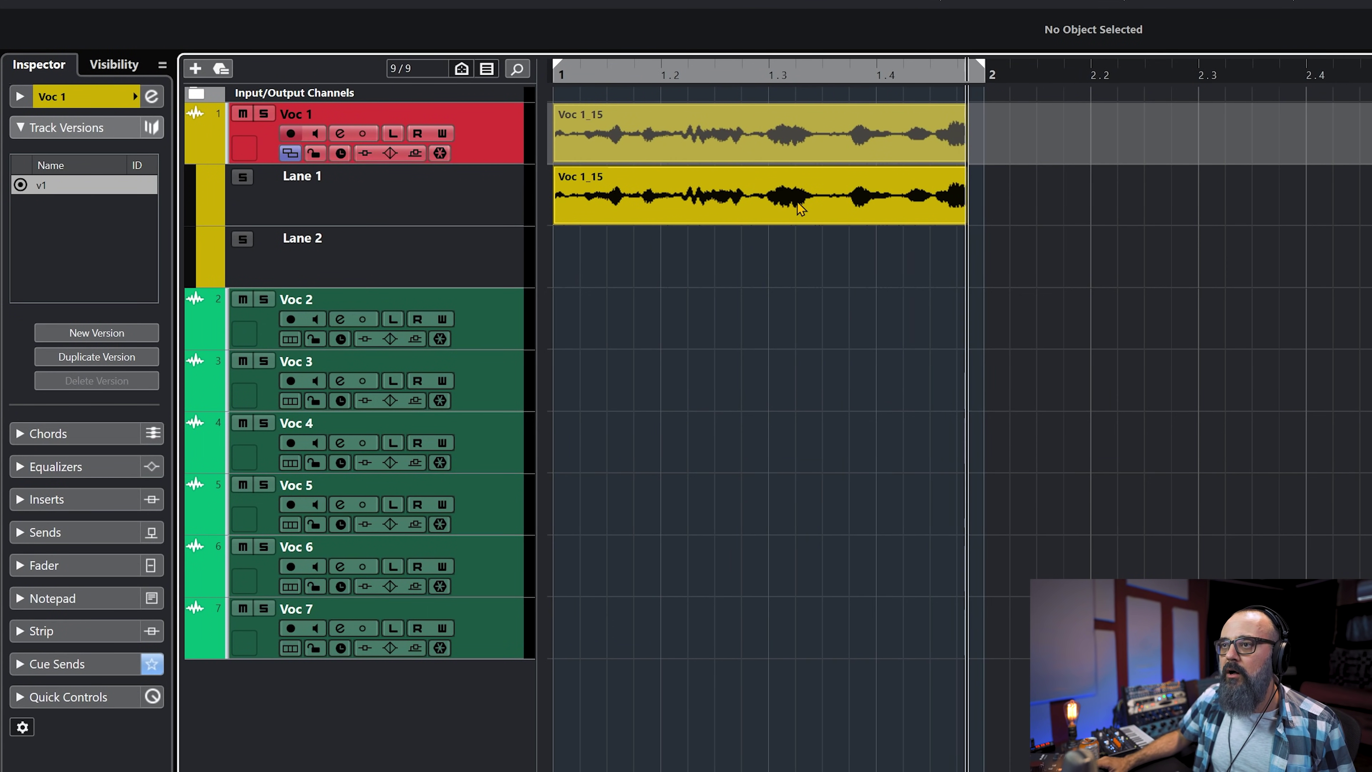
key(space)
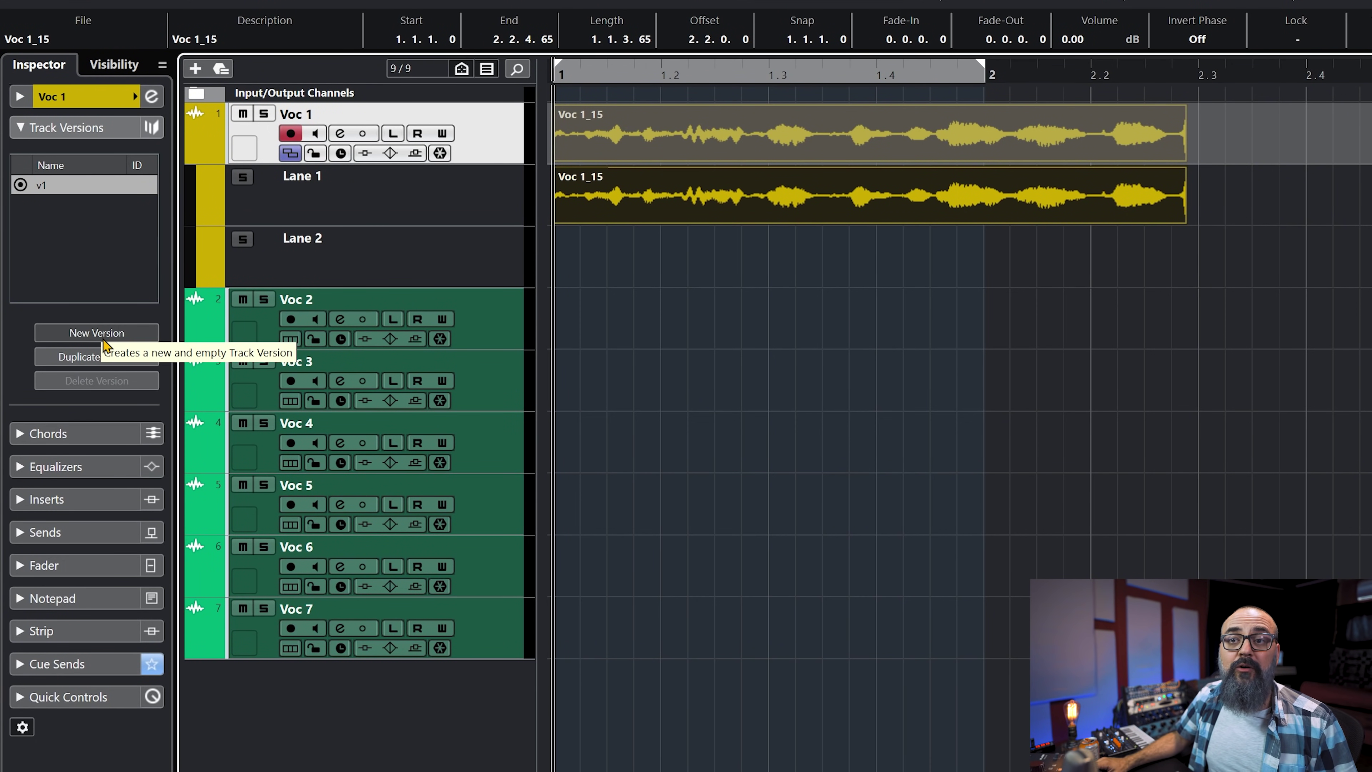
- Create track versions v2 and v3 on the Voc 1 track and record a separate take into each
click(97, 332)
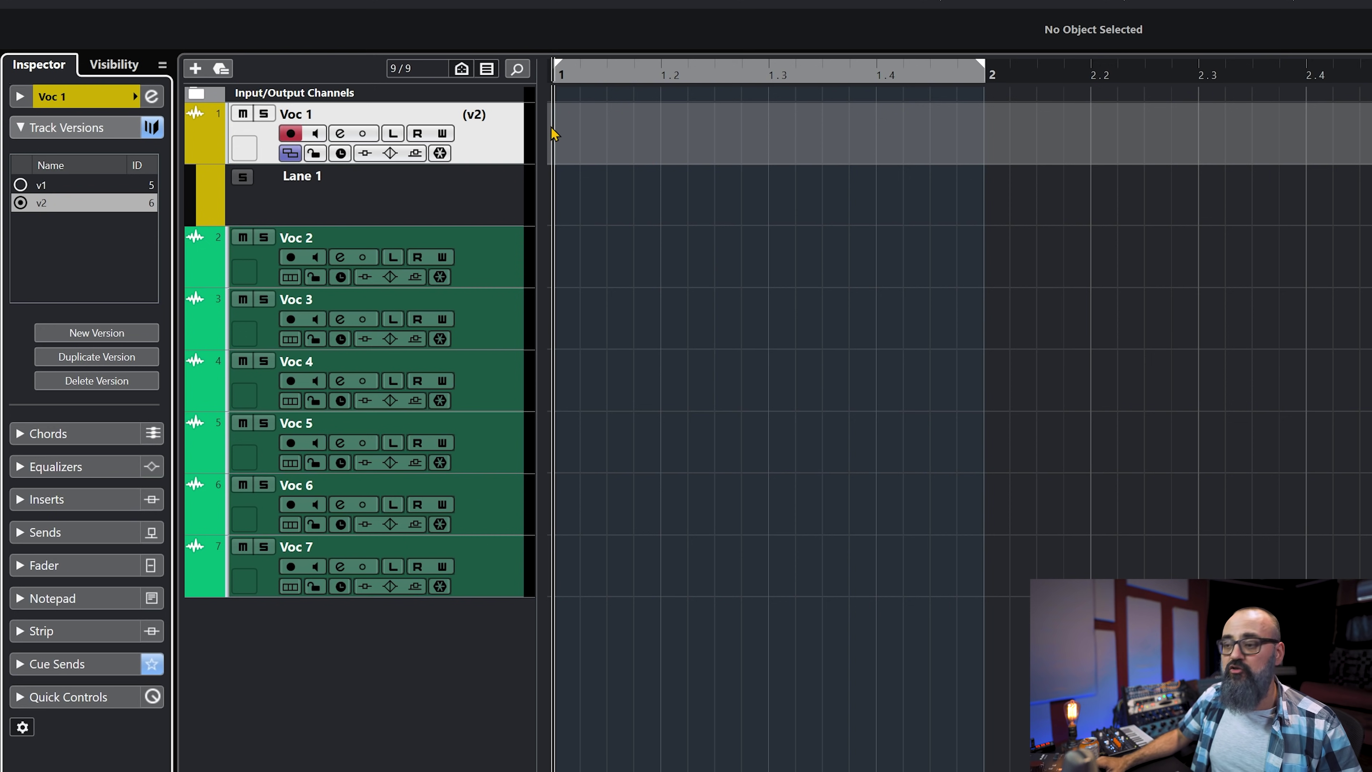
key(KP_Multiply)
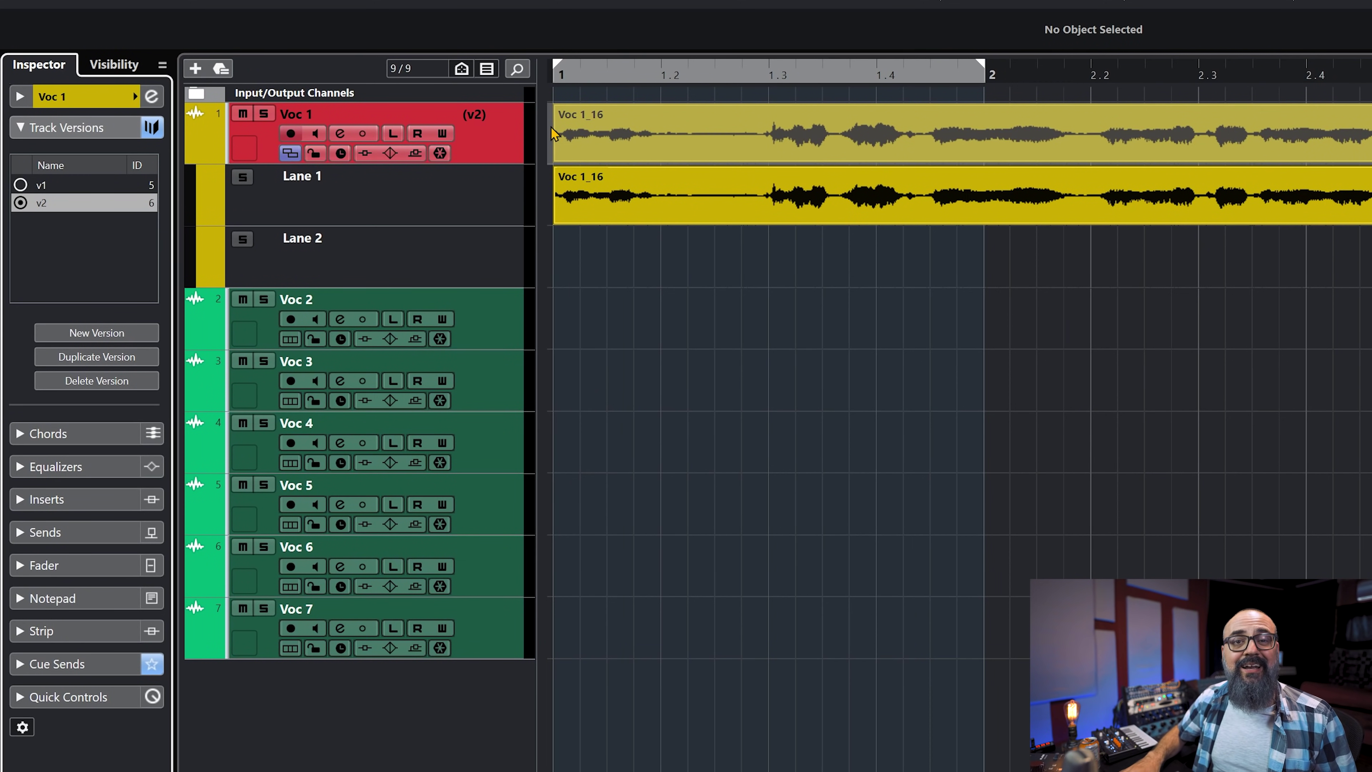
key(space)
key(KP_Multiply)
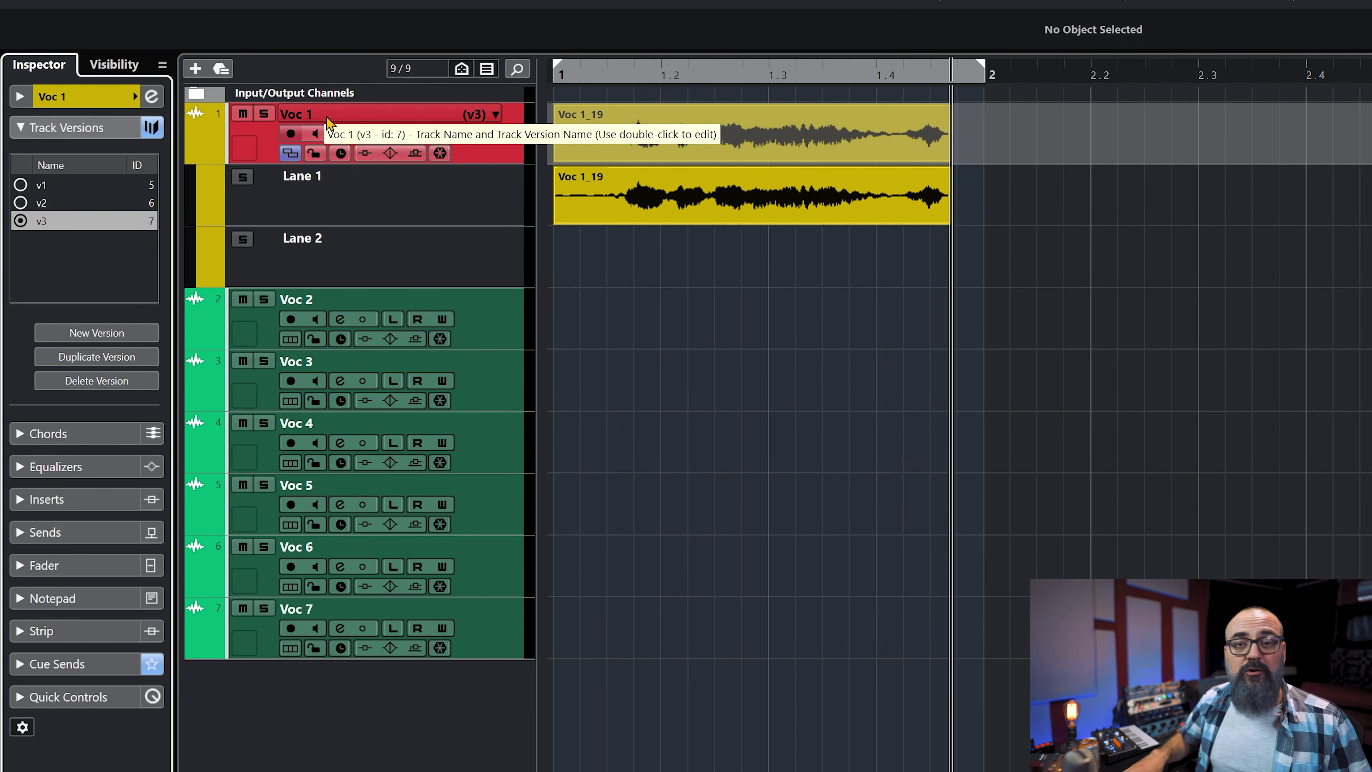
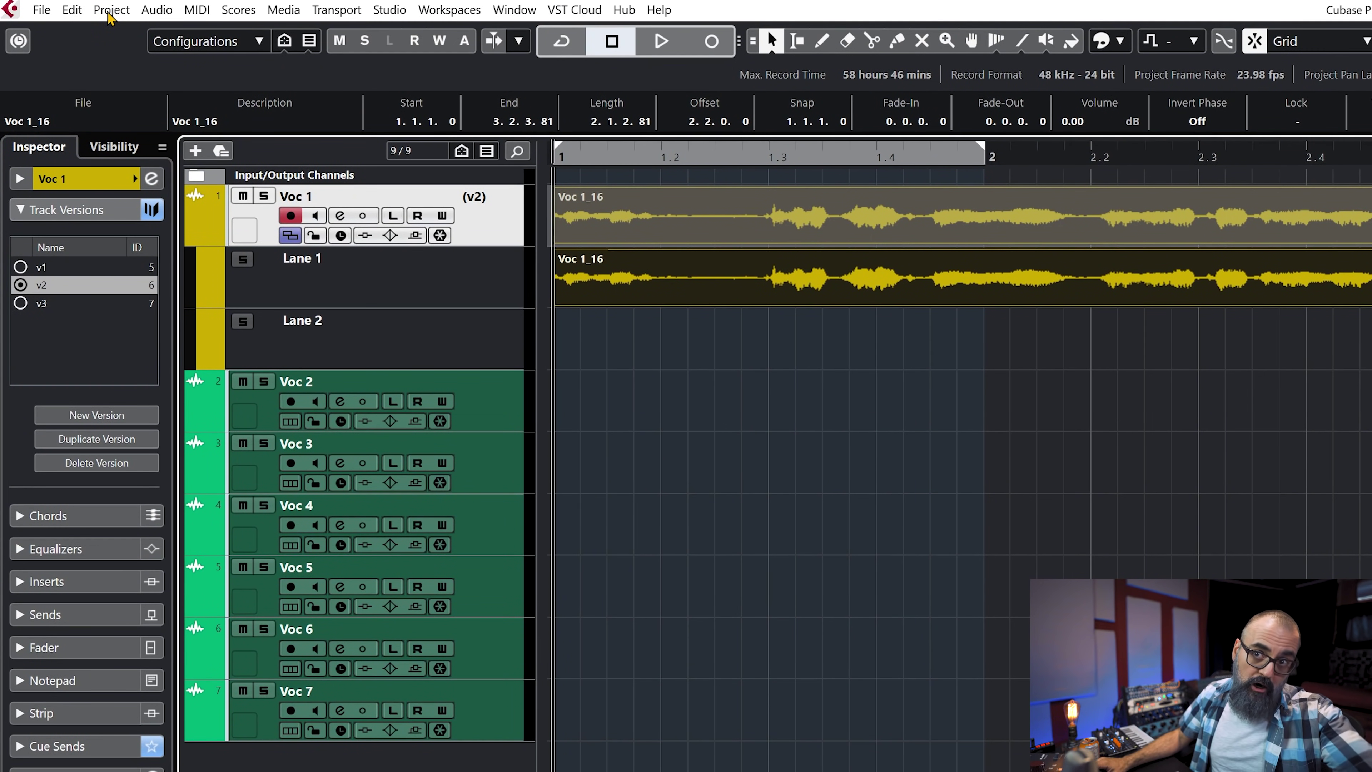
- Create lanes from the track versions of the Voc 1 track
click(111, 10)
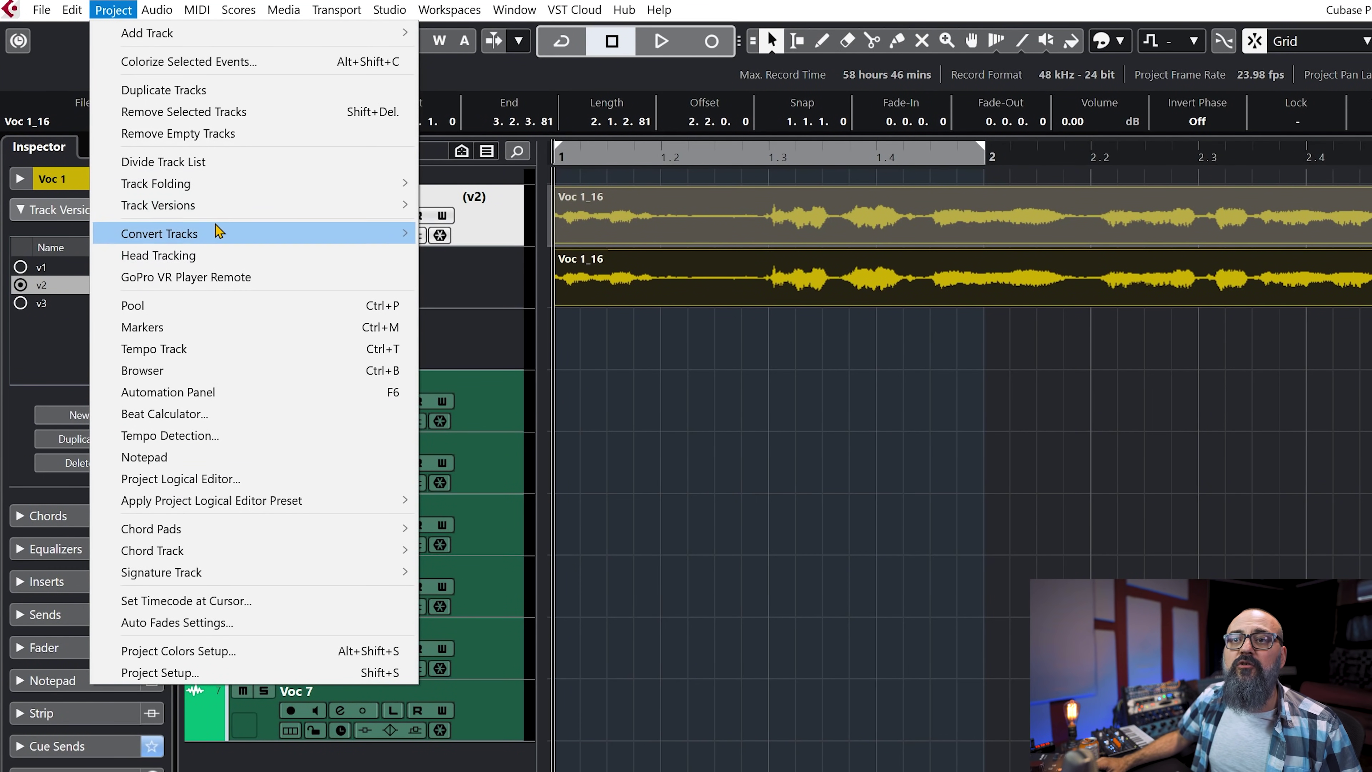
mouse_move(219, 208)
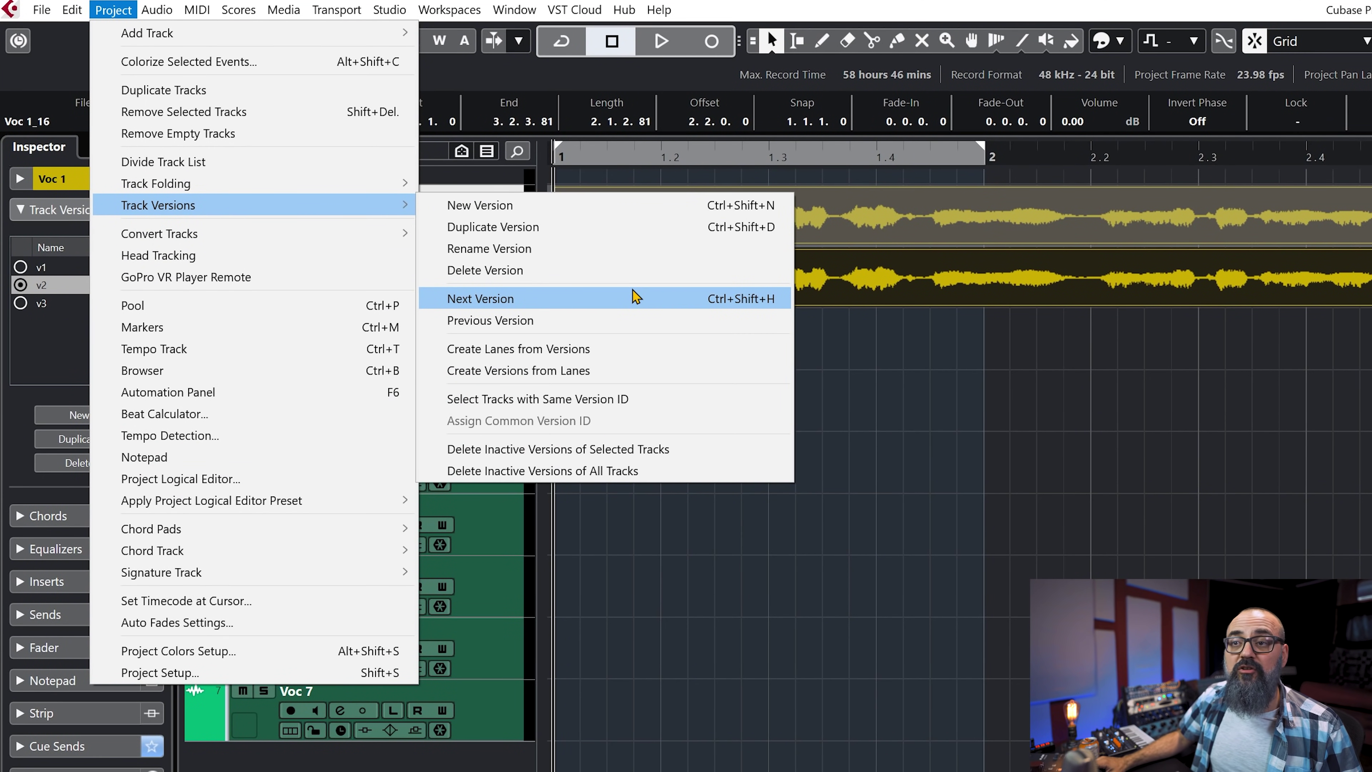
click(594, 348)
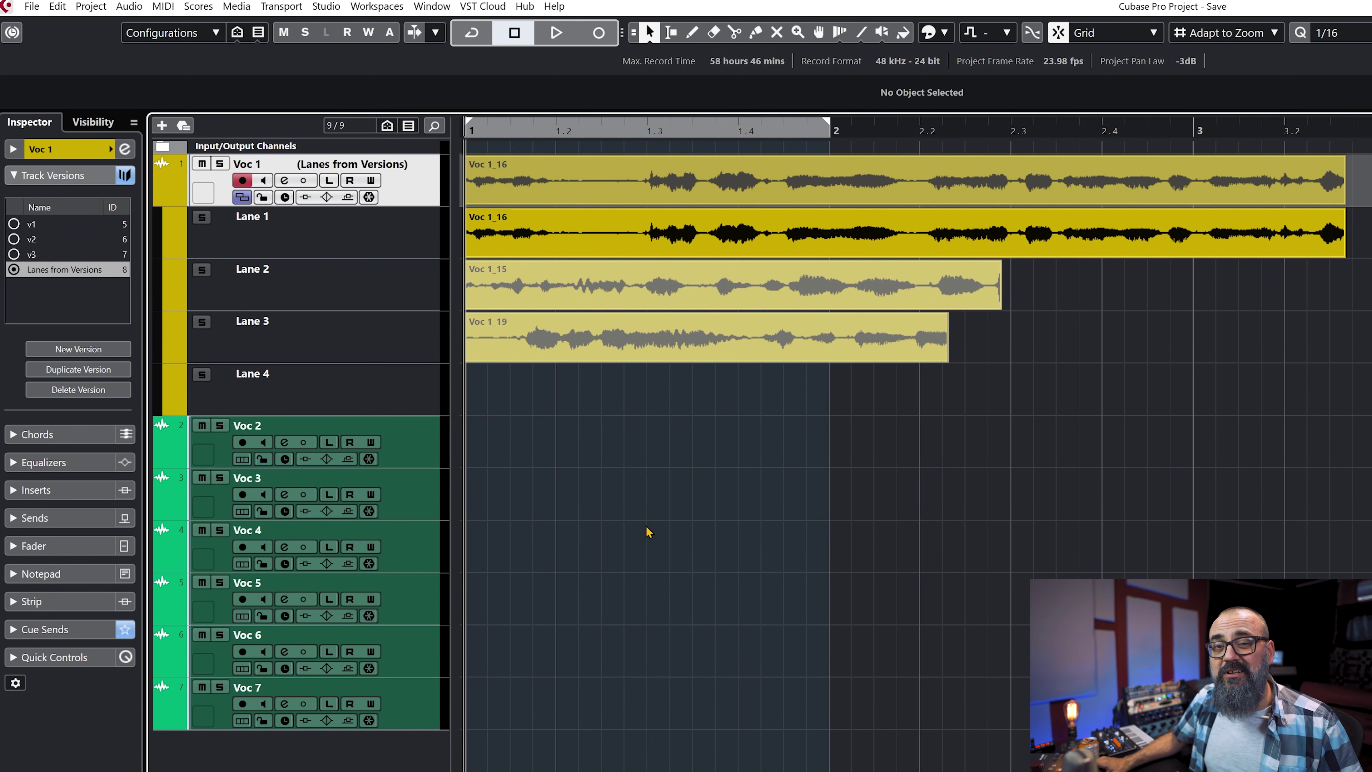
- Delete the events in all Voc 1 lanes and cycle-record three new takes over bar 1
drag(1103, 374, 573, 150)
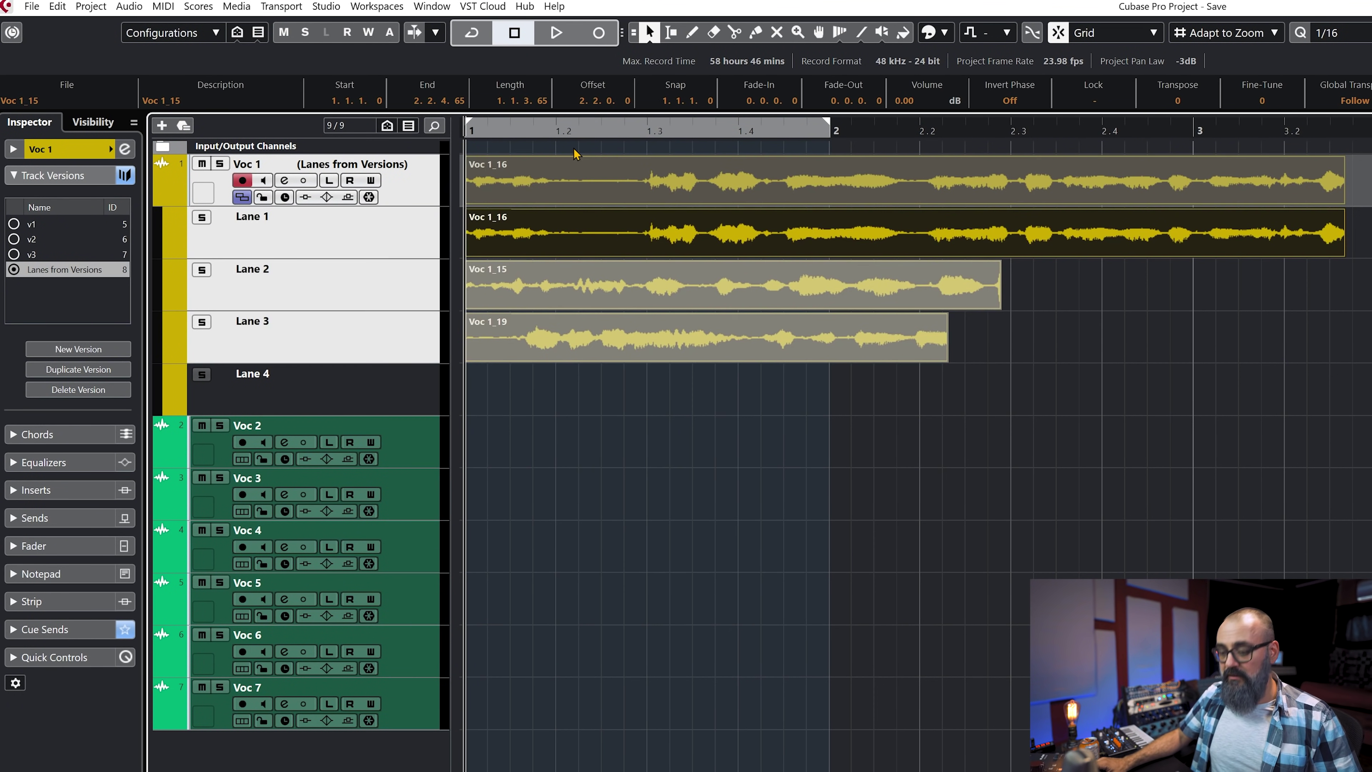
key(Delete)
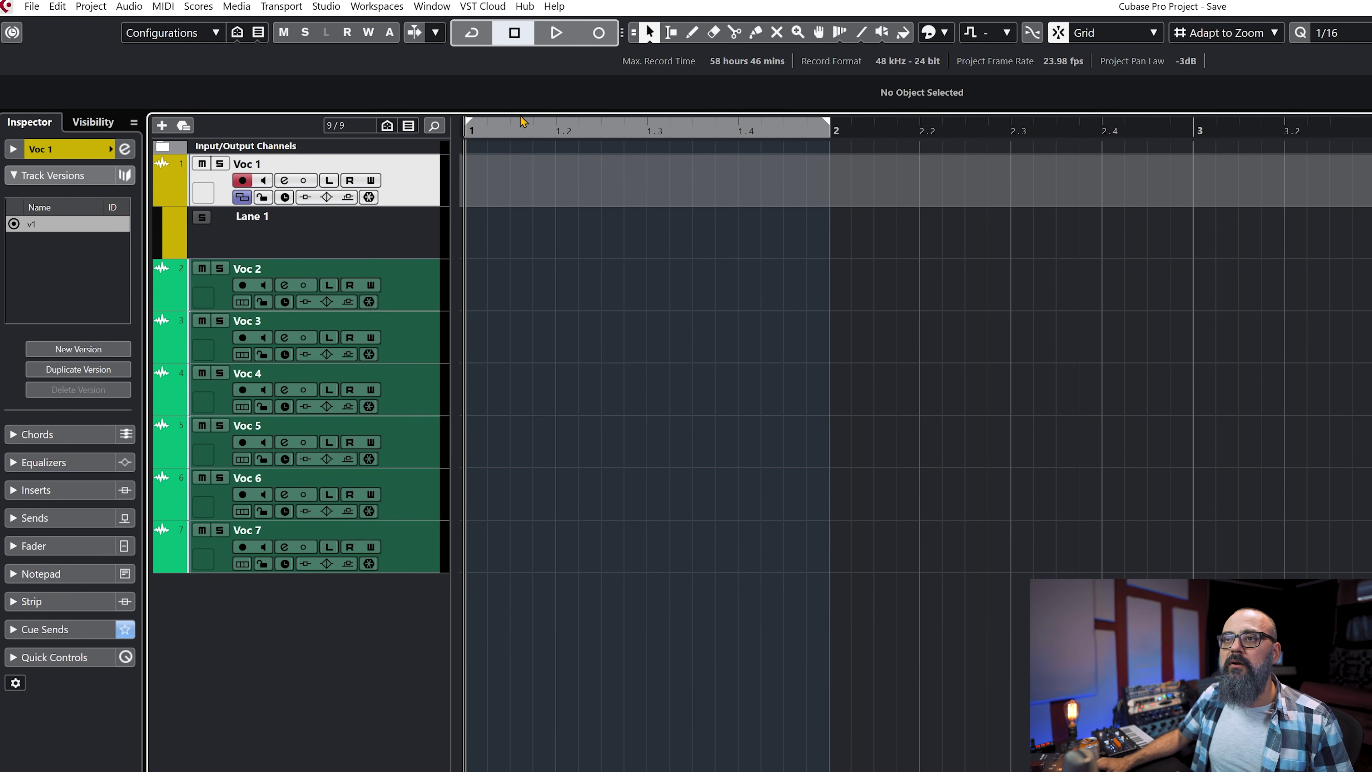
click(519, 127)
key(KP_Multiply)
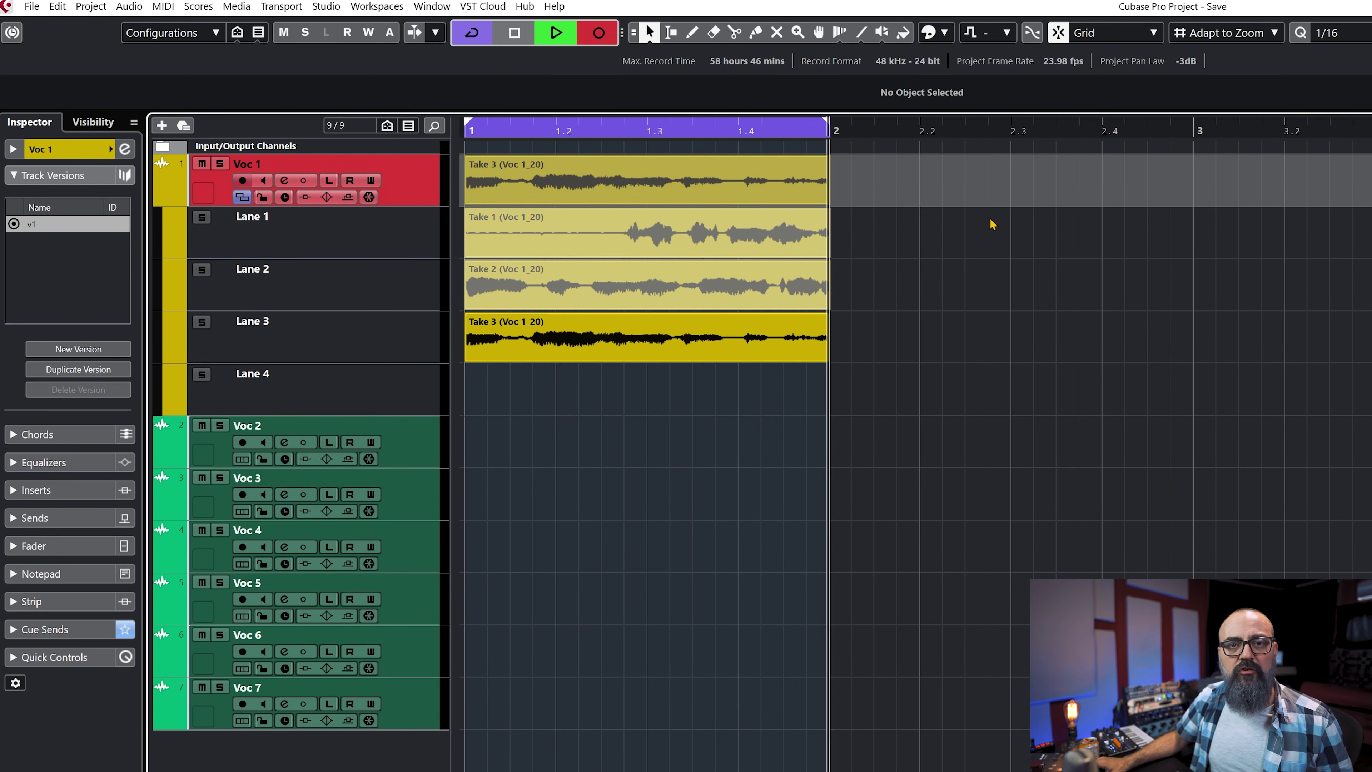
key(space)
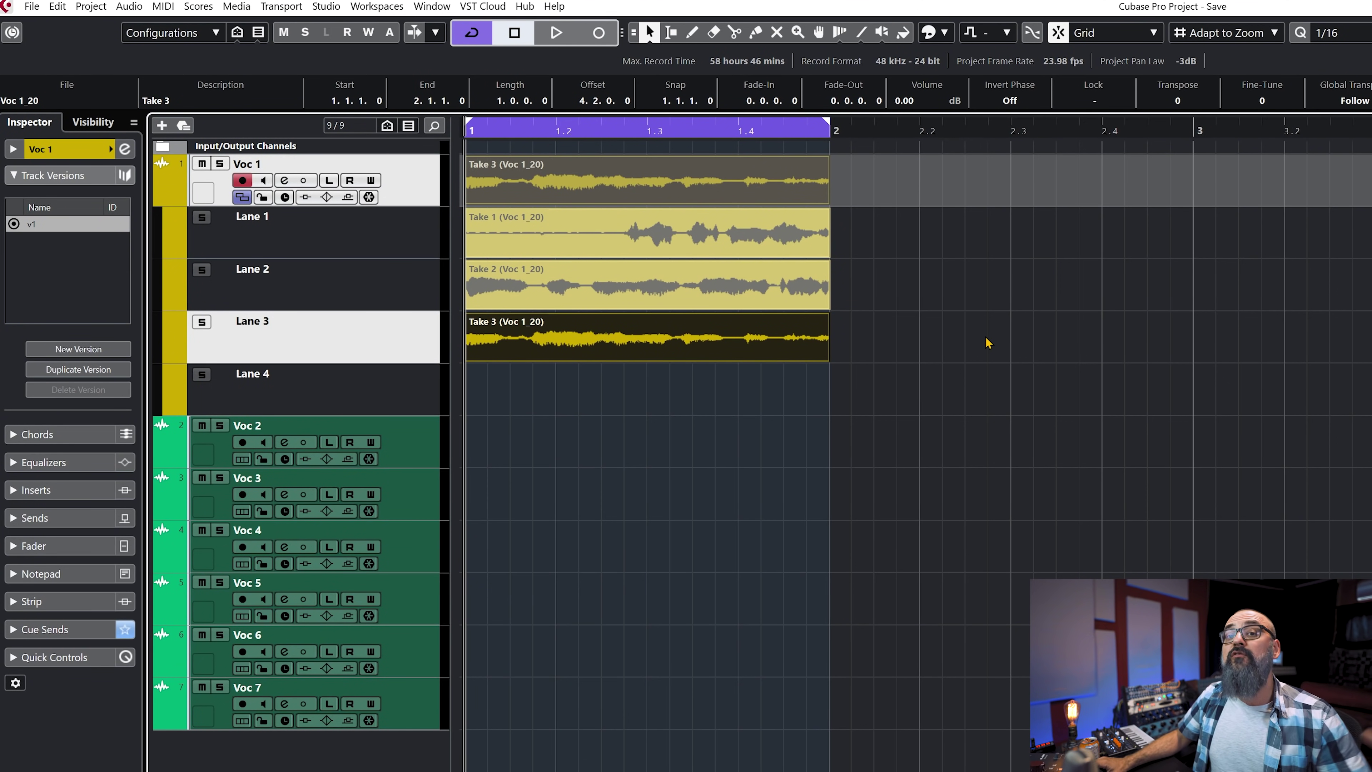
- Create track versions from the recorded lanes of the Voc 1 track
click(400, 195)
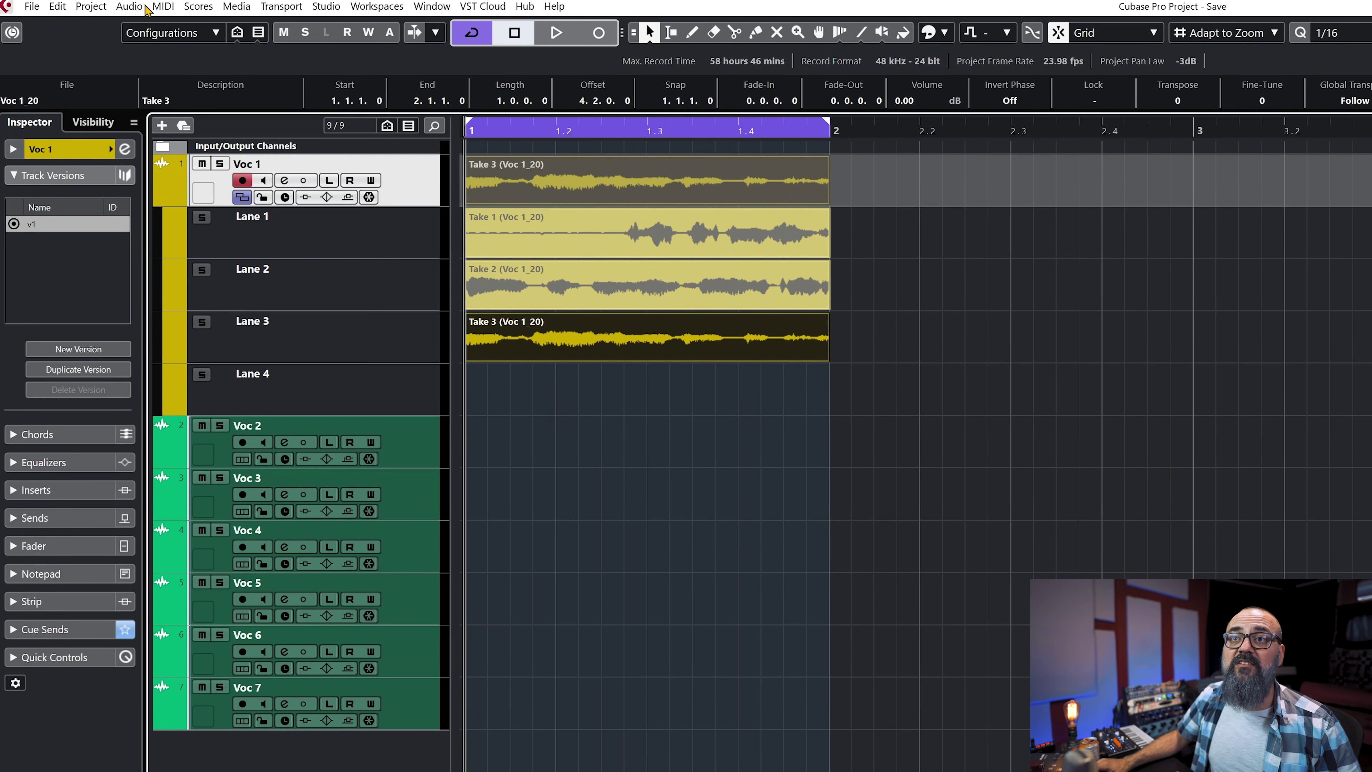
click(92, 7)
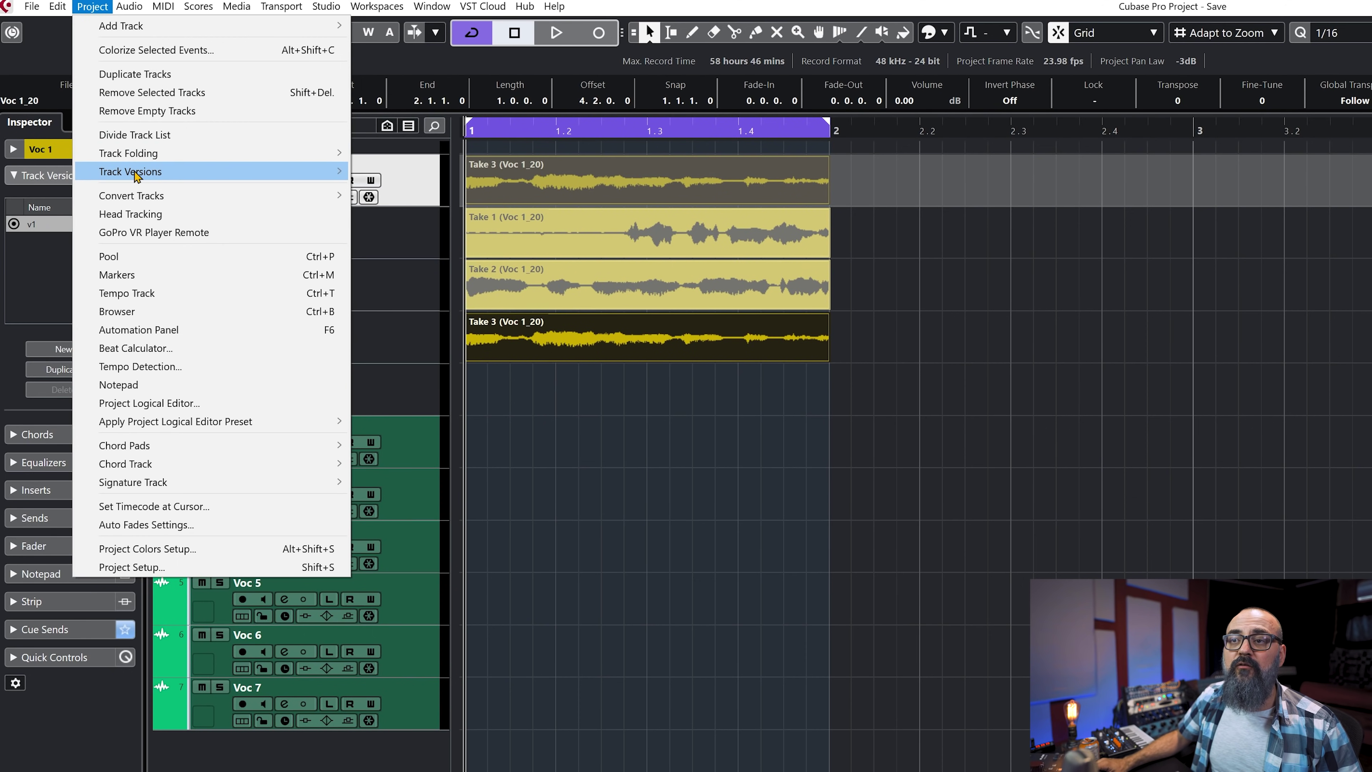
mouse_move(211, 170)
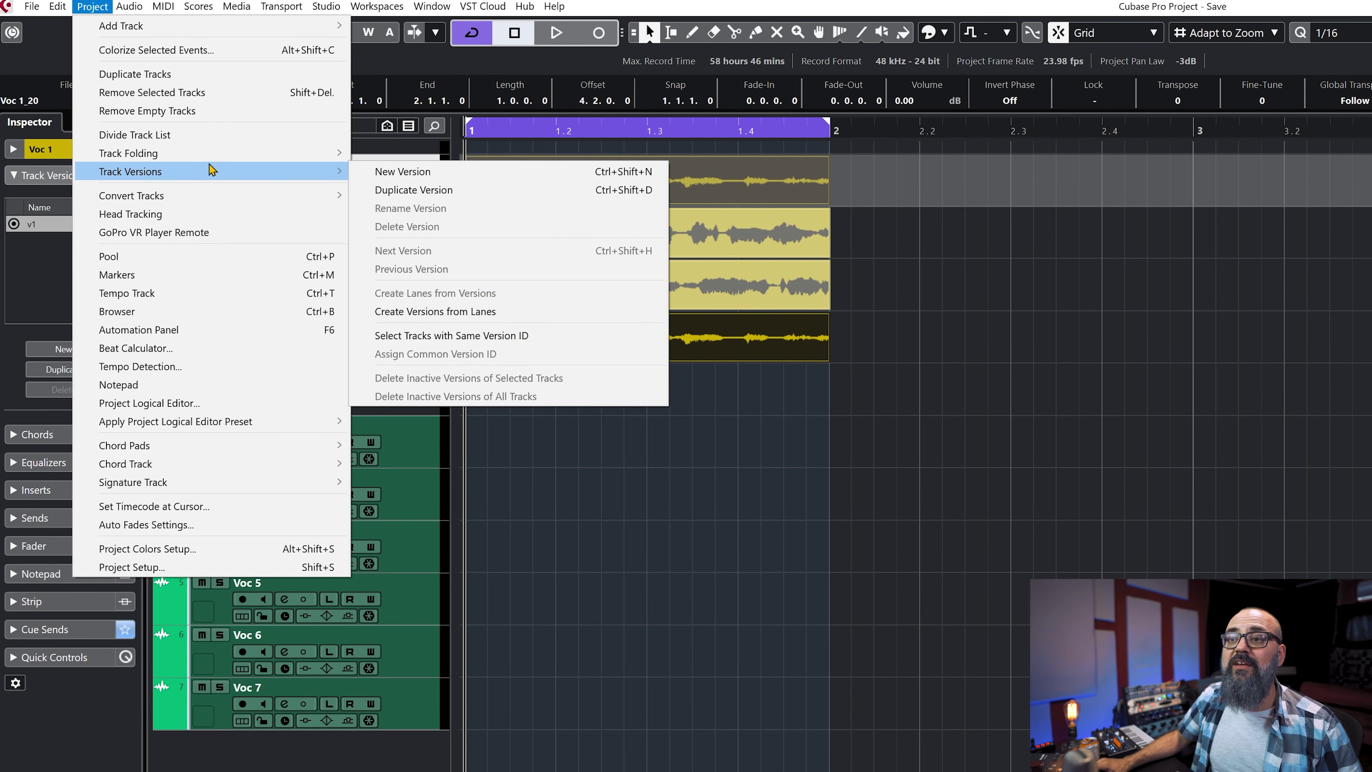
click(451, 312)
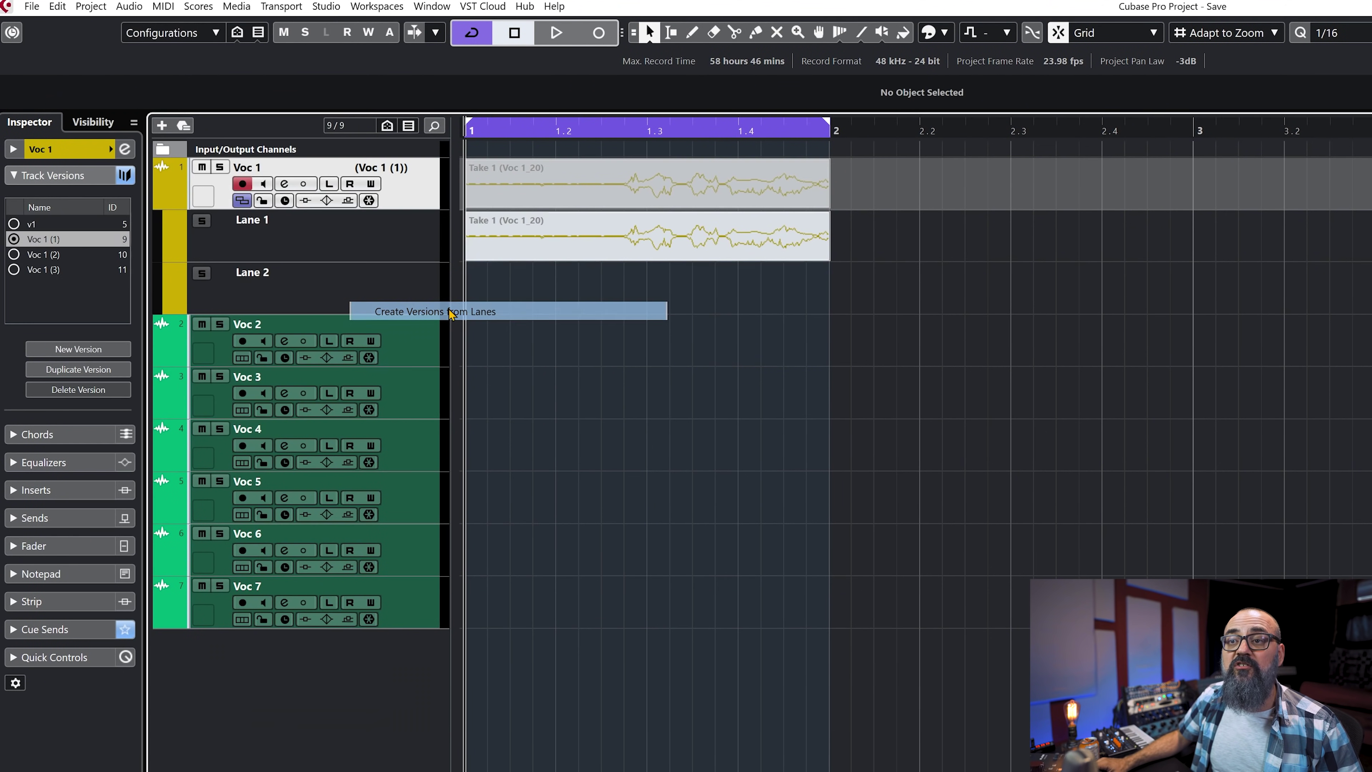
- Switch between track versions Voc 1 (1), Voc 1 (2) and Voc 1 (3) to compare the take in each
click(62, 270)
click(68, 253)
click(69, 239)
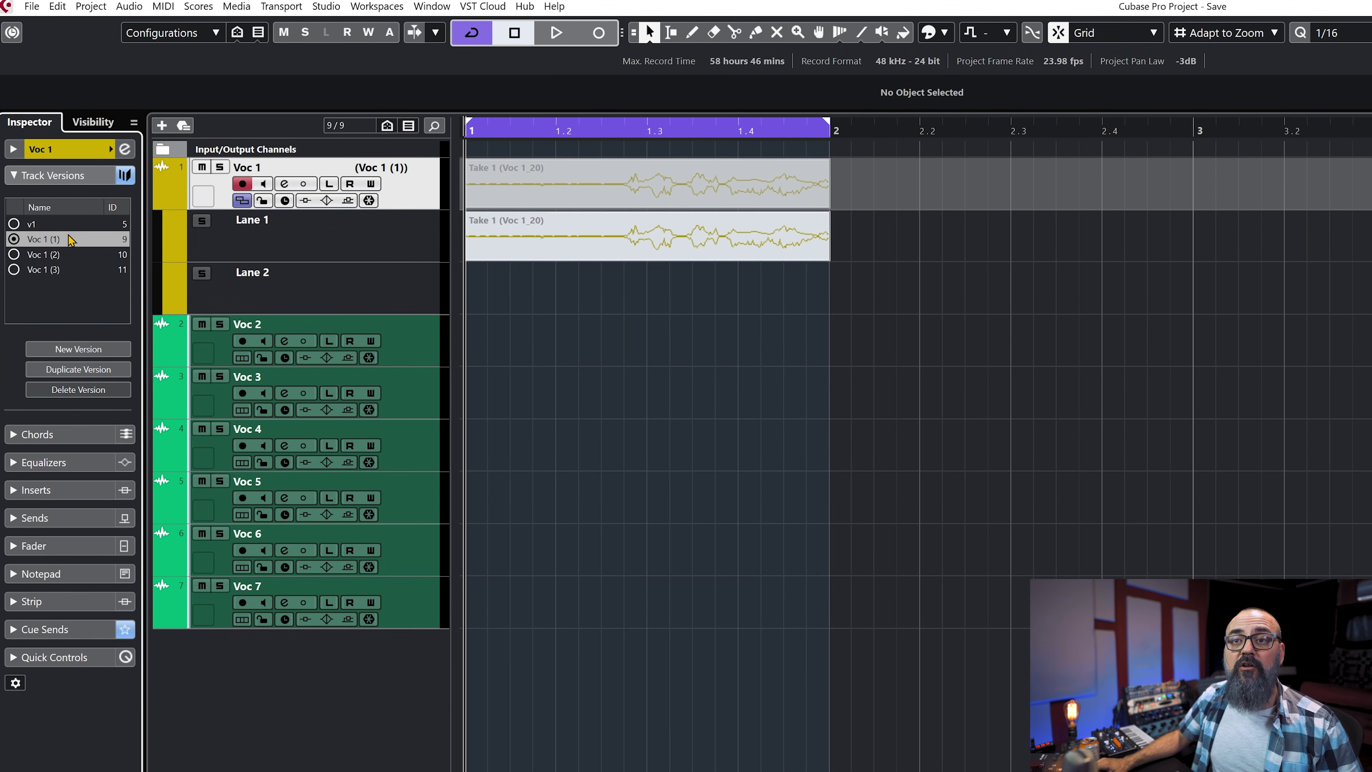
click(69, 270)
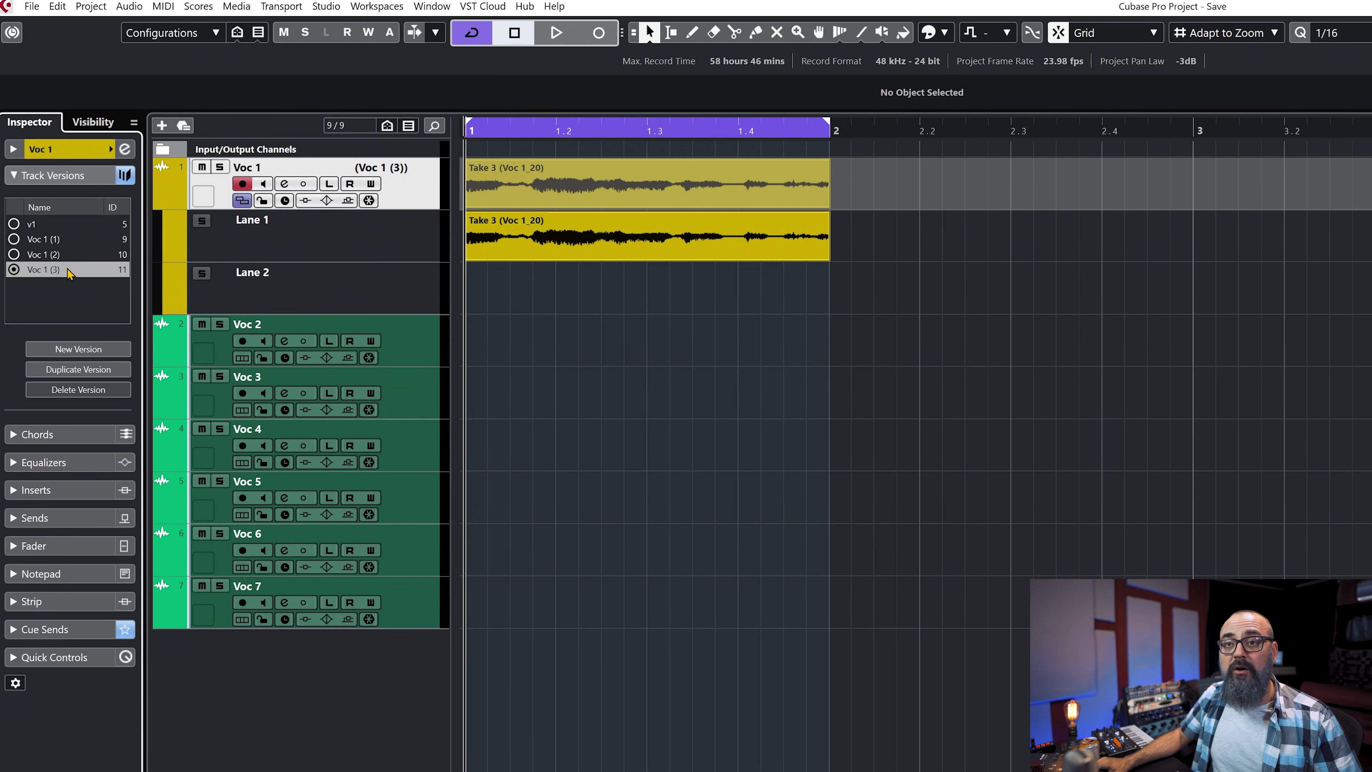
click(68, 259)
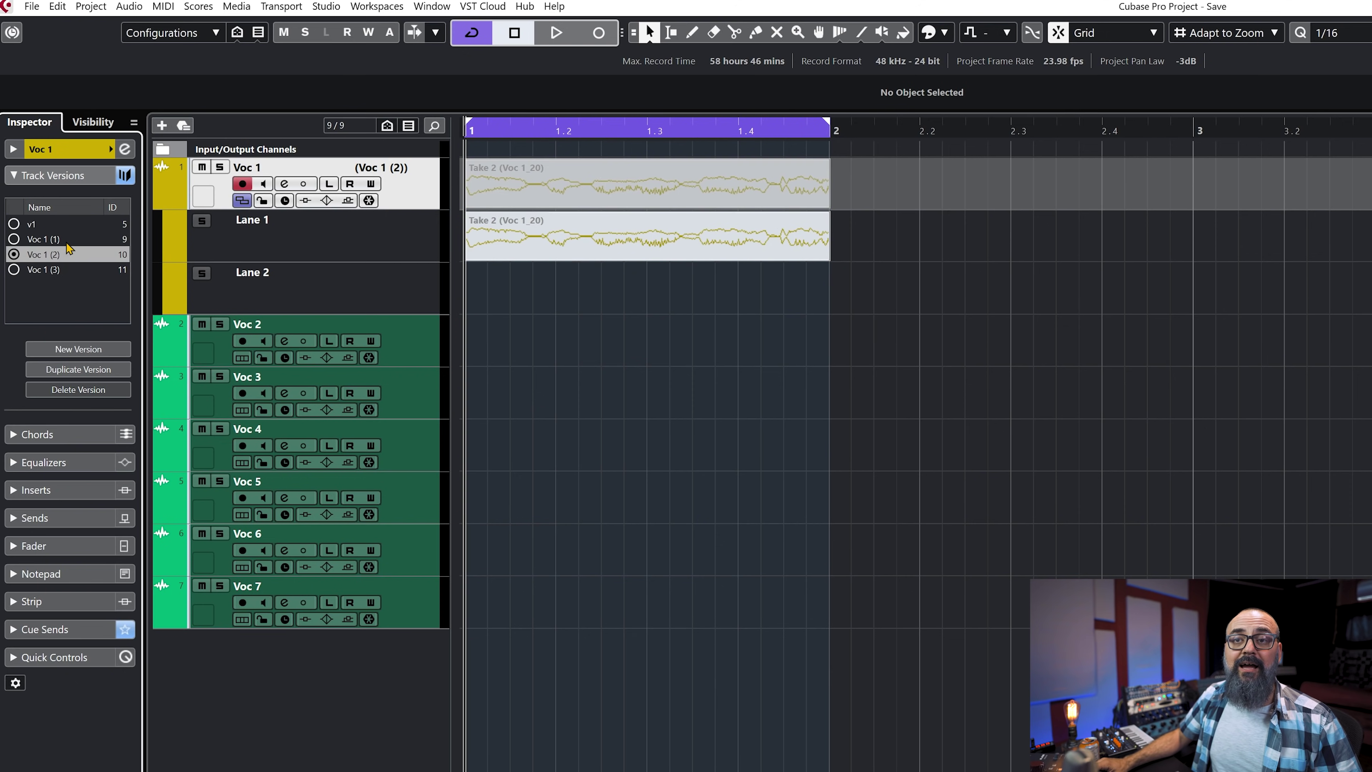
click(69, 272)
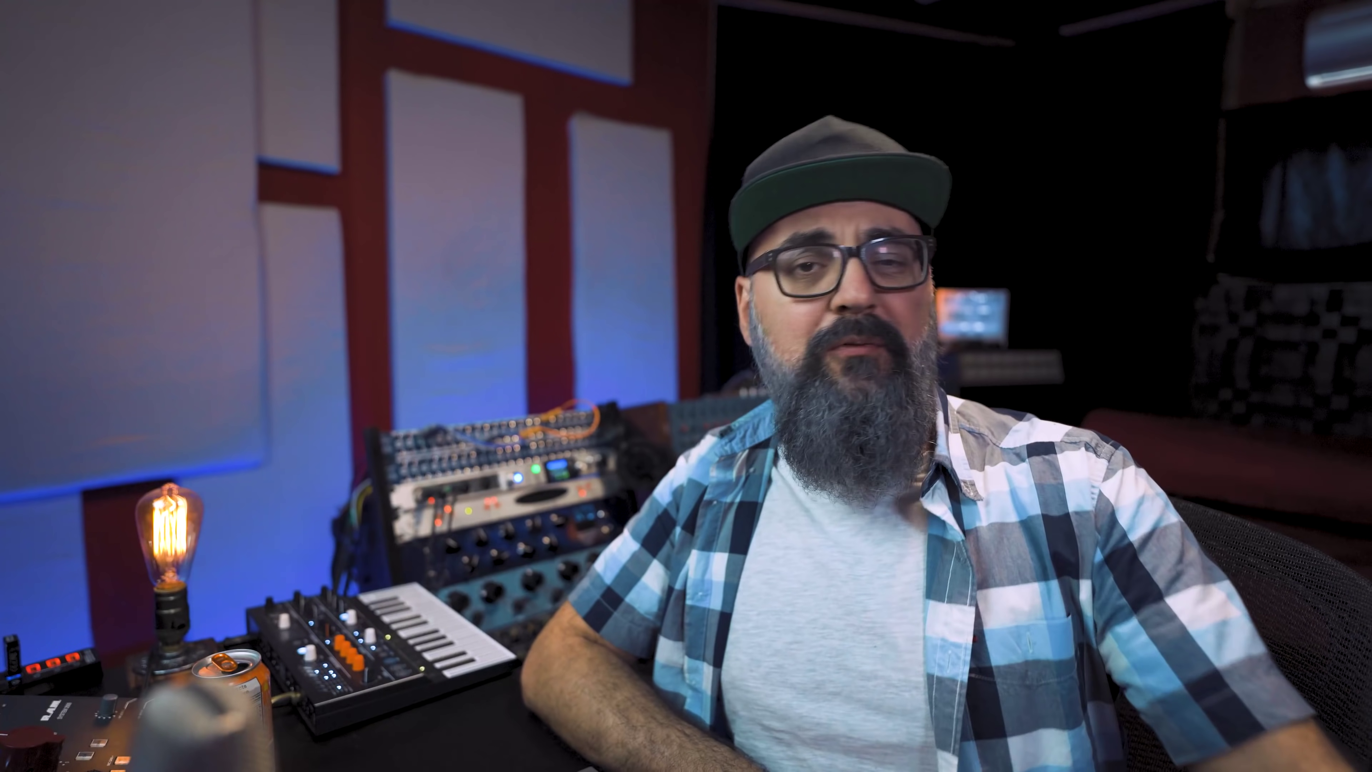
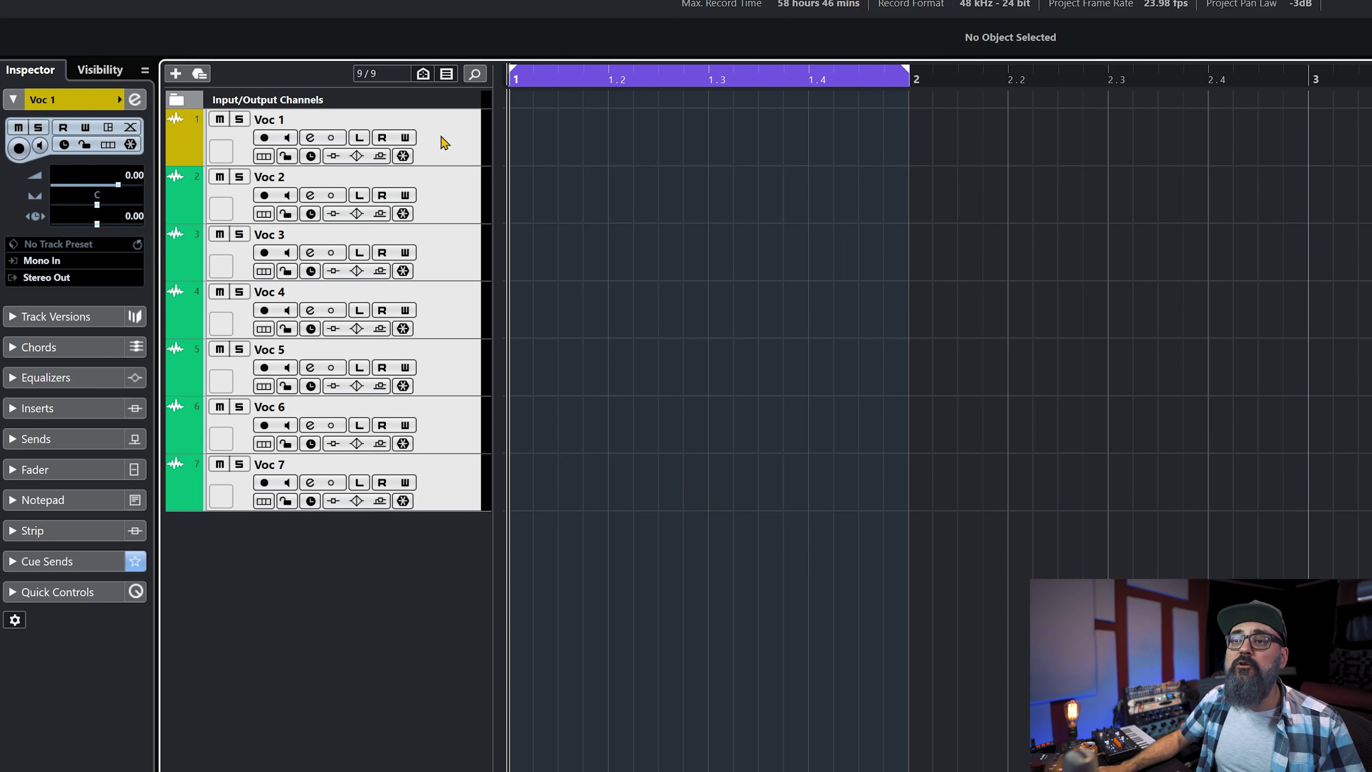
- Move the selected tracks Voc 1 to Voc 7 into a new folder, and collapse and reopen the folder
right_click(443, 141)
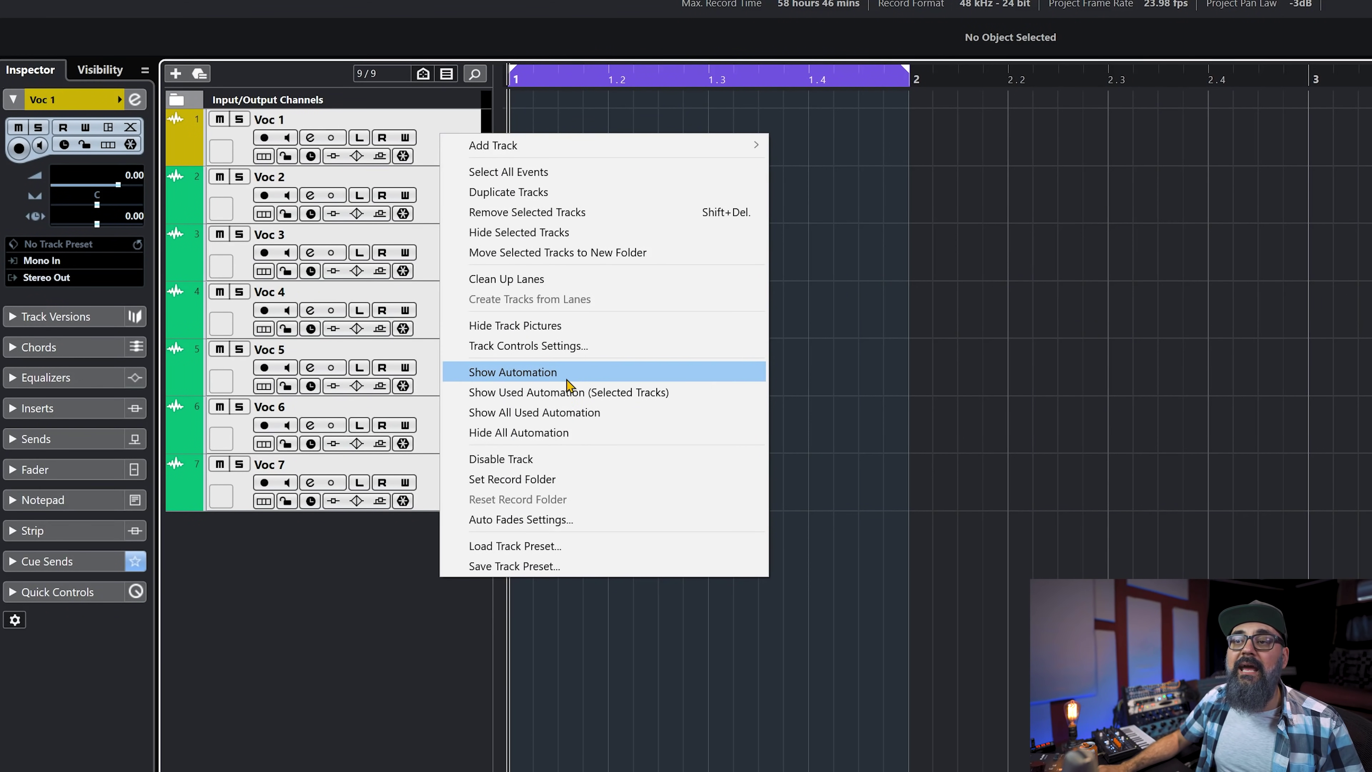
click(544, 258)
click(444, 139)
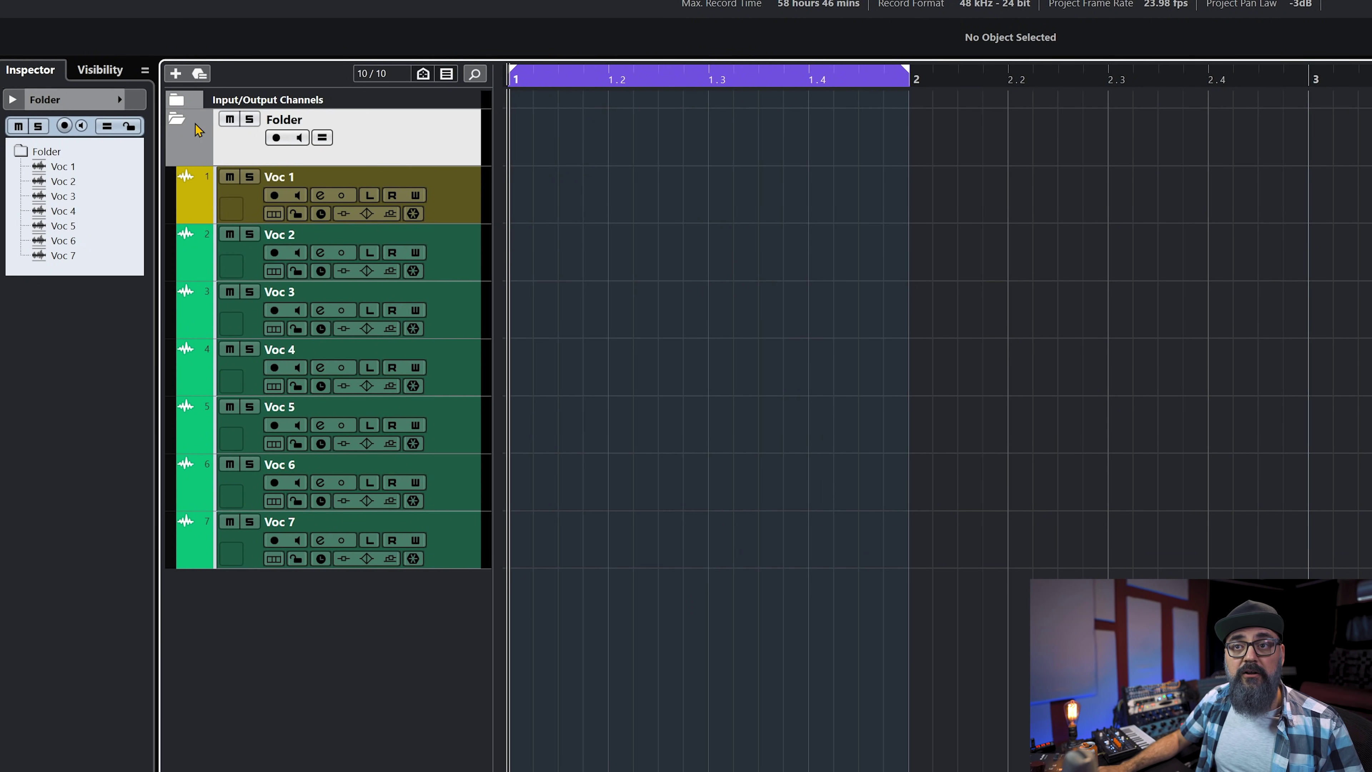
click(177, 119)
click(177, 119)
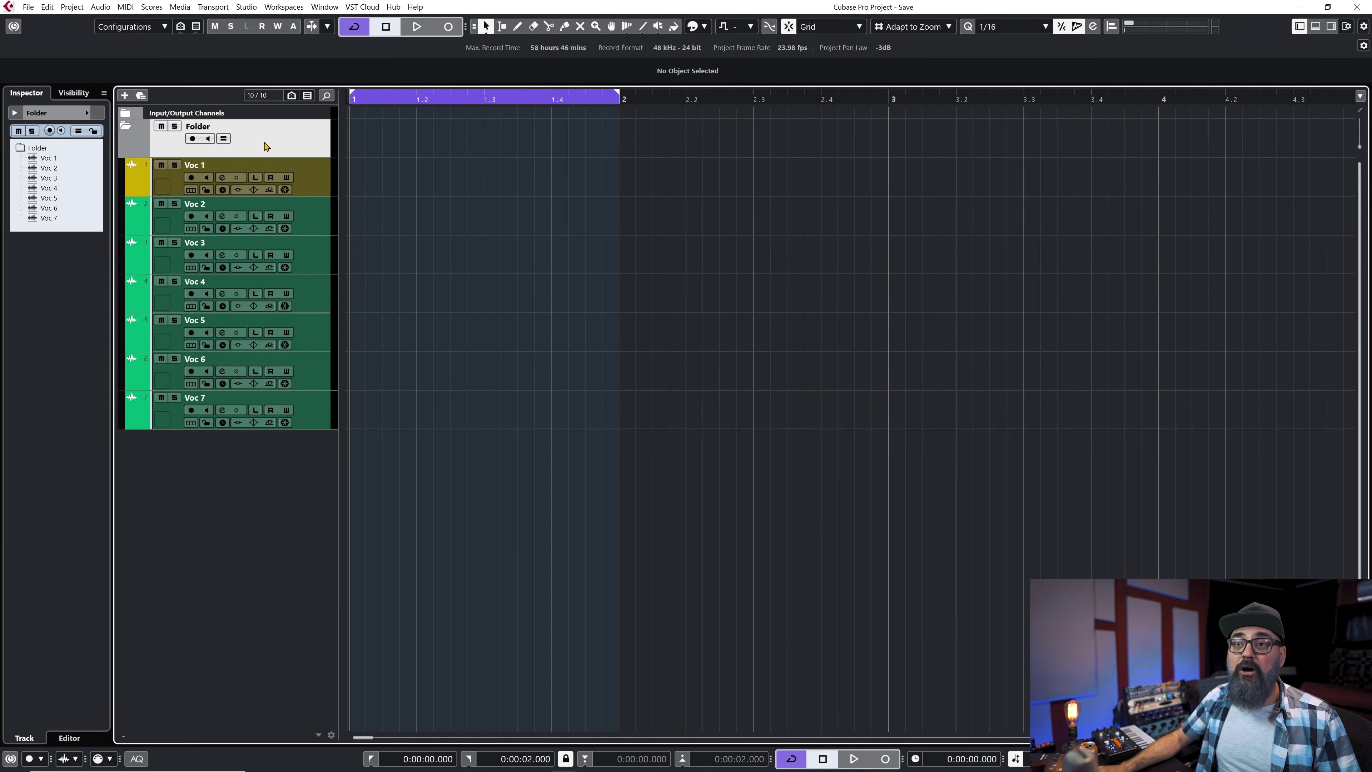
- Record-enable and monitor all seven vocal tracks through their folder, and cycle-record several takes over bar 1 on them
click(192, 139)
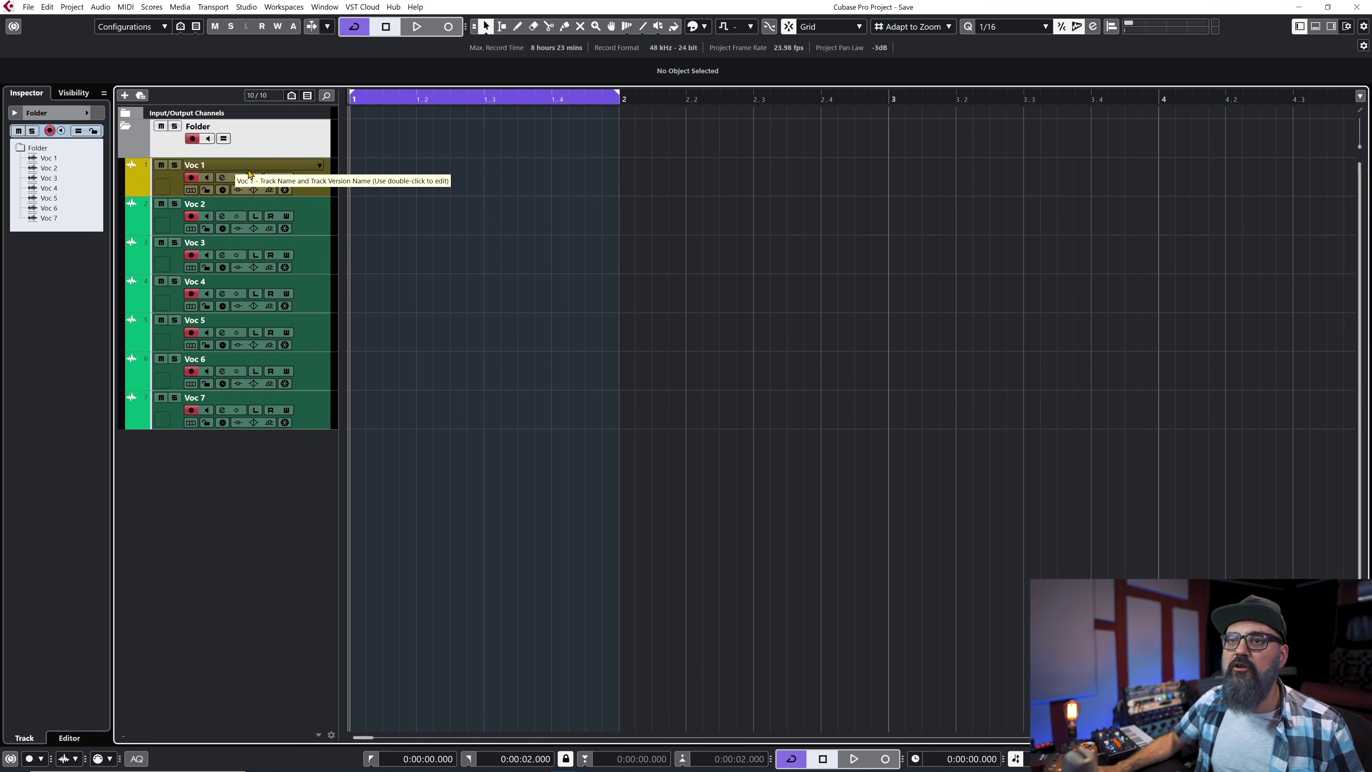
click(208, 139)
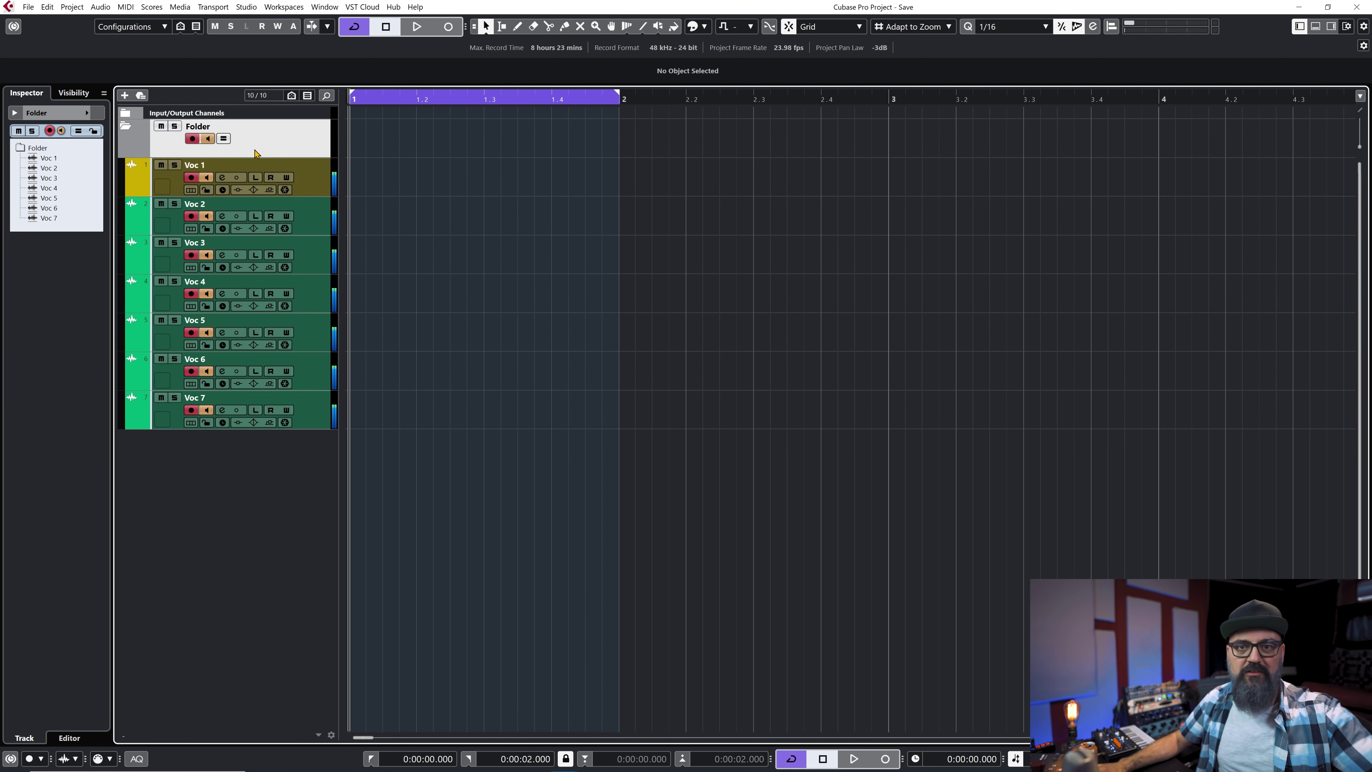
key(KP_Multiply)
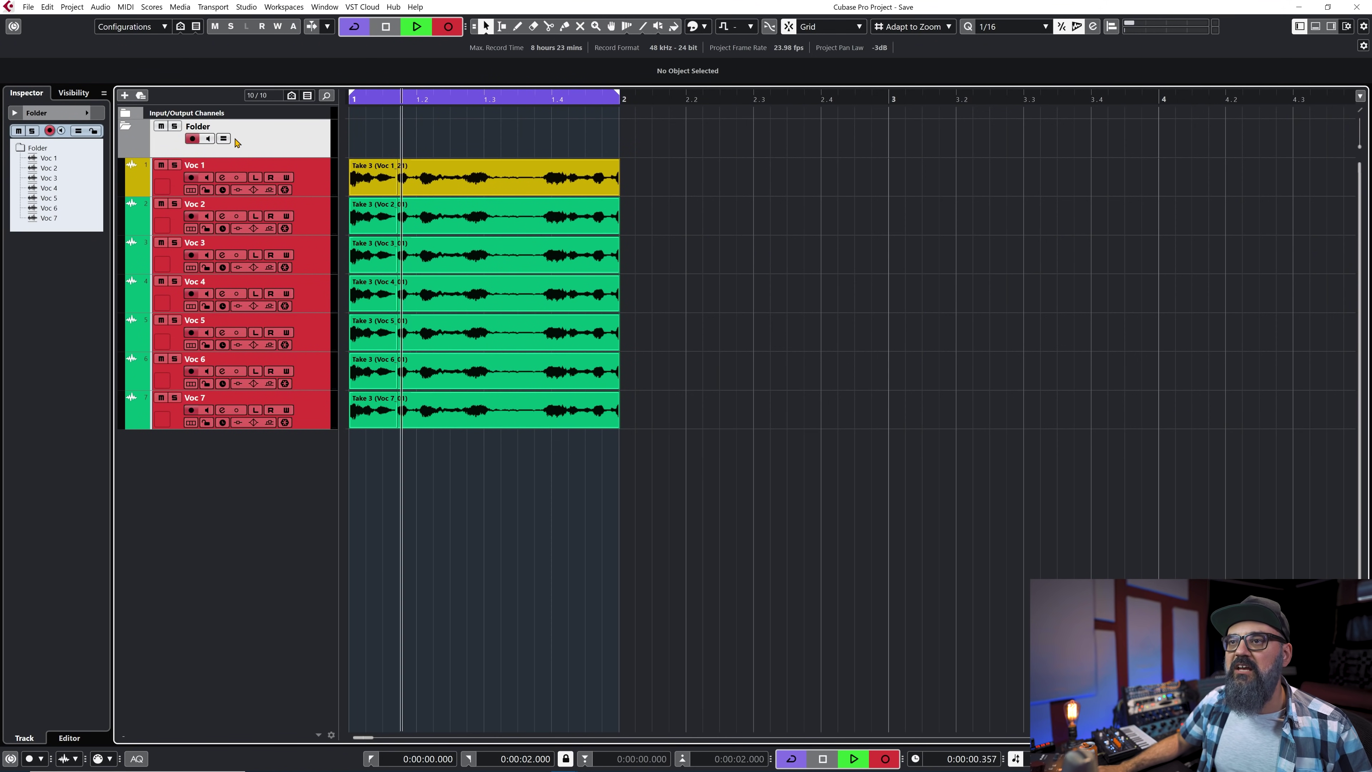
key(space)
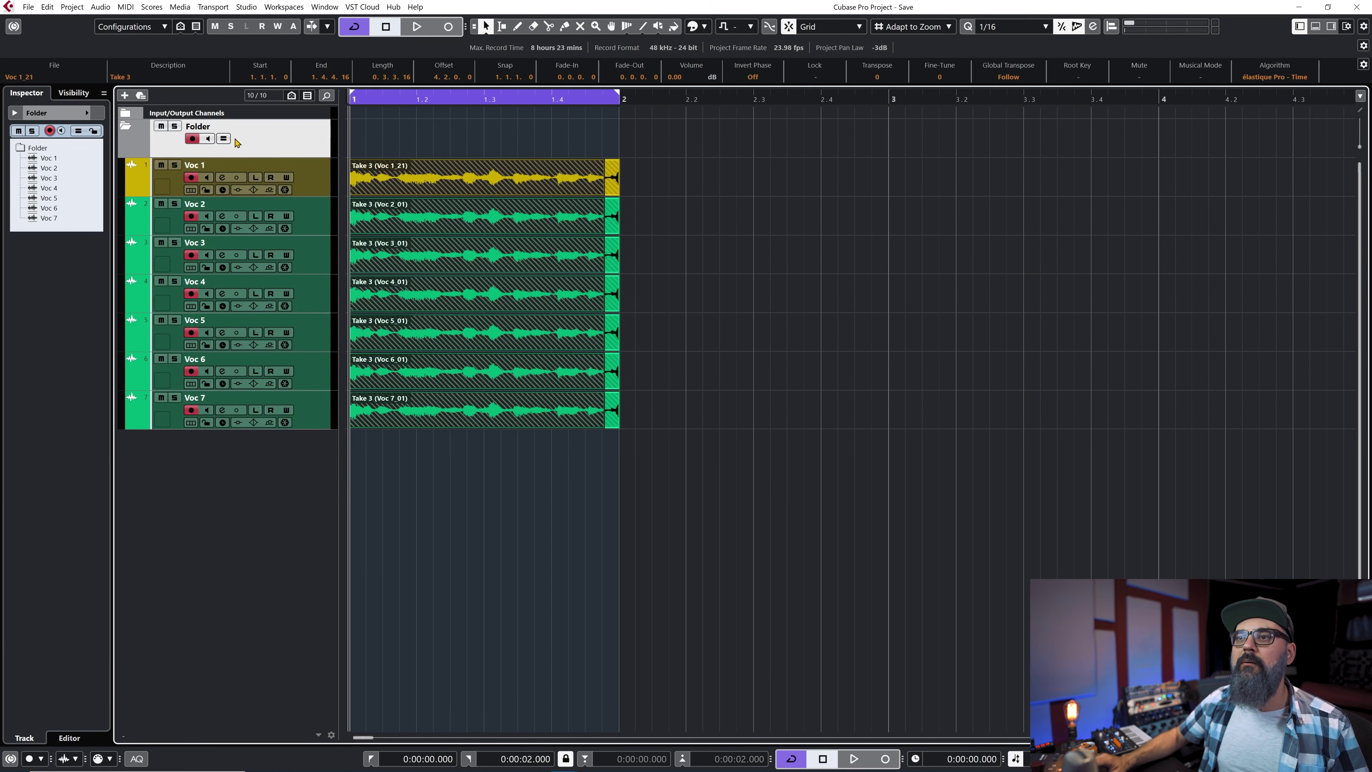
- Show the lanes of the Voc 1 track and turn on Group Editing for the folder
click(313, 189)
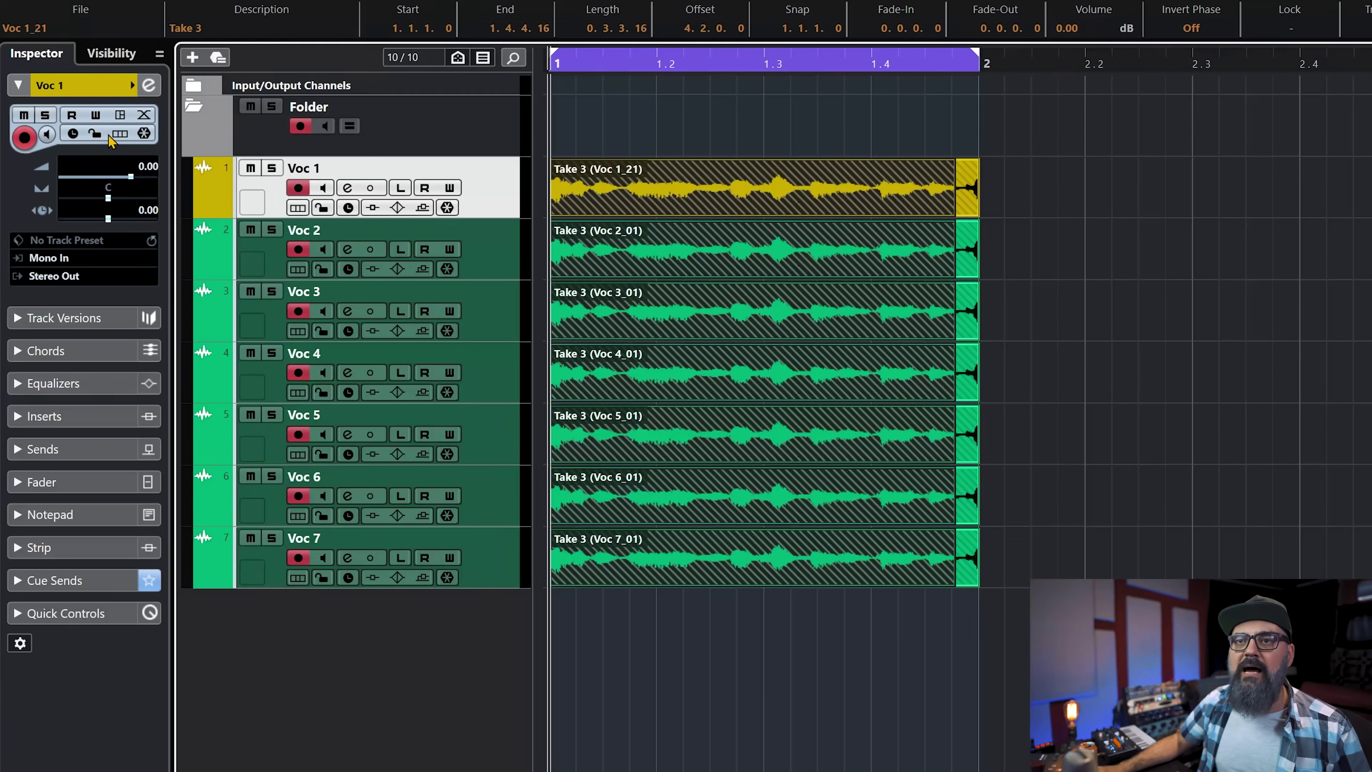
click(78, 143)
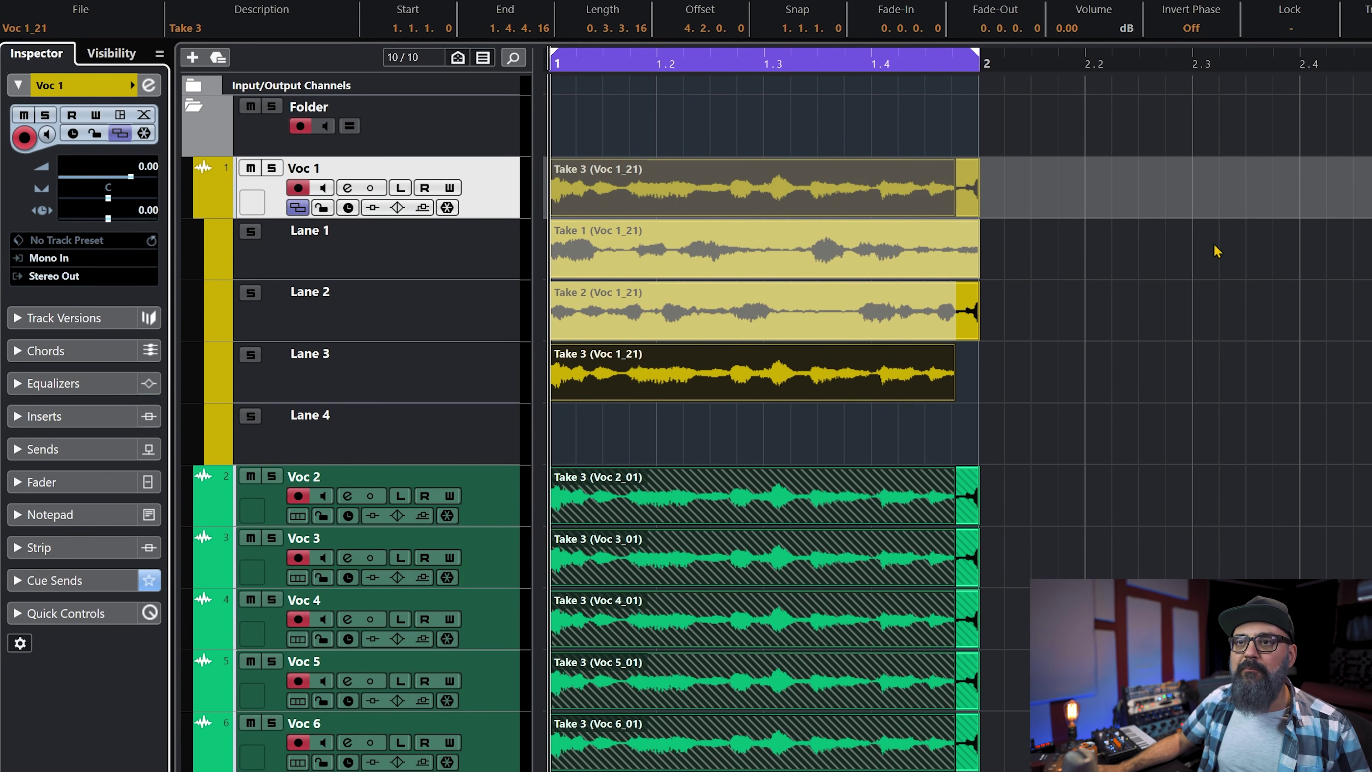
click(378, 138)
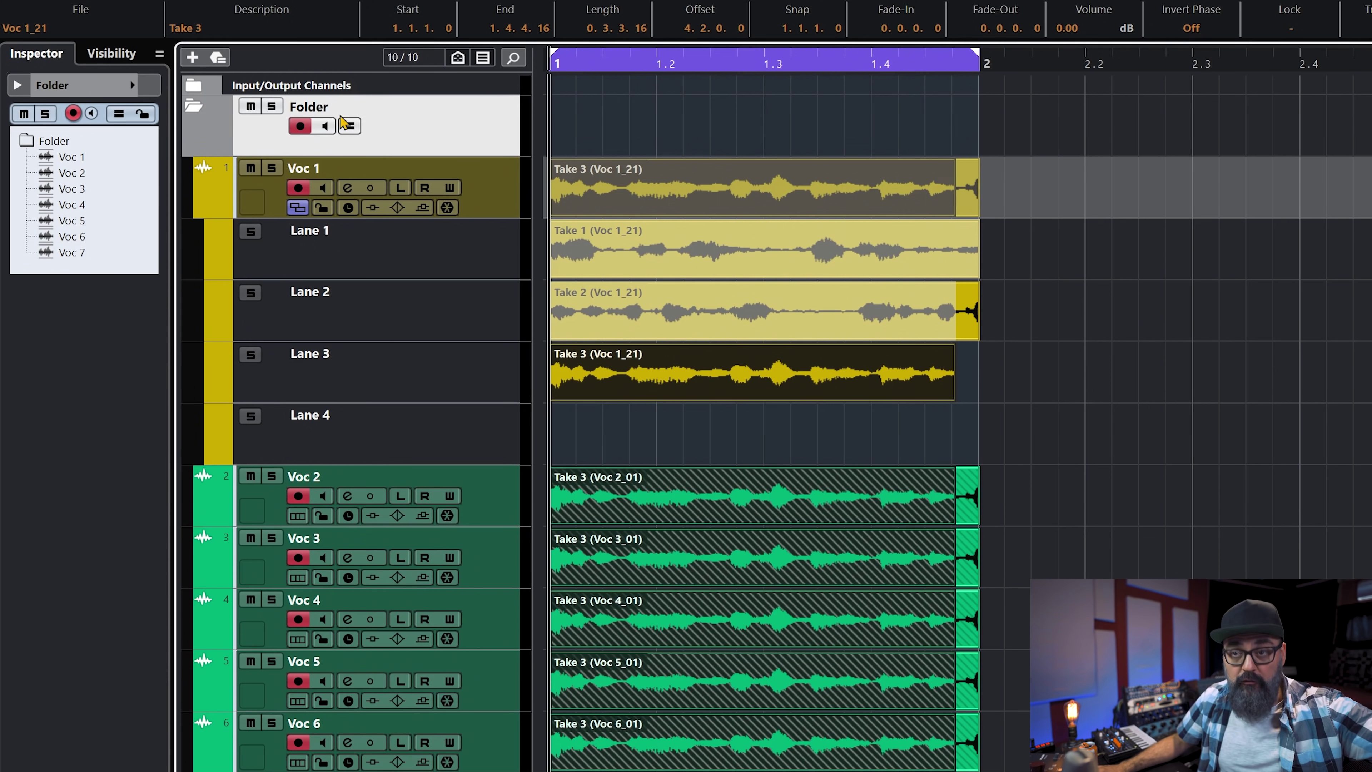
click(350, 127)
- Switch between the takes in the Voc 1 lanes so the grouped vocal tracks follow the chosen take
click(774, 385)
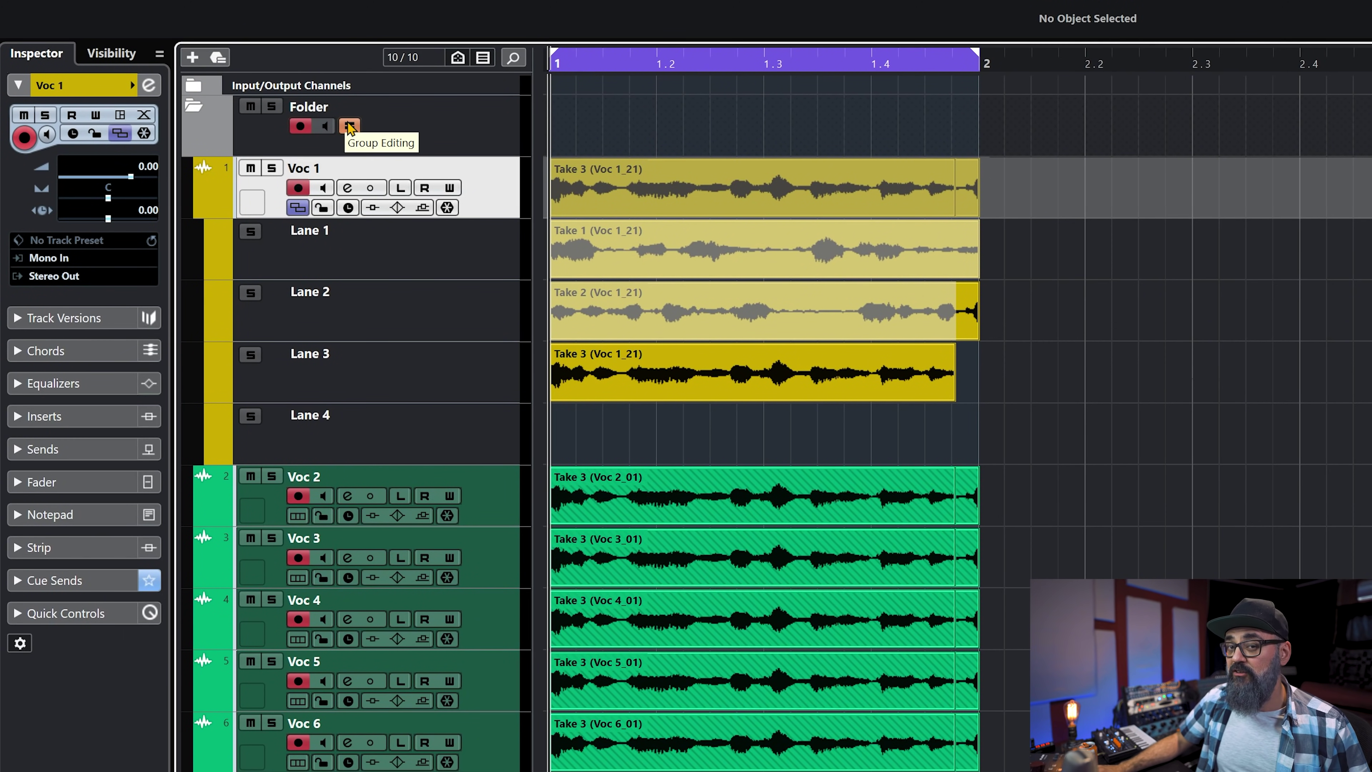
click(739, 313)
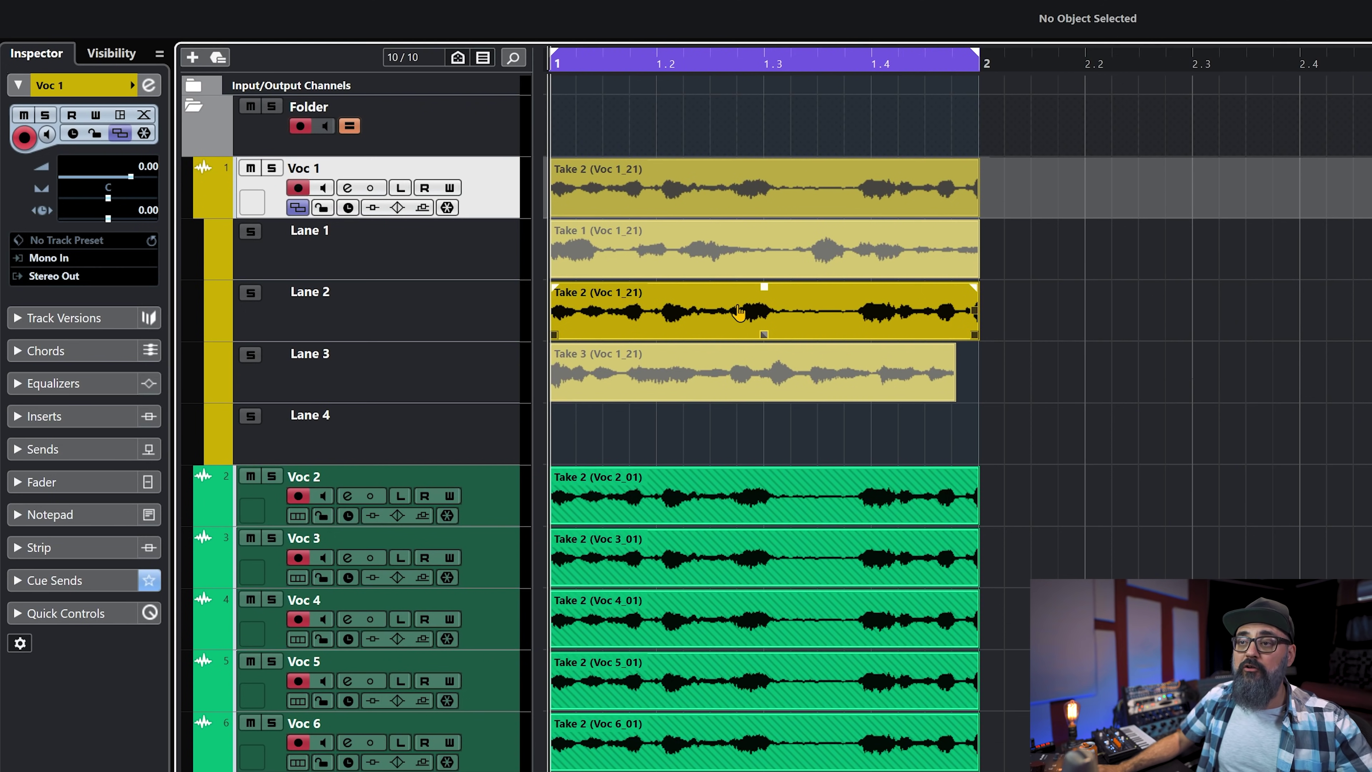
click(727, 260)
click(727, 312)
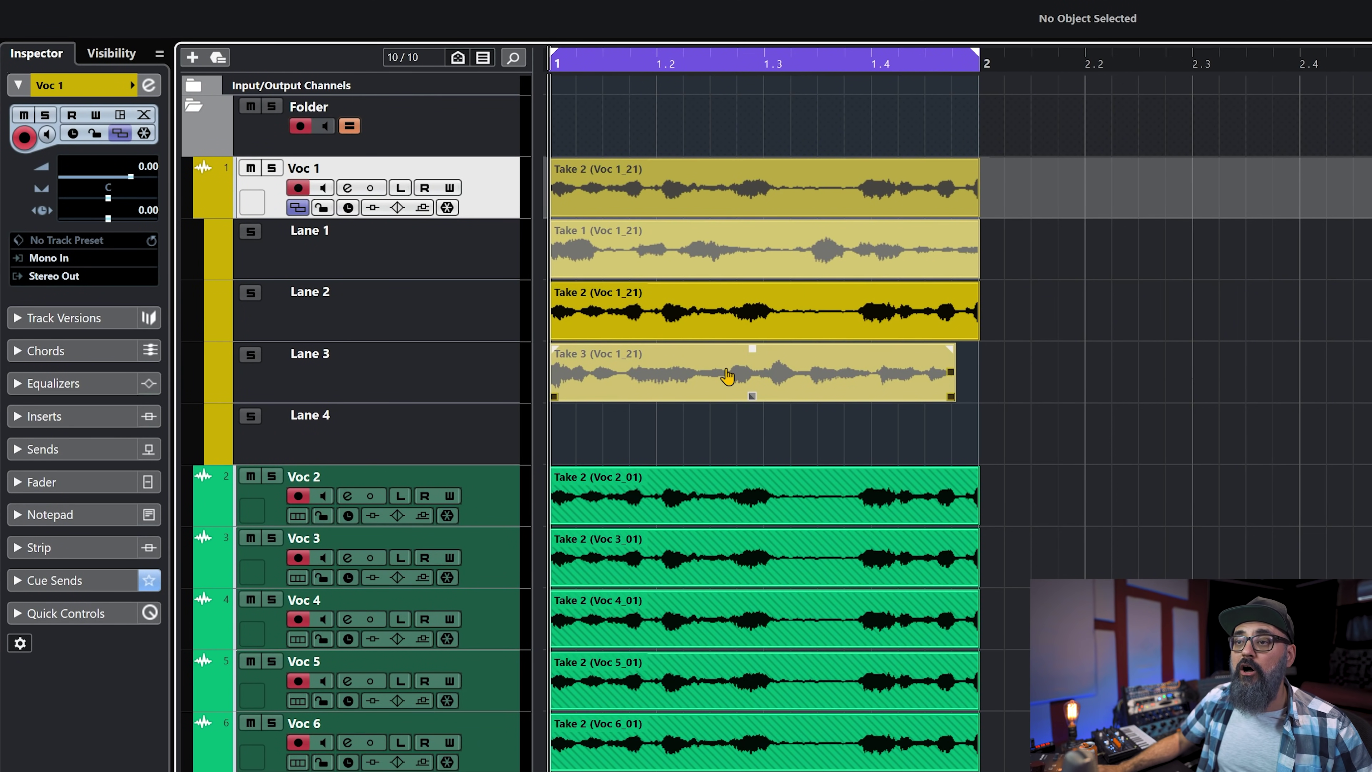
click(727, 373)
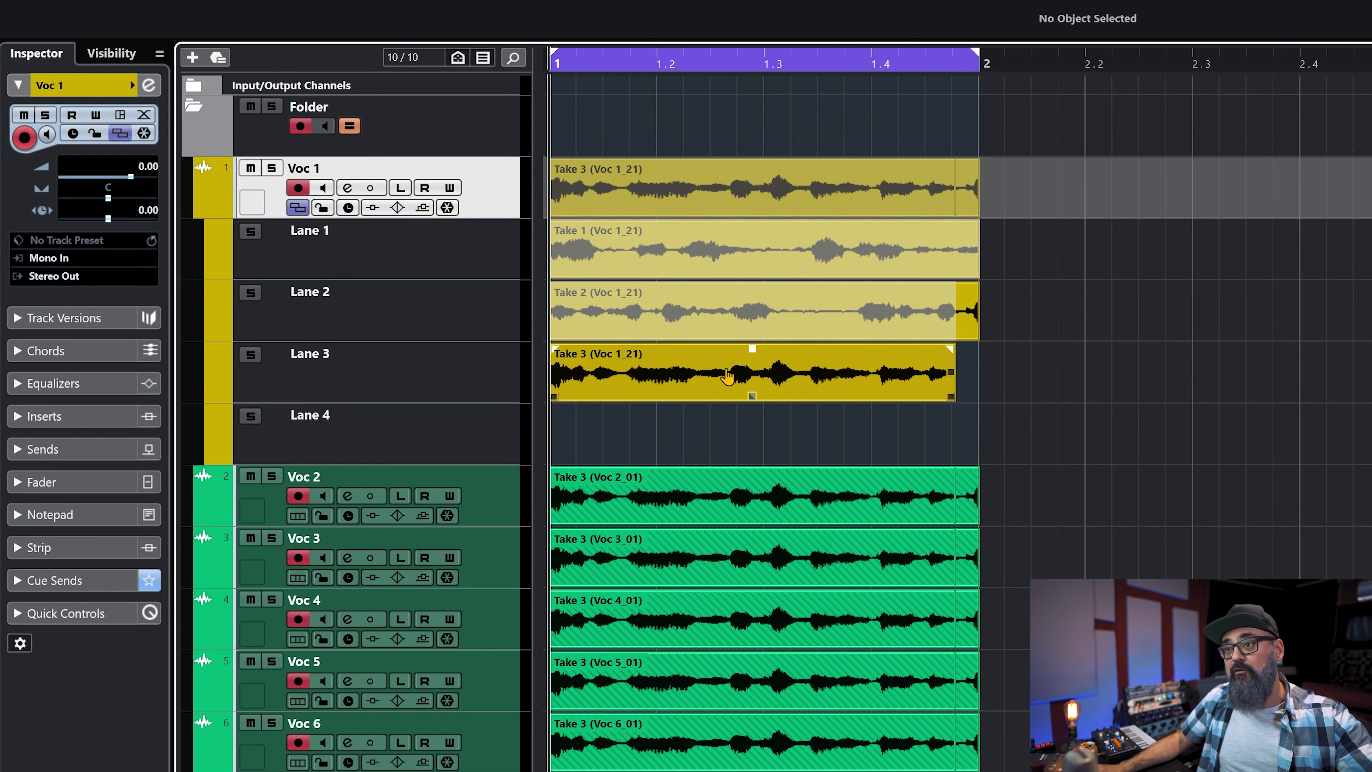
click(706, 318)
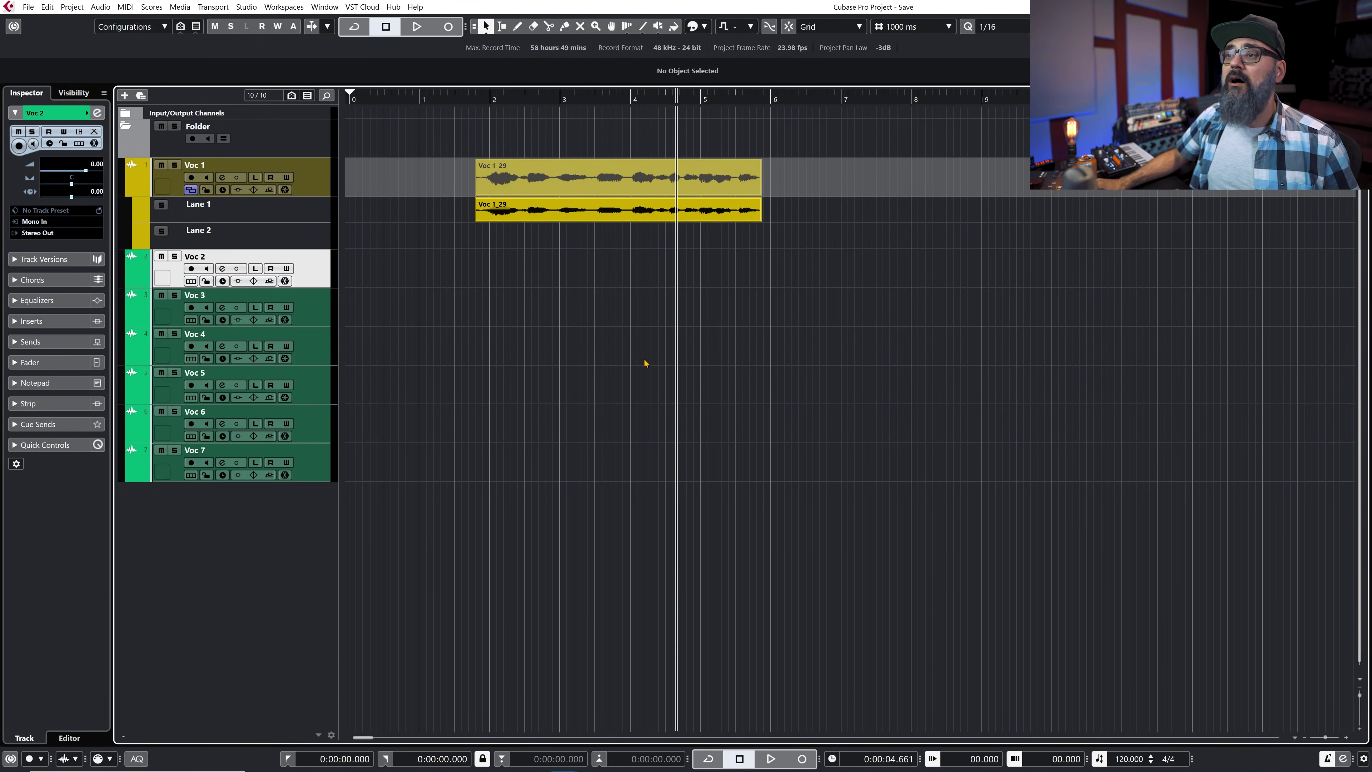
- Play the Voc 1 recording from just before its start, and place the cursor inside the event at about 3.4 s
drag(478, 99, 464, 99)
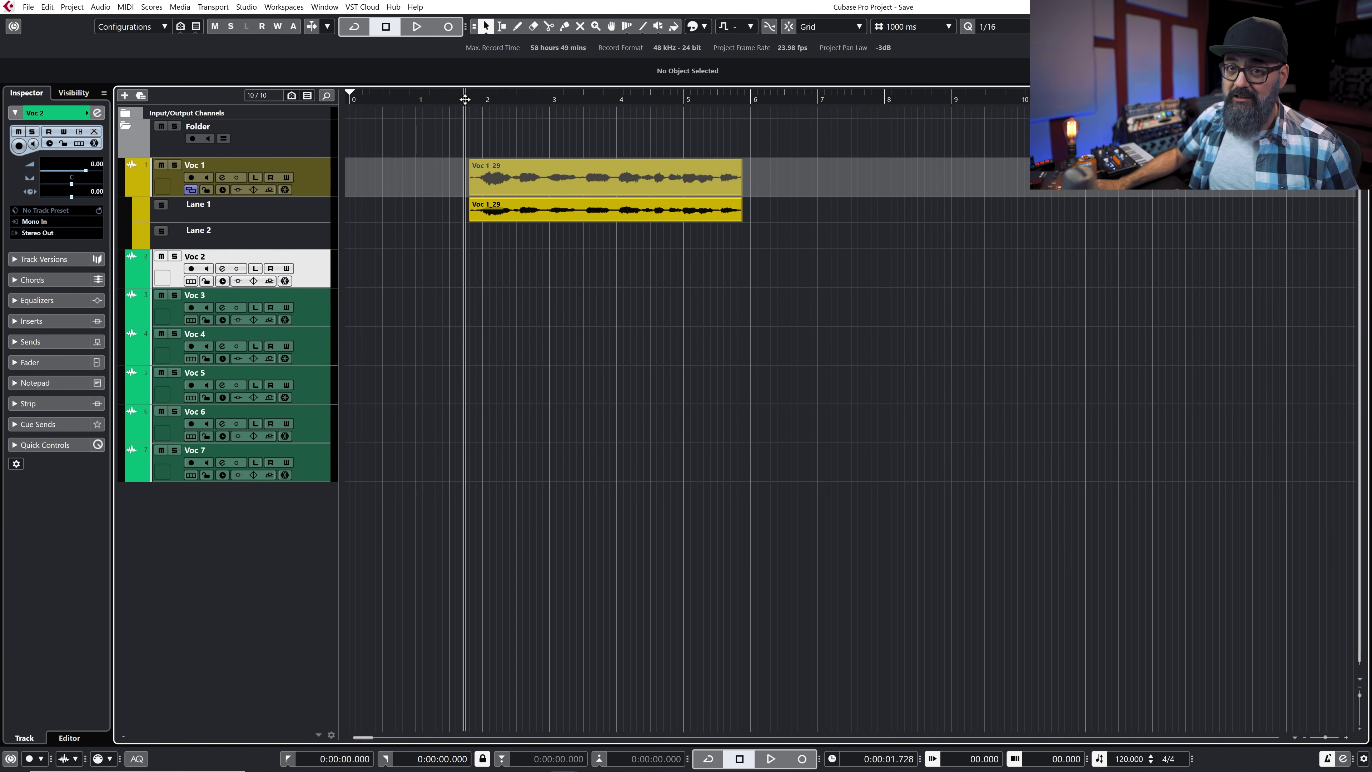
key(space)
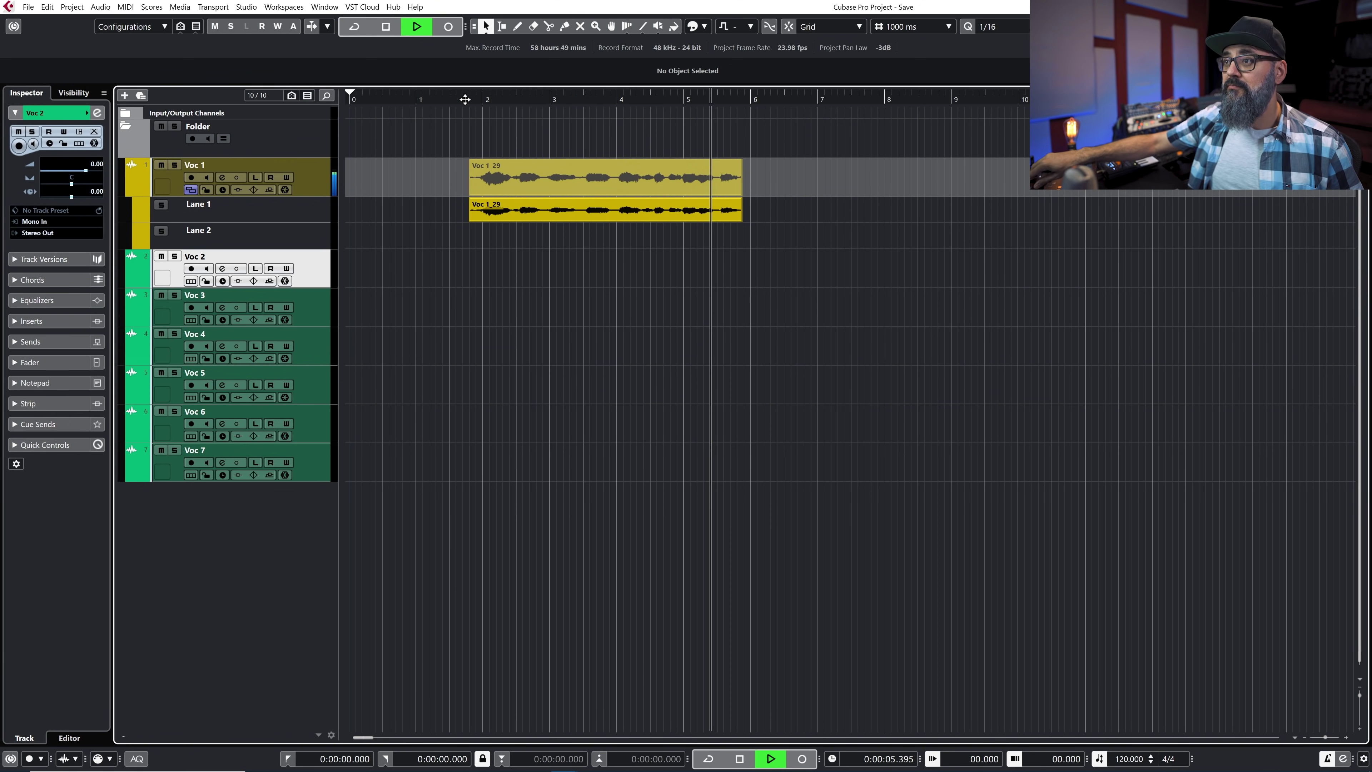
key(space)
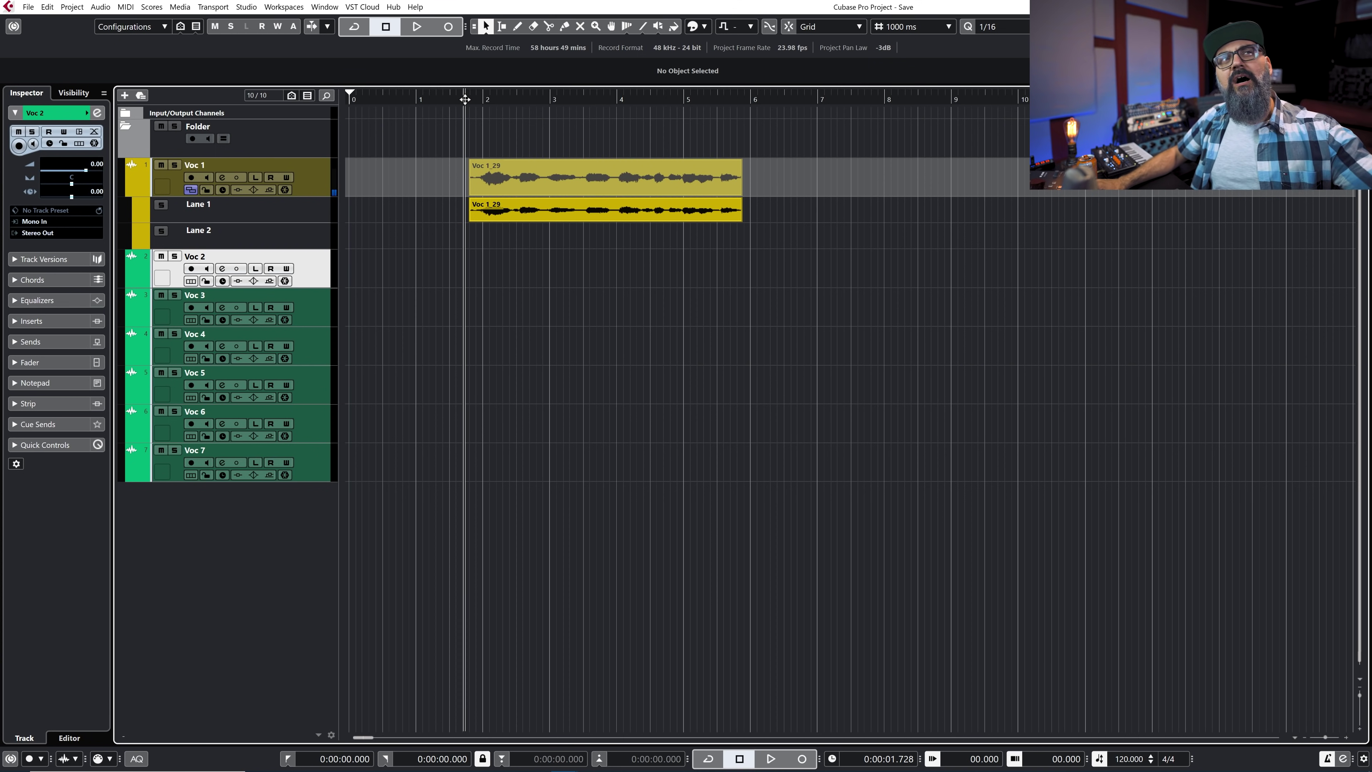
click(575, 97)
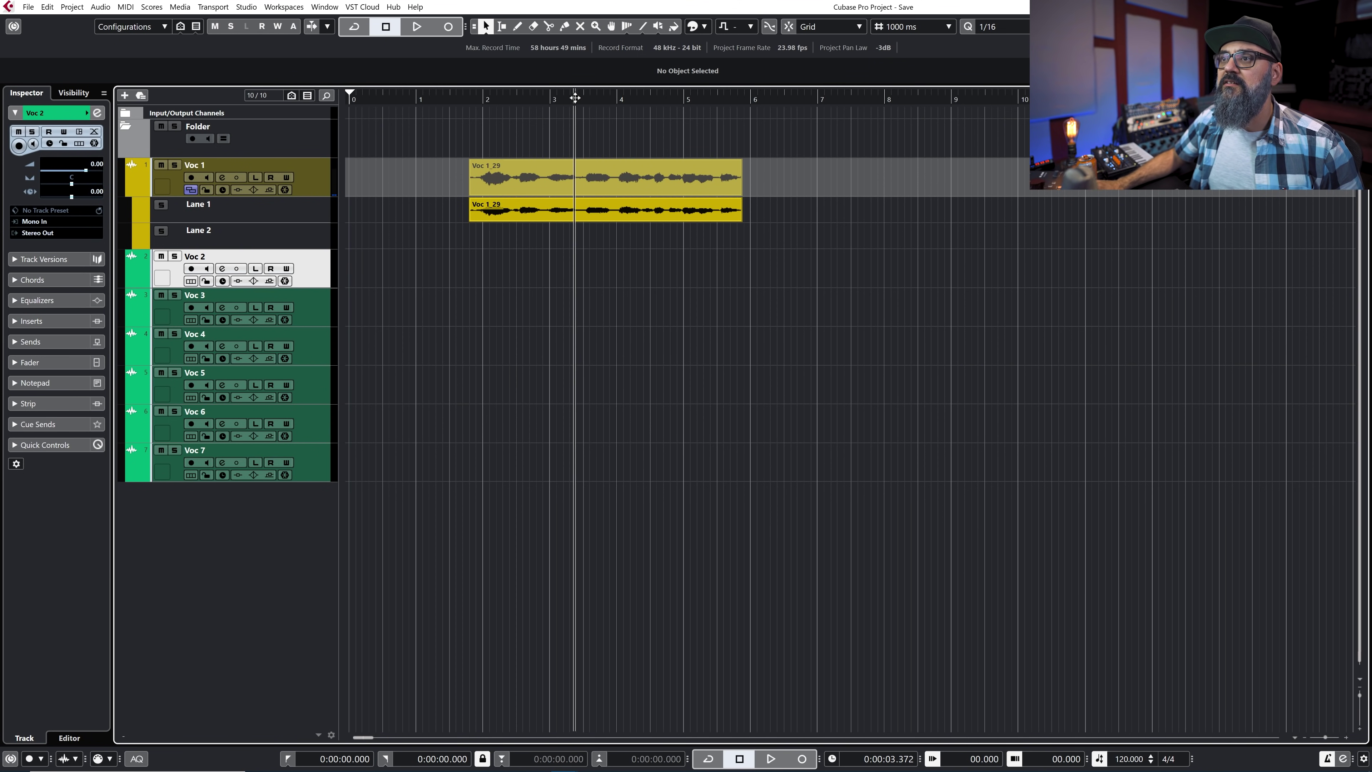
- Select the Voc 1 range from about 3.45 s to 4.55 s and set the locators to it
key(space)
key(space)
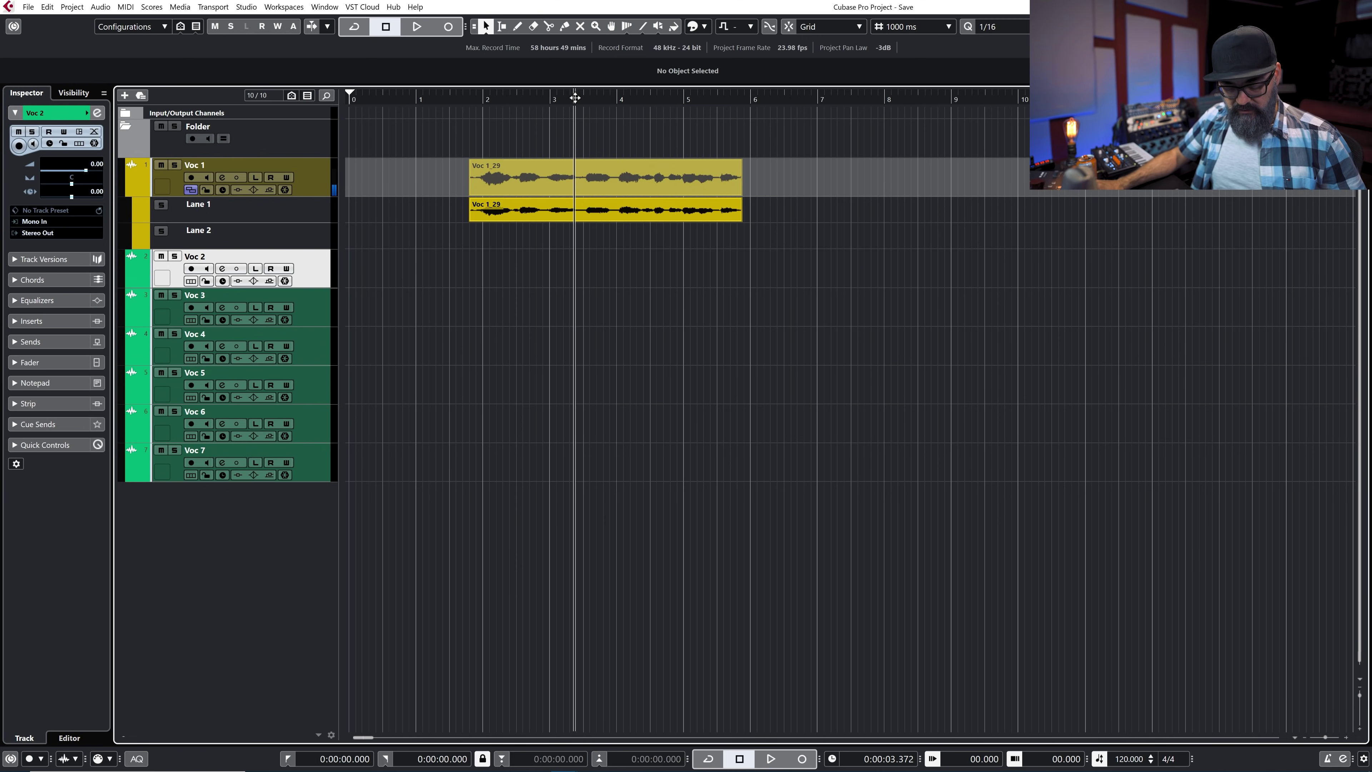
key(2)
ctrl+scroll(615, 162, up, 3)
drag(546, 178, 696, 202)
key(space)
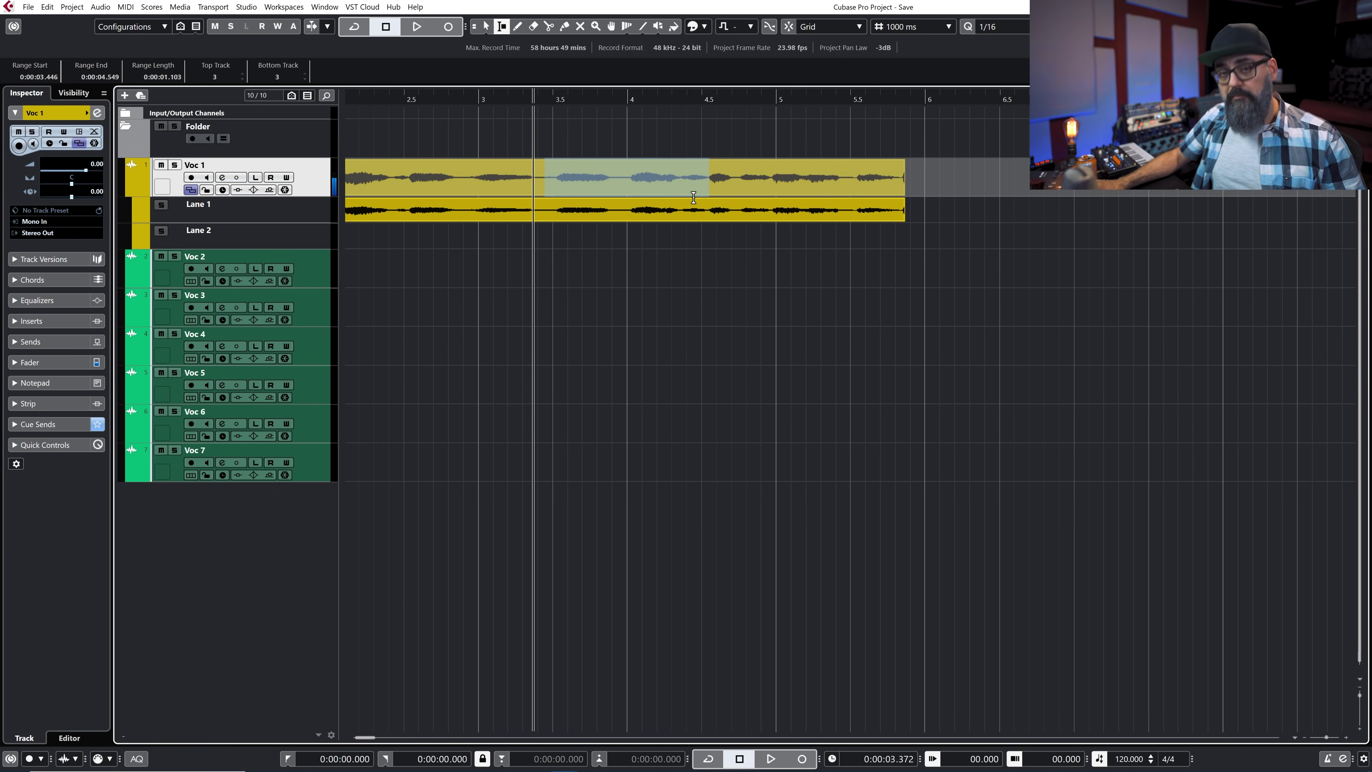
key(p)
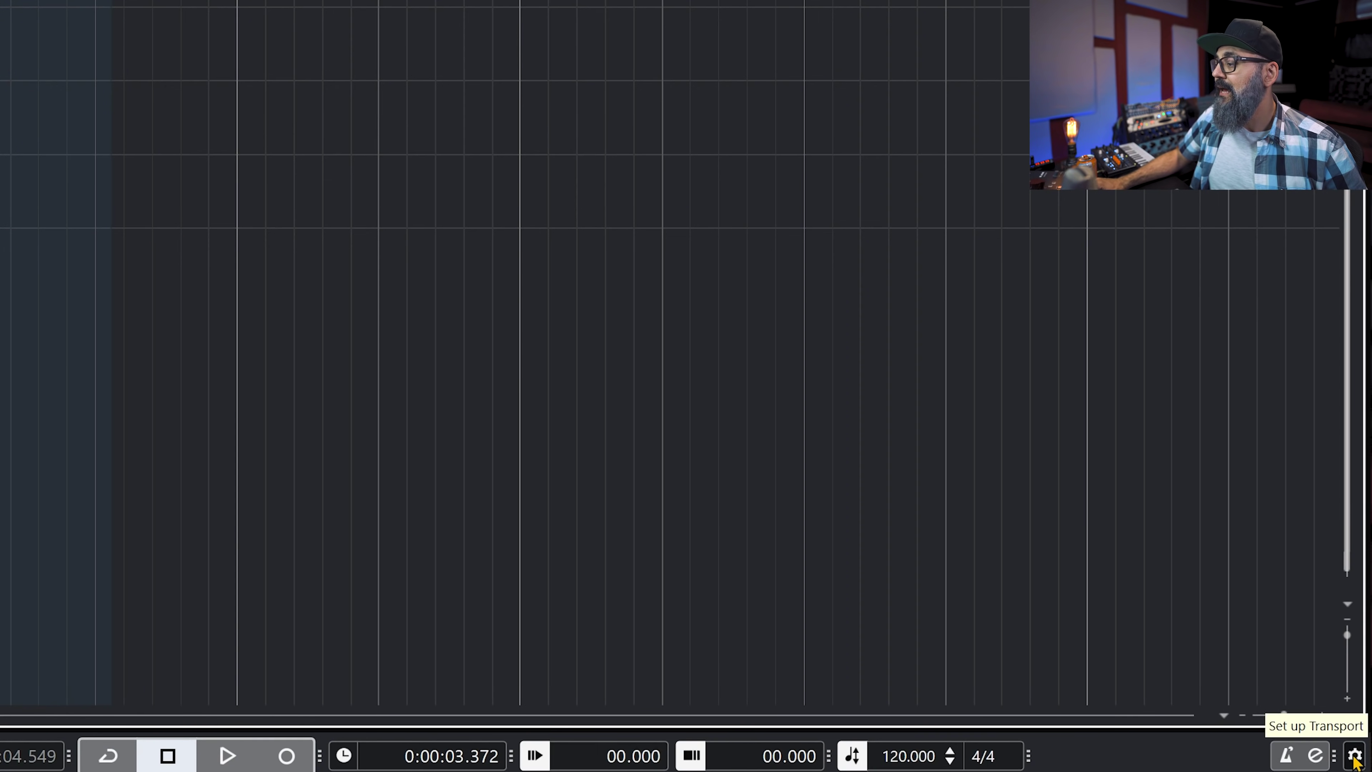
- Check that Punch Points are shown in the transport, then record-enable Voc 1 and punch-record a take between the locators from about 1.4 s
click(1355, 757)
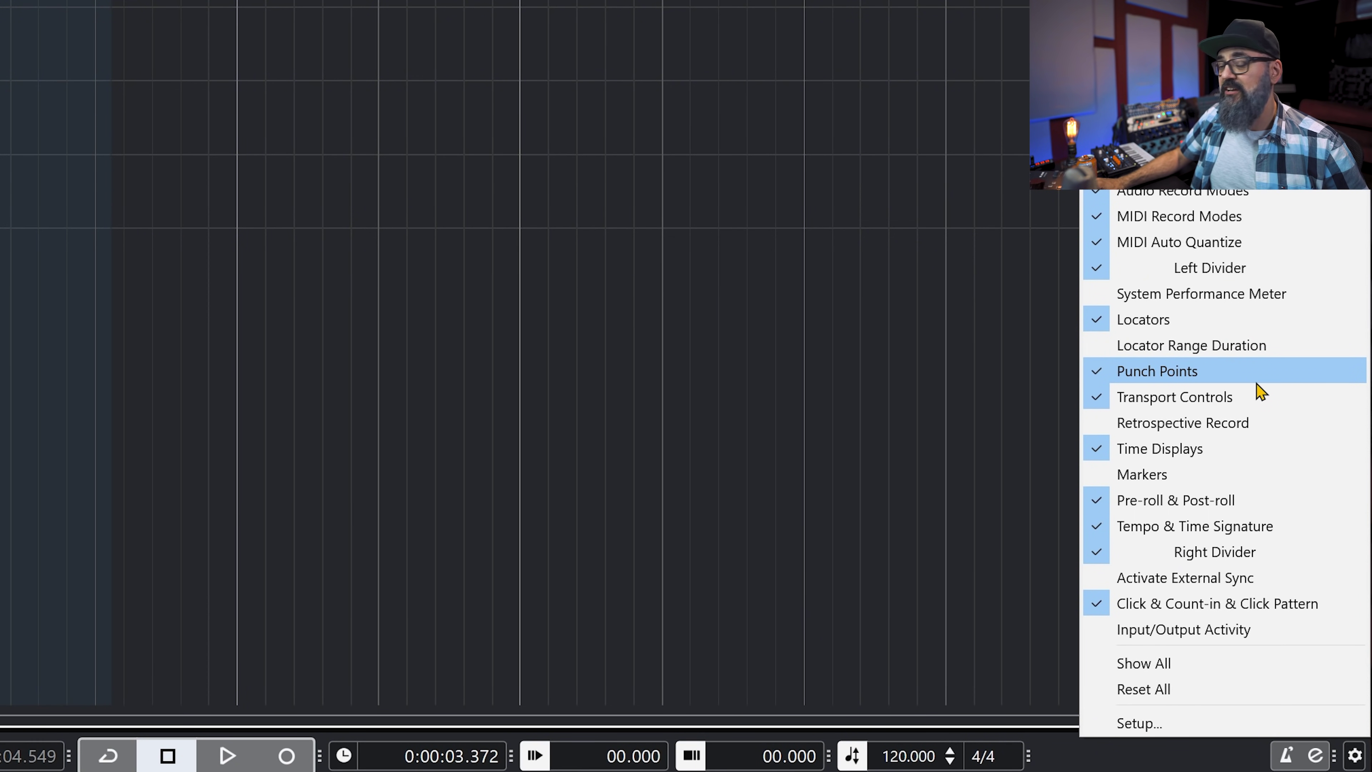
key(Escape)
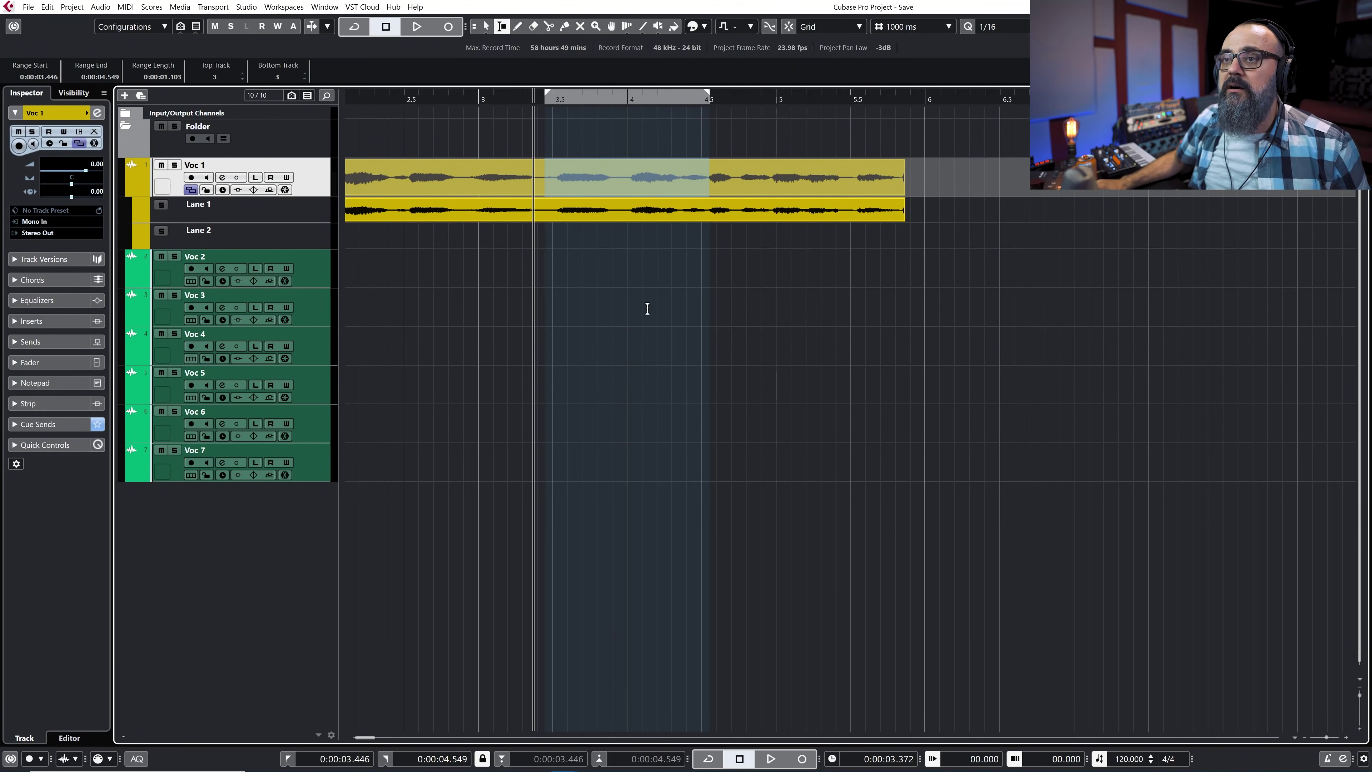
click(191, 177)
key(shift+f)
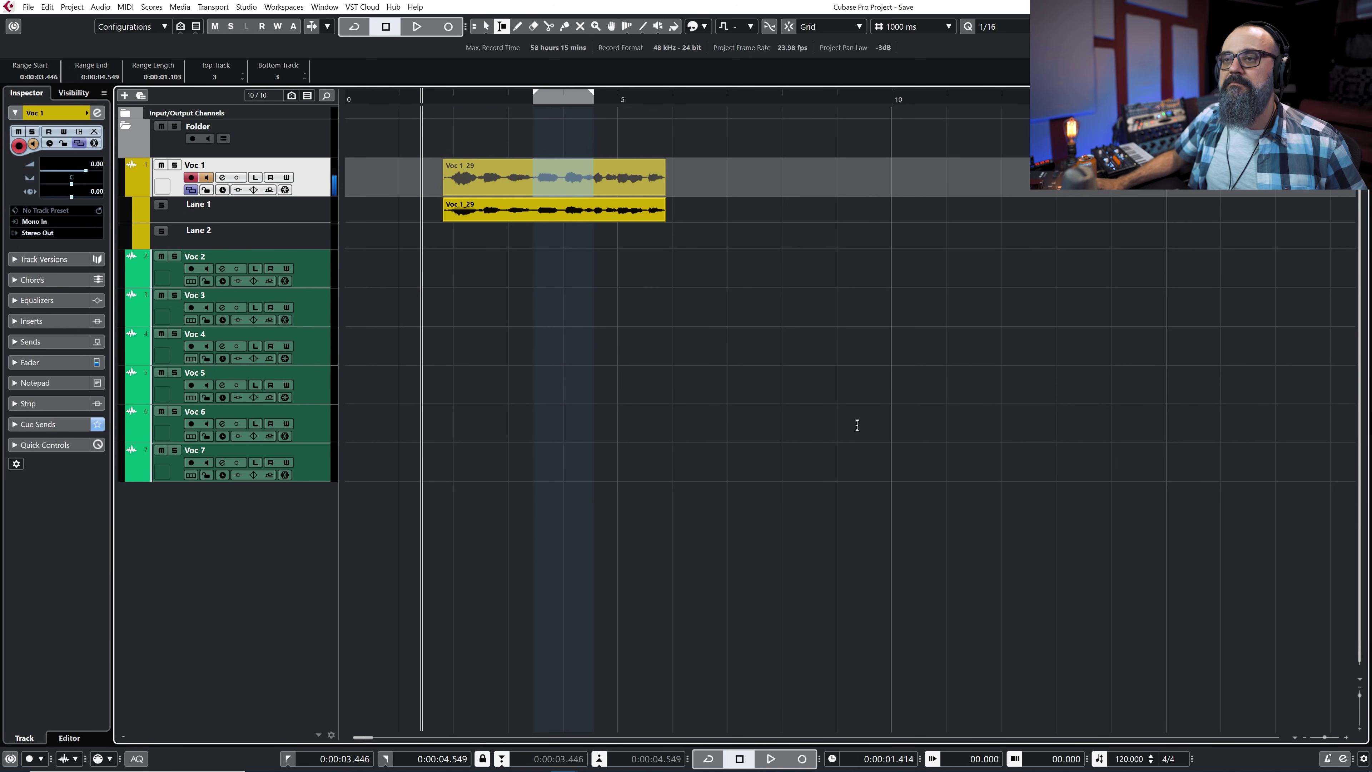
key(space)
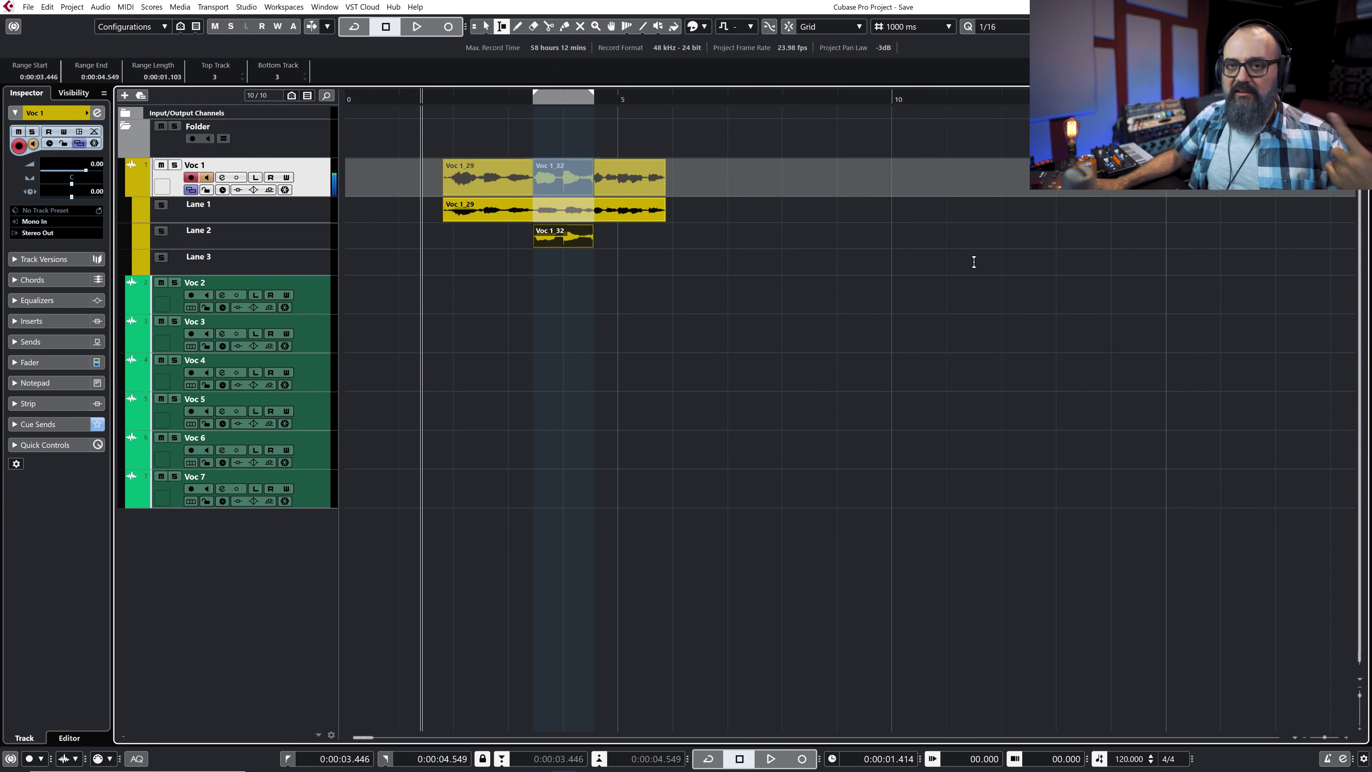
- Play back the punched-in take and turn off record enable on Voc 1
key(space)
key(space)
click(191, 178)
key(space)
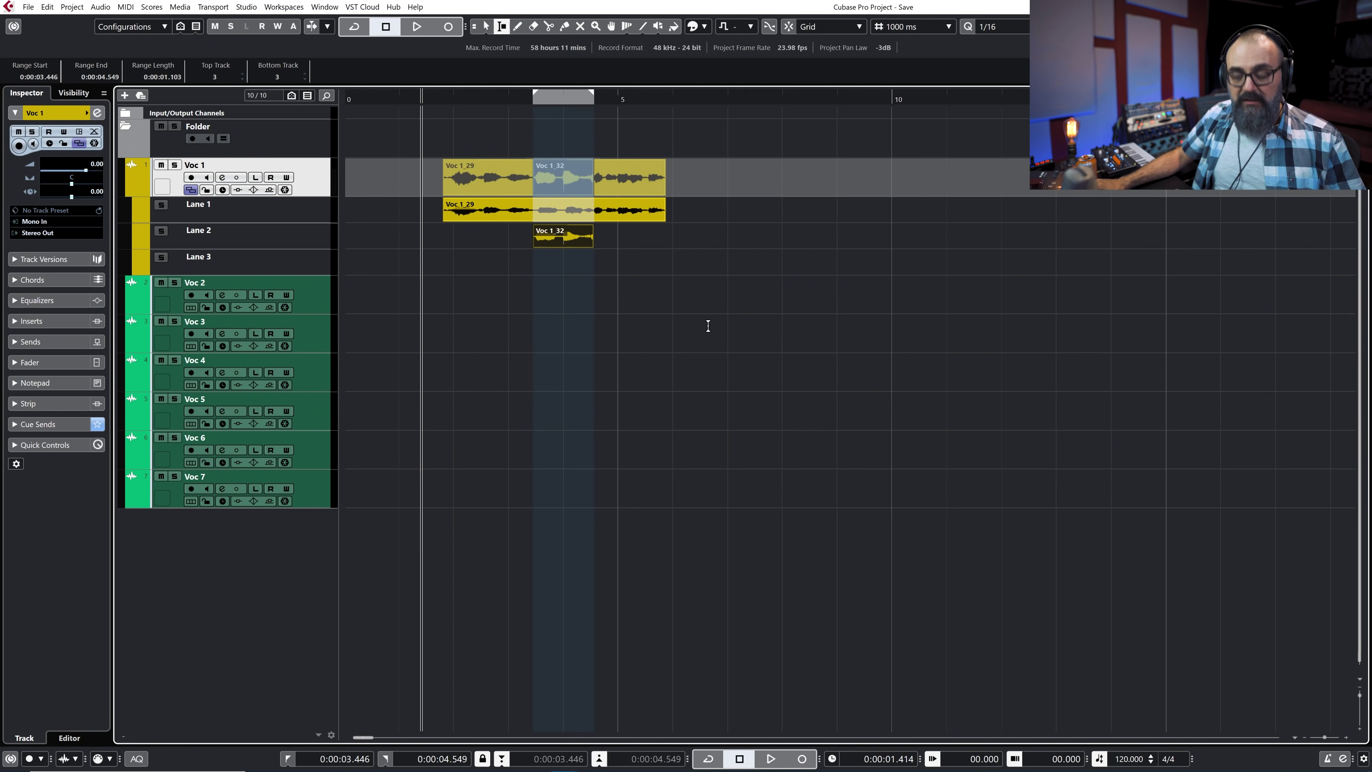
- Set the locators to the full length of the Voc 1_29 event and unlock the punch points from the locators
key(1)
click(638, 194)
key(p)
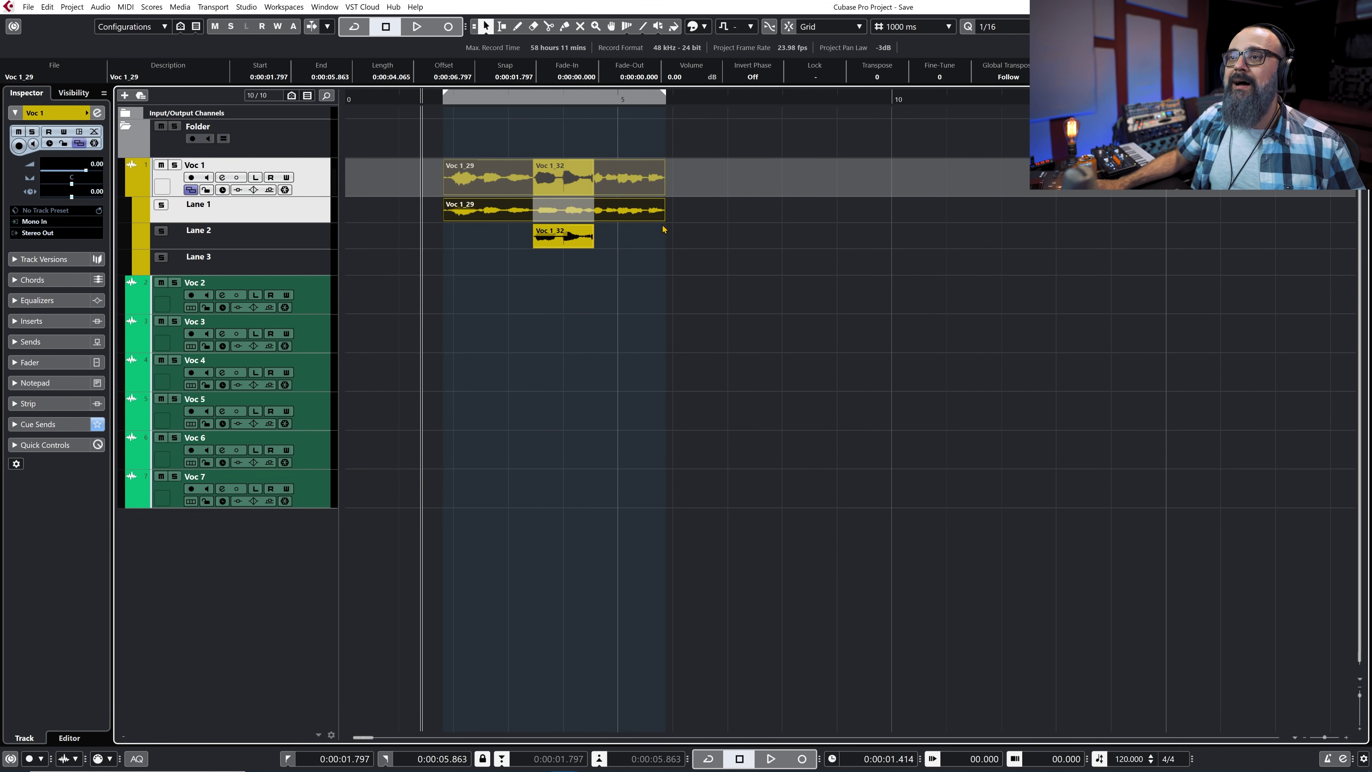
key(c)
key(c)
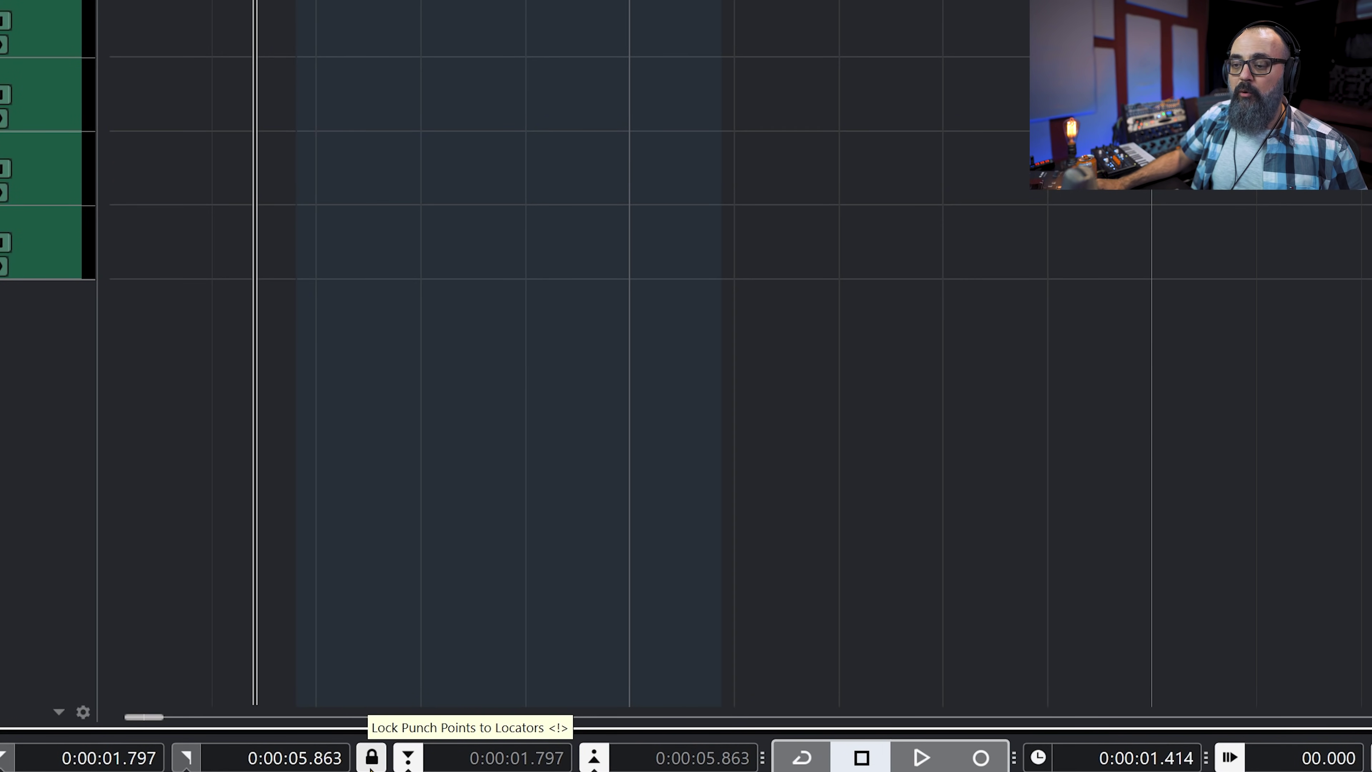
click(371, 767)
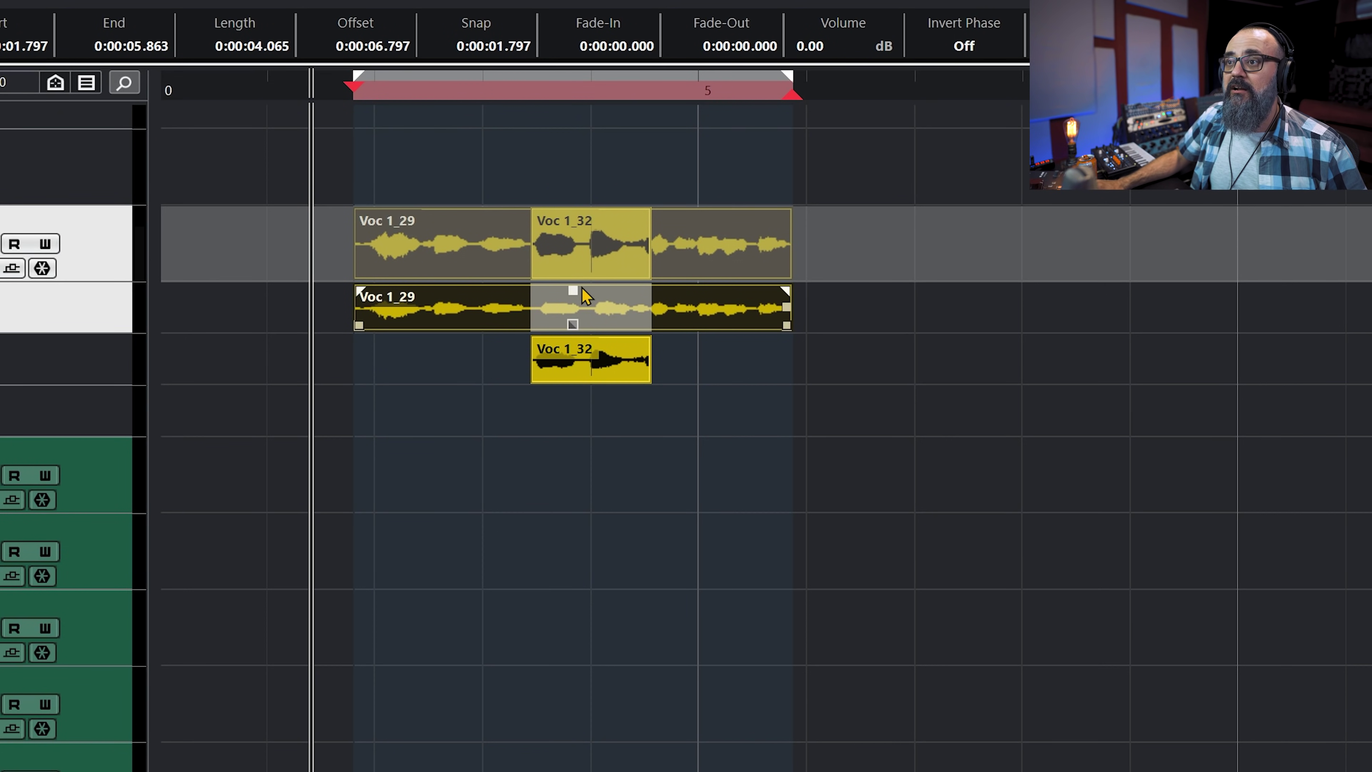
- Move the punch-in and punch-out points by hand to just outside the Voc 1_32 event
click(600, 346)
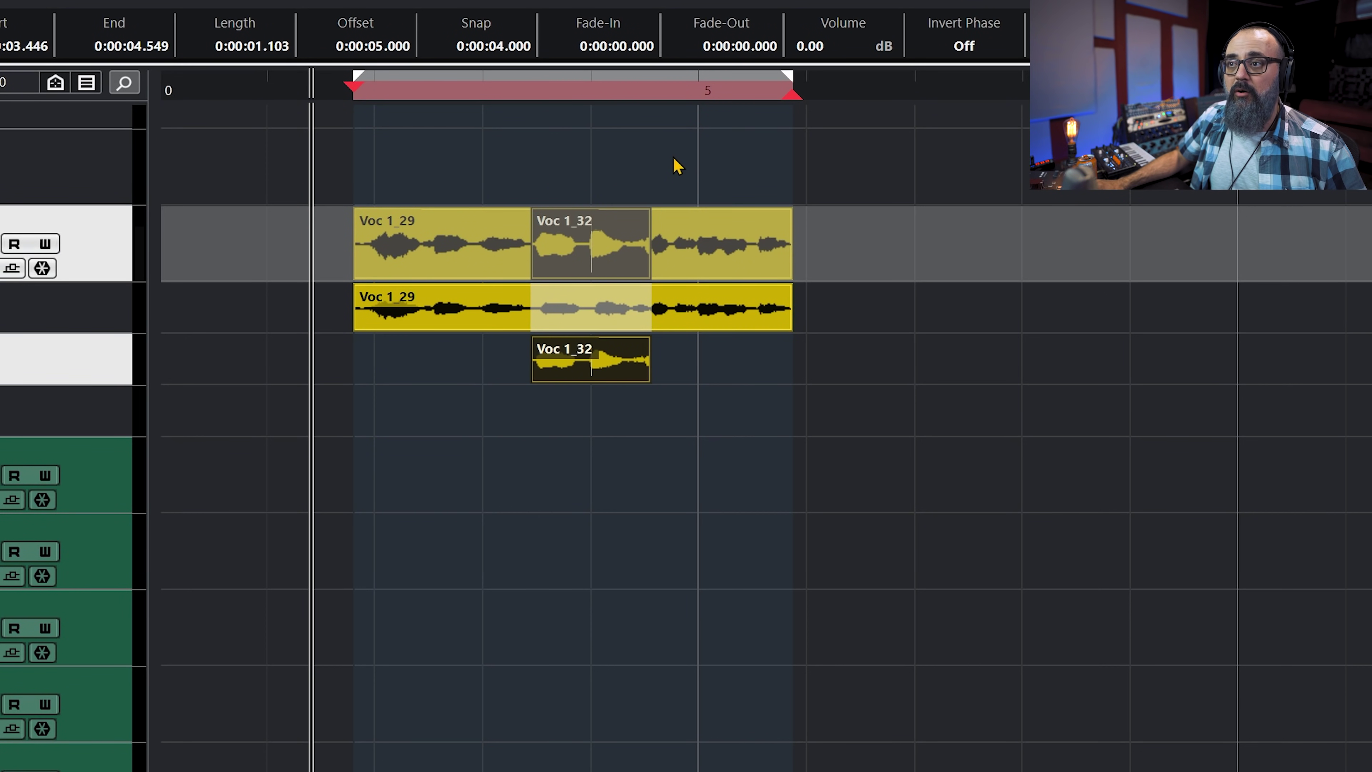
drag(356, 90, 502, 105)
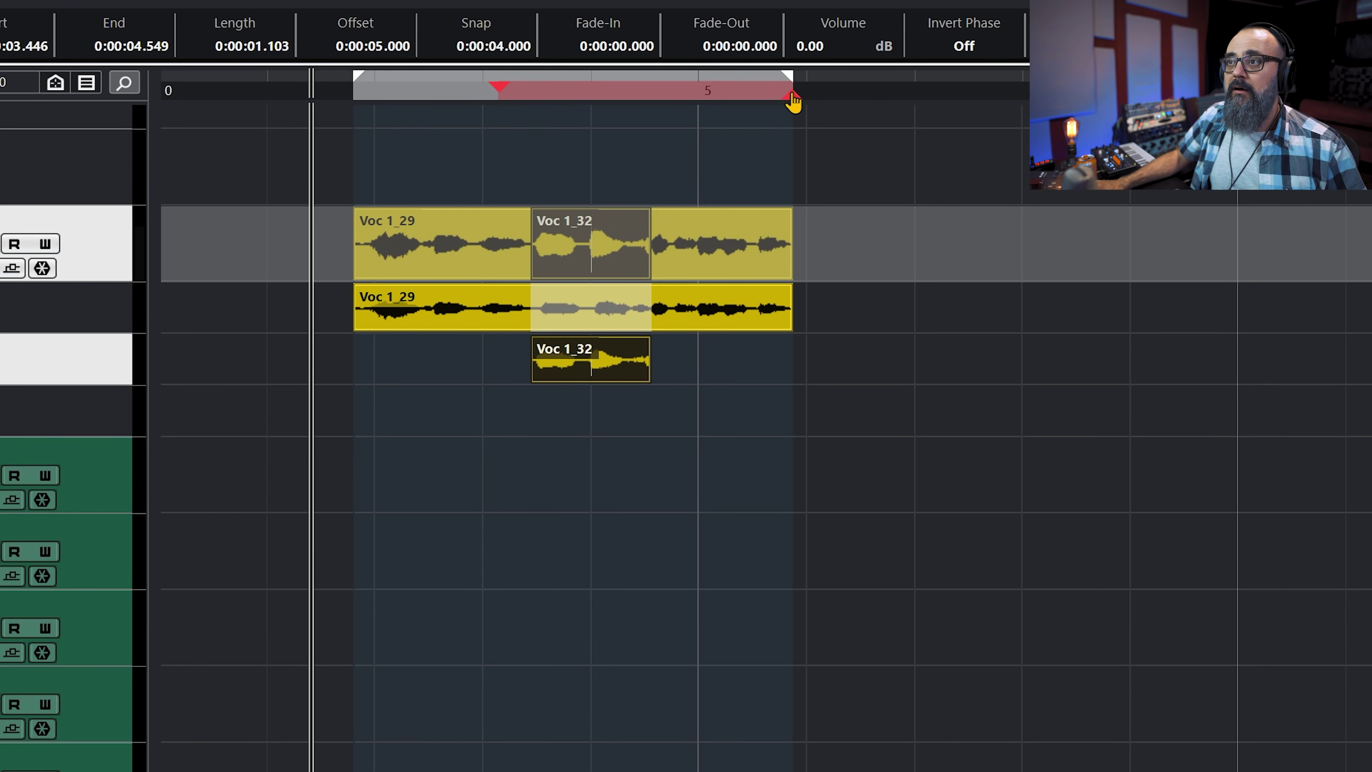
drag(793, 101, 687, 119)
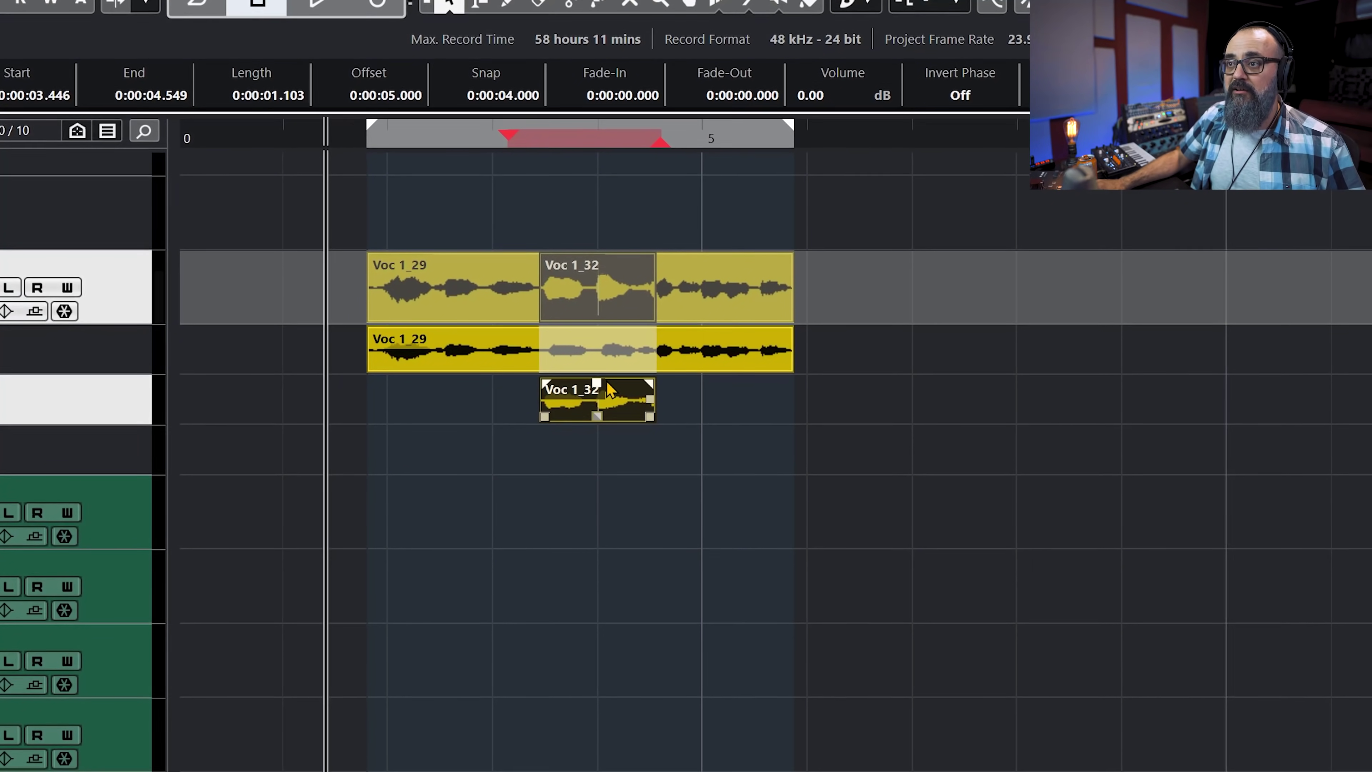
- Select a range about 1.06 s long in Lane 1 where Voc 1_32 overlaps it, and set the punch points to the selection range
key(2)
double_click(600, 297)
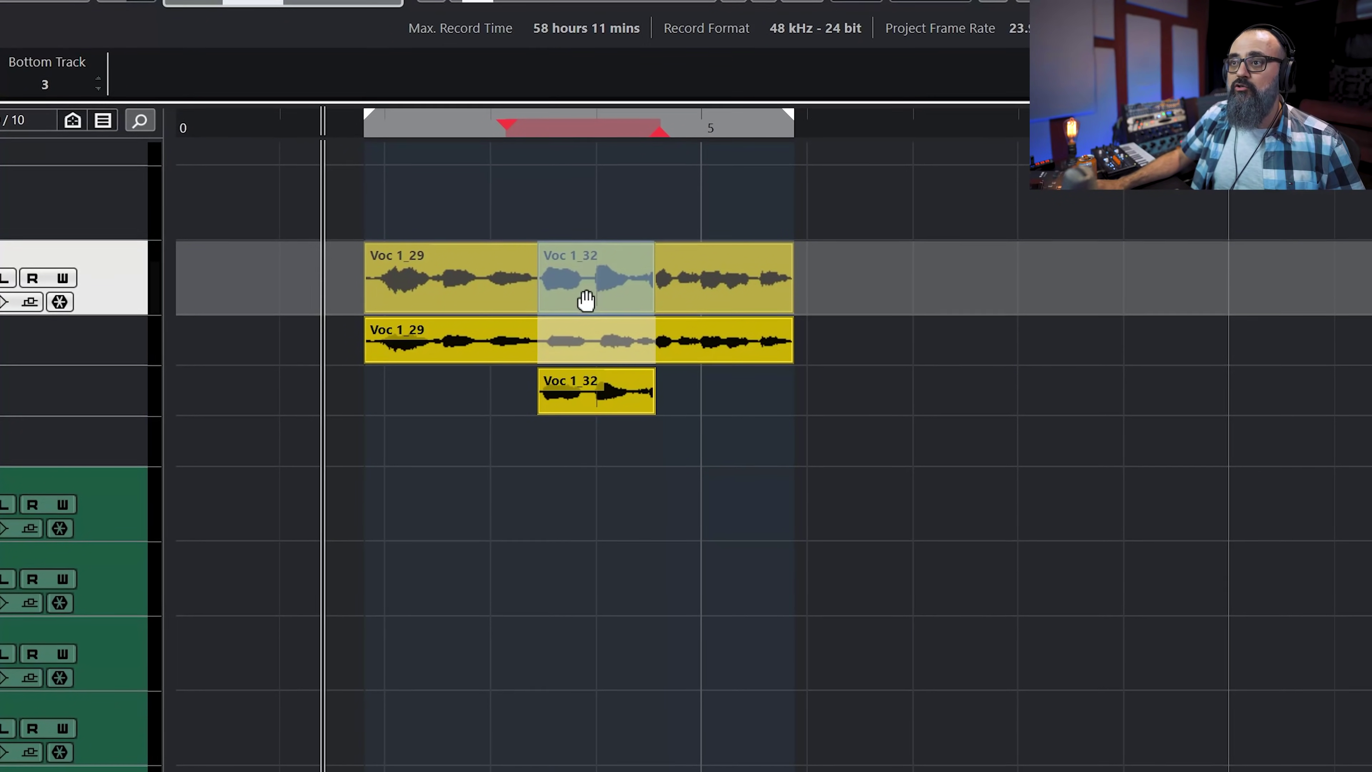
drag(537, 331, 651, 352)
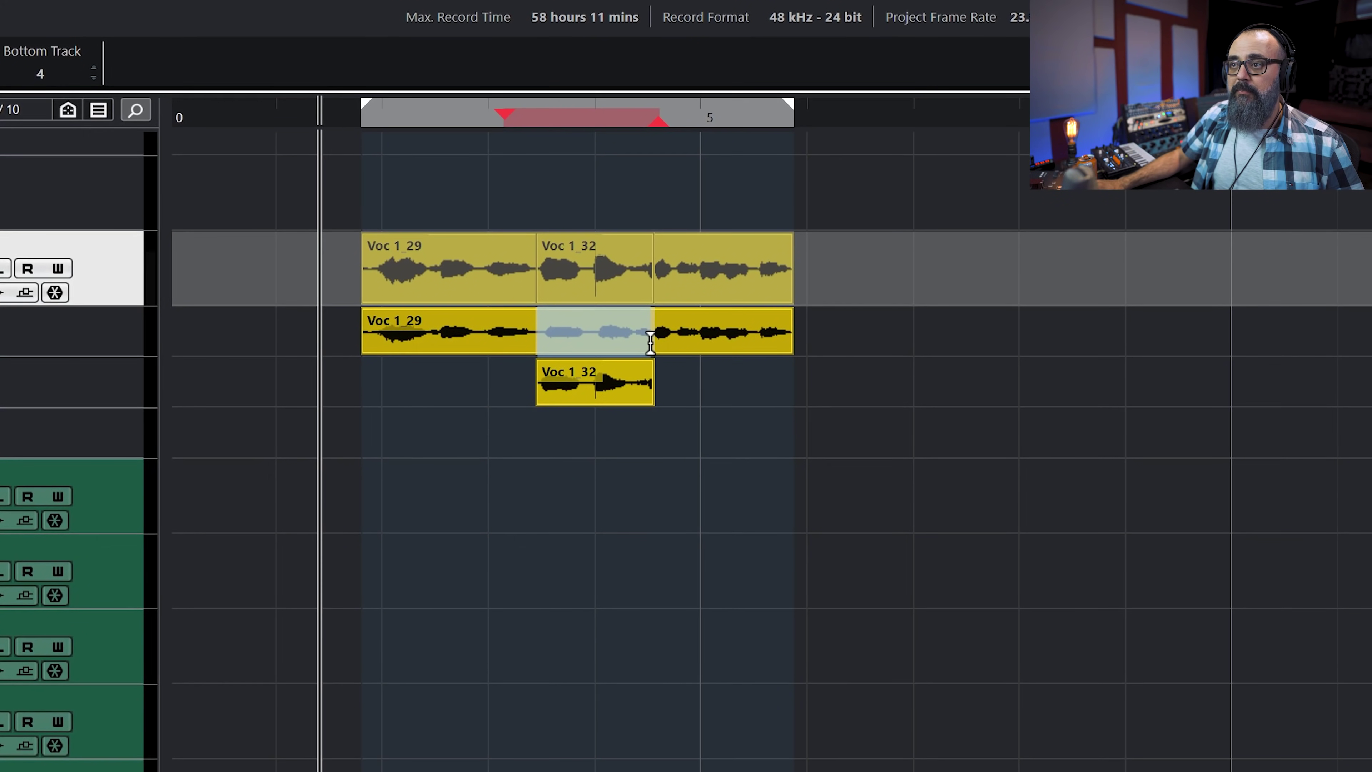
click(651, 346)
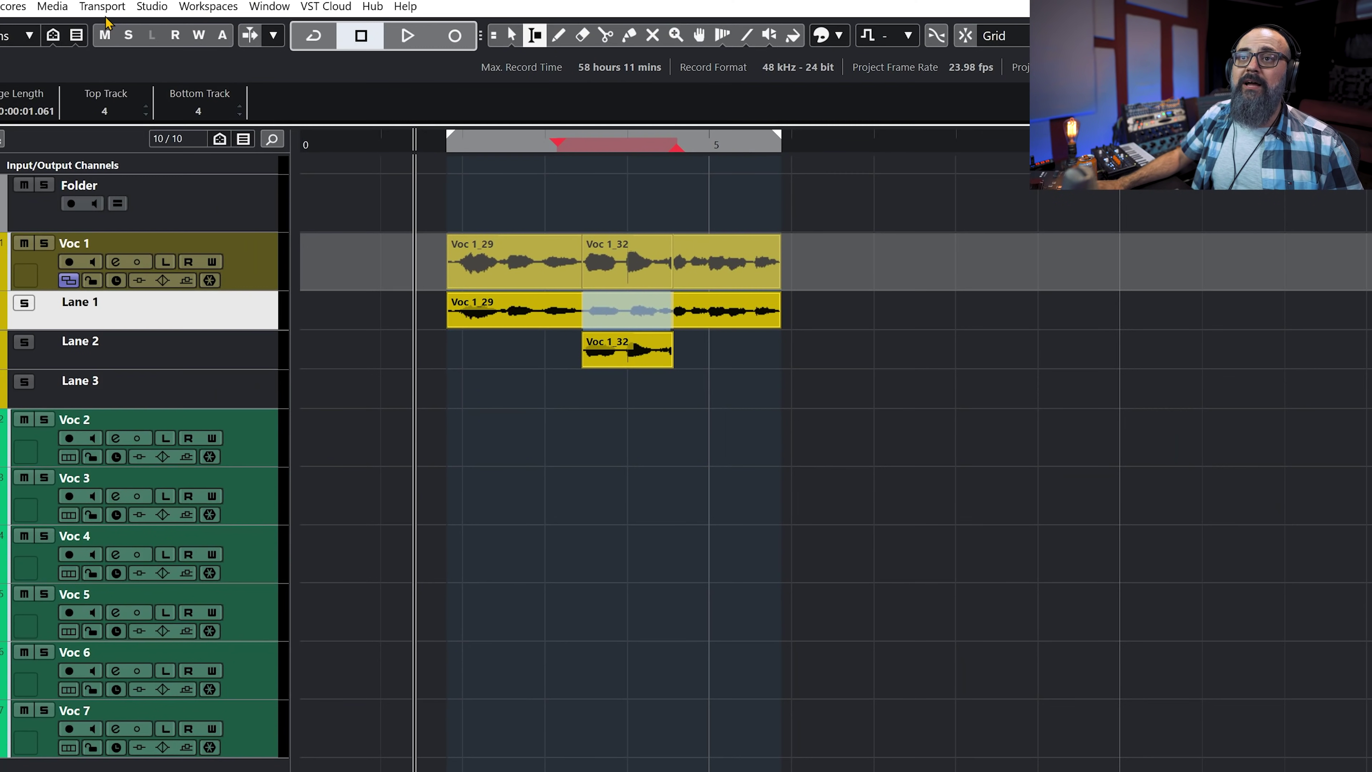
click(111, 4)
mouse_move(156, 99)
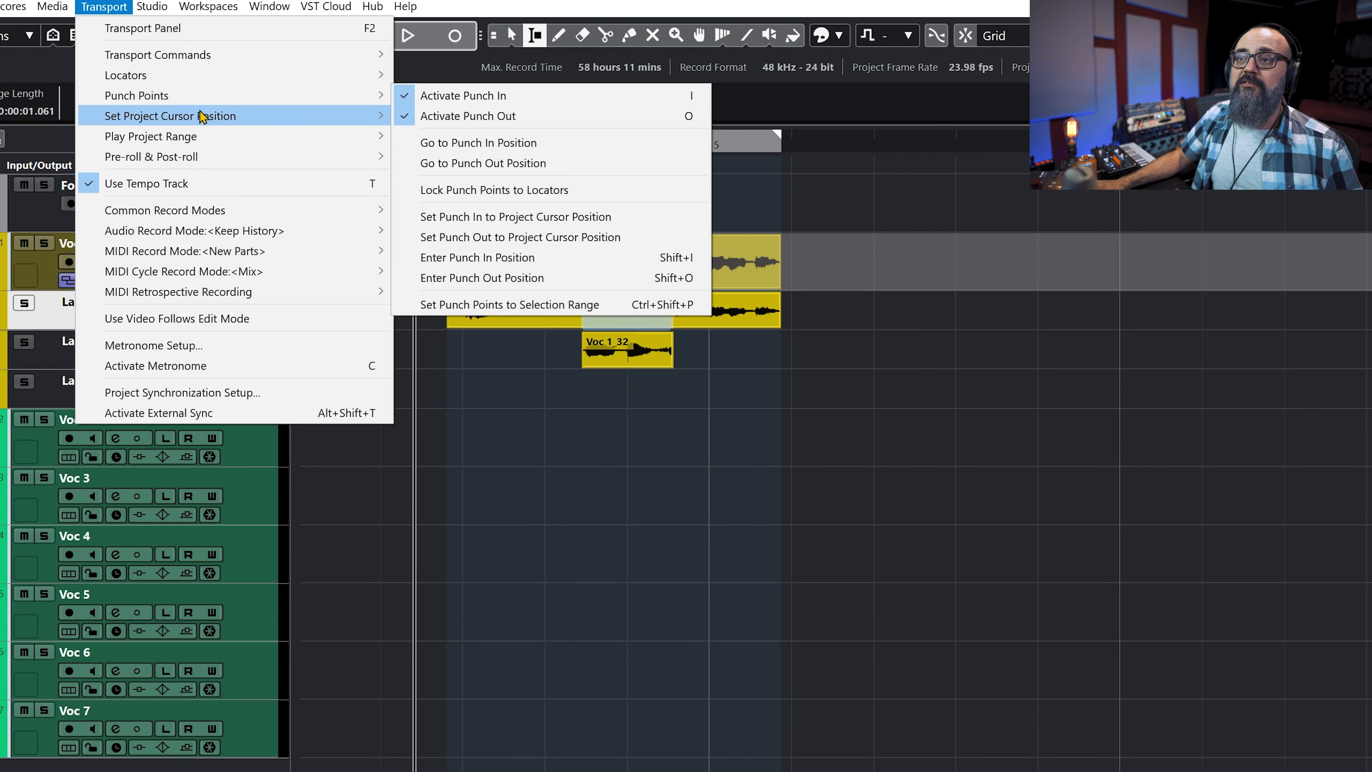
click(598, 304)
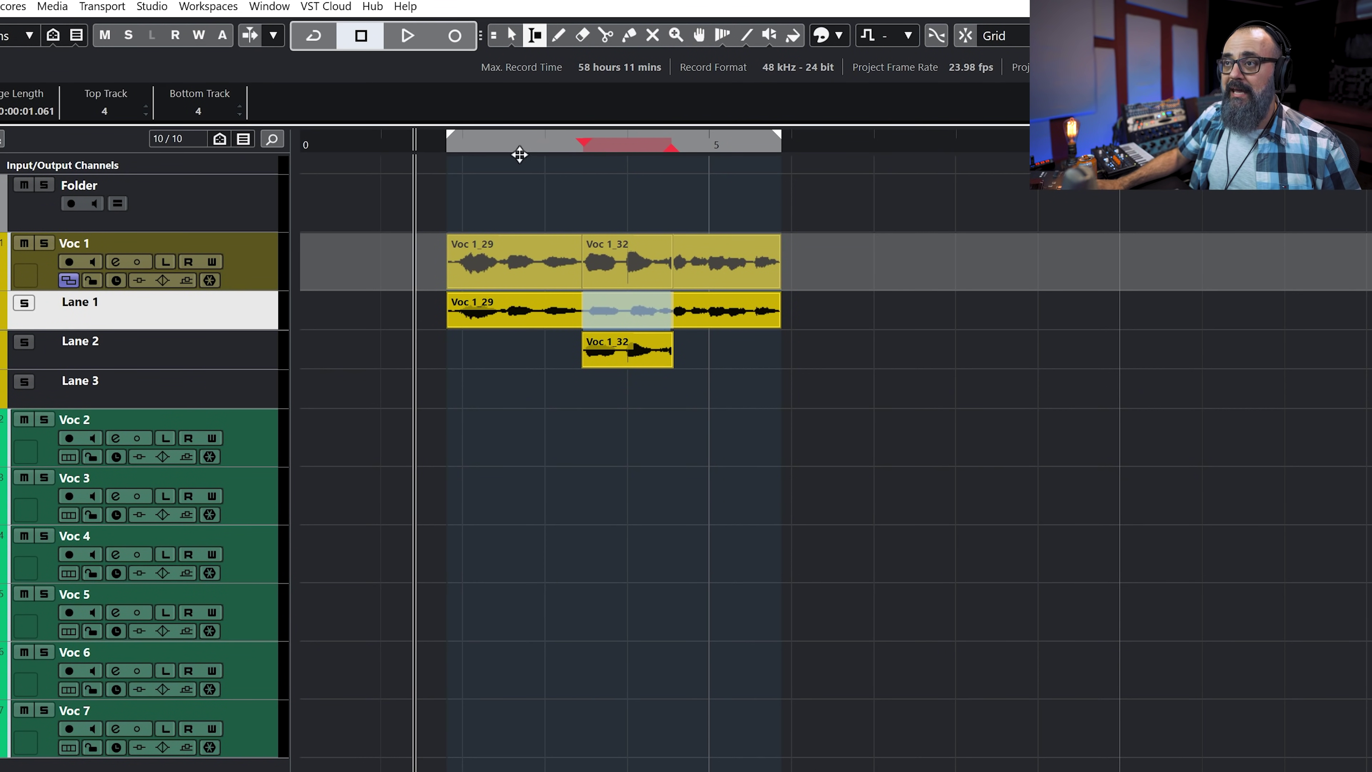
- Turn on cycle mode, record-enable Voc 1 and cycle-record three more takes between the punch points
click(776, 440)
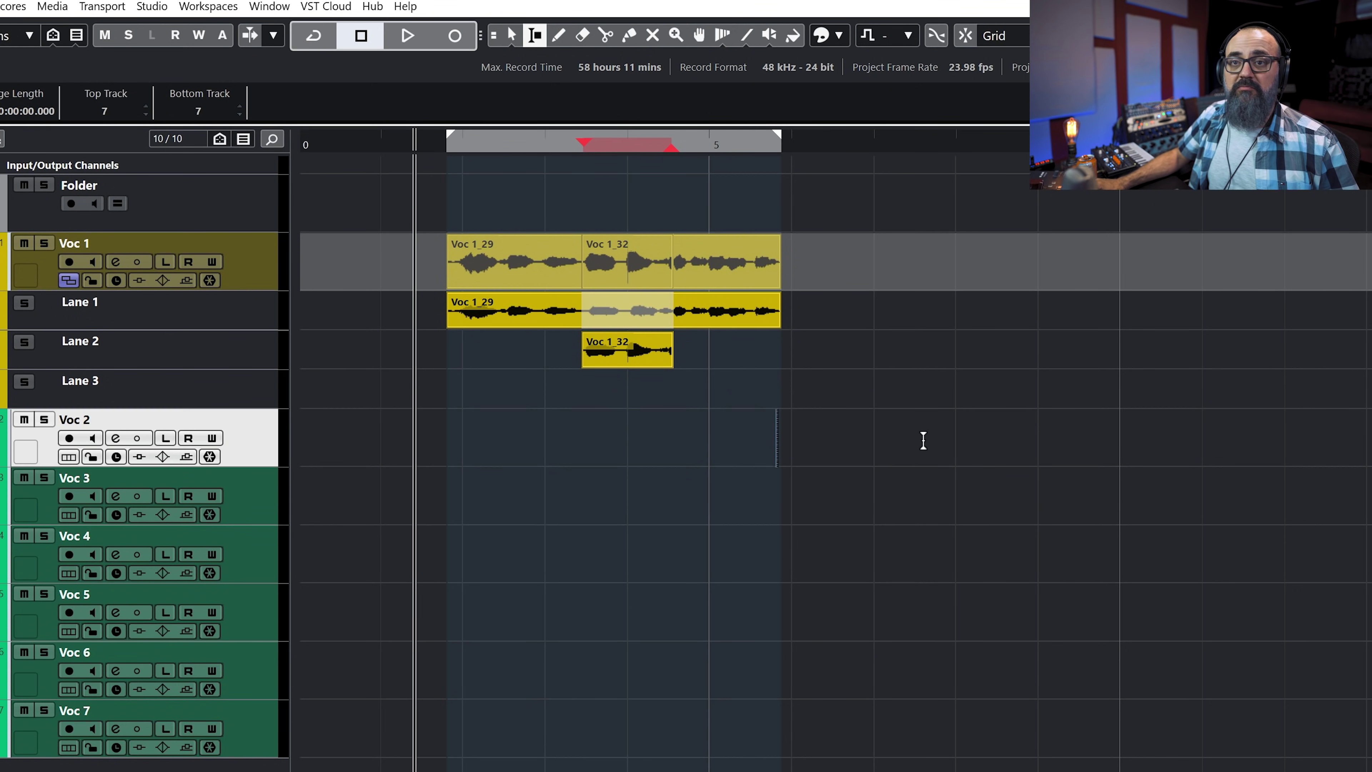
key(1)
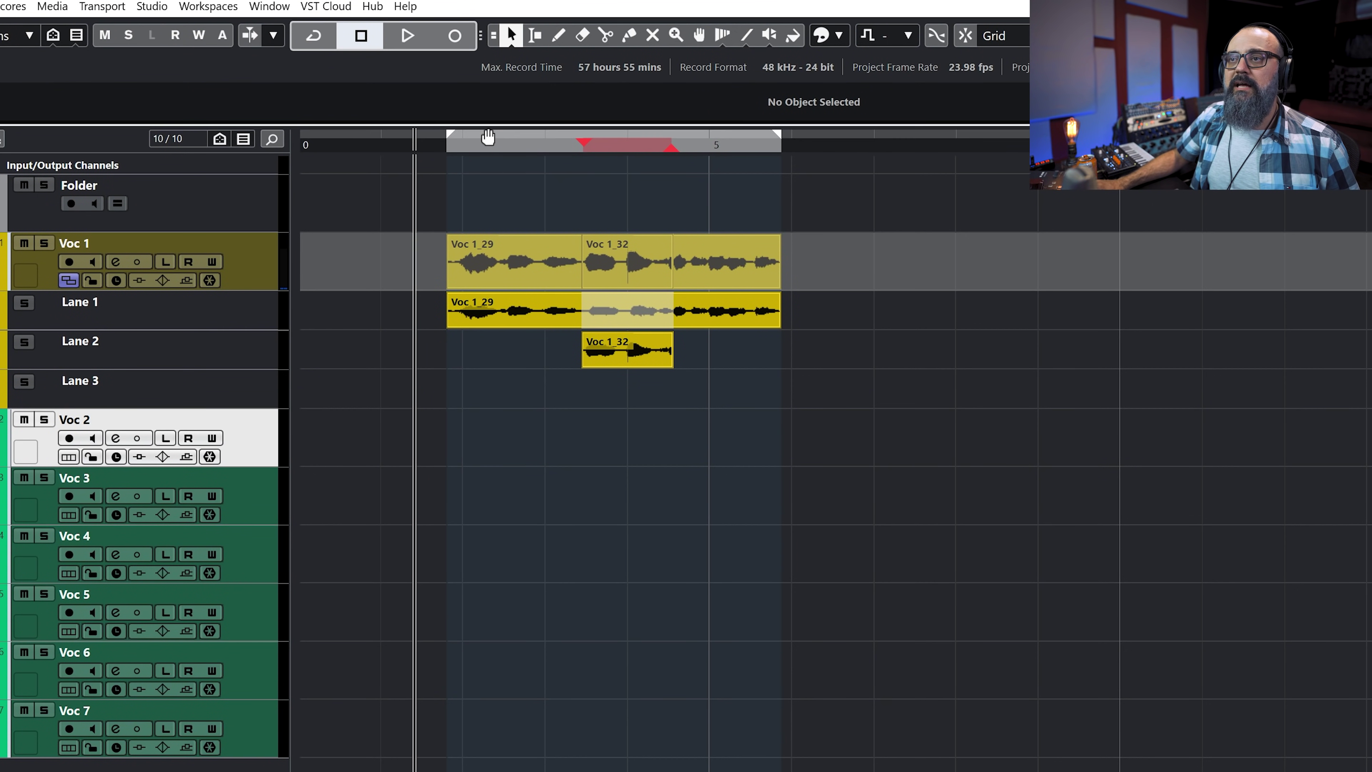
key(slash)
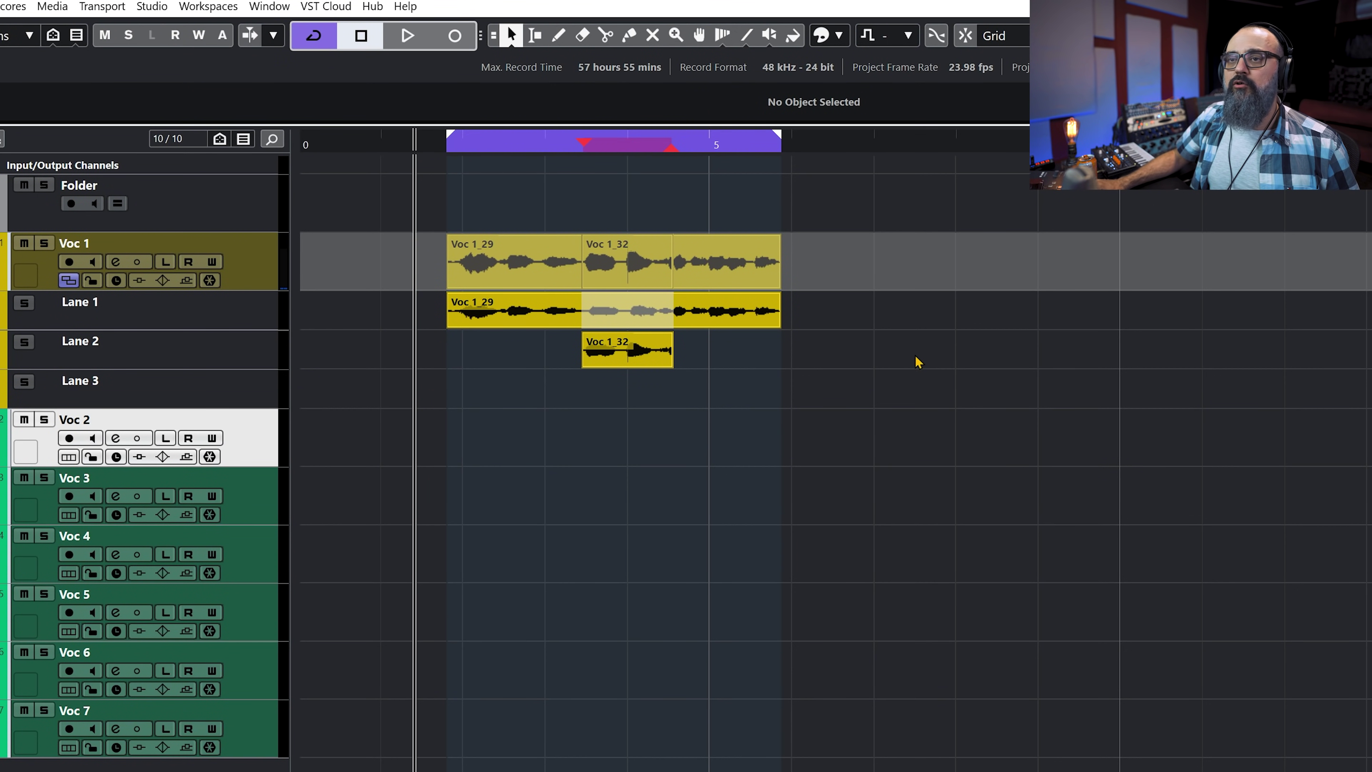
click(70, 261)
key(space)
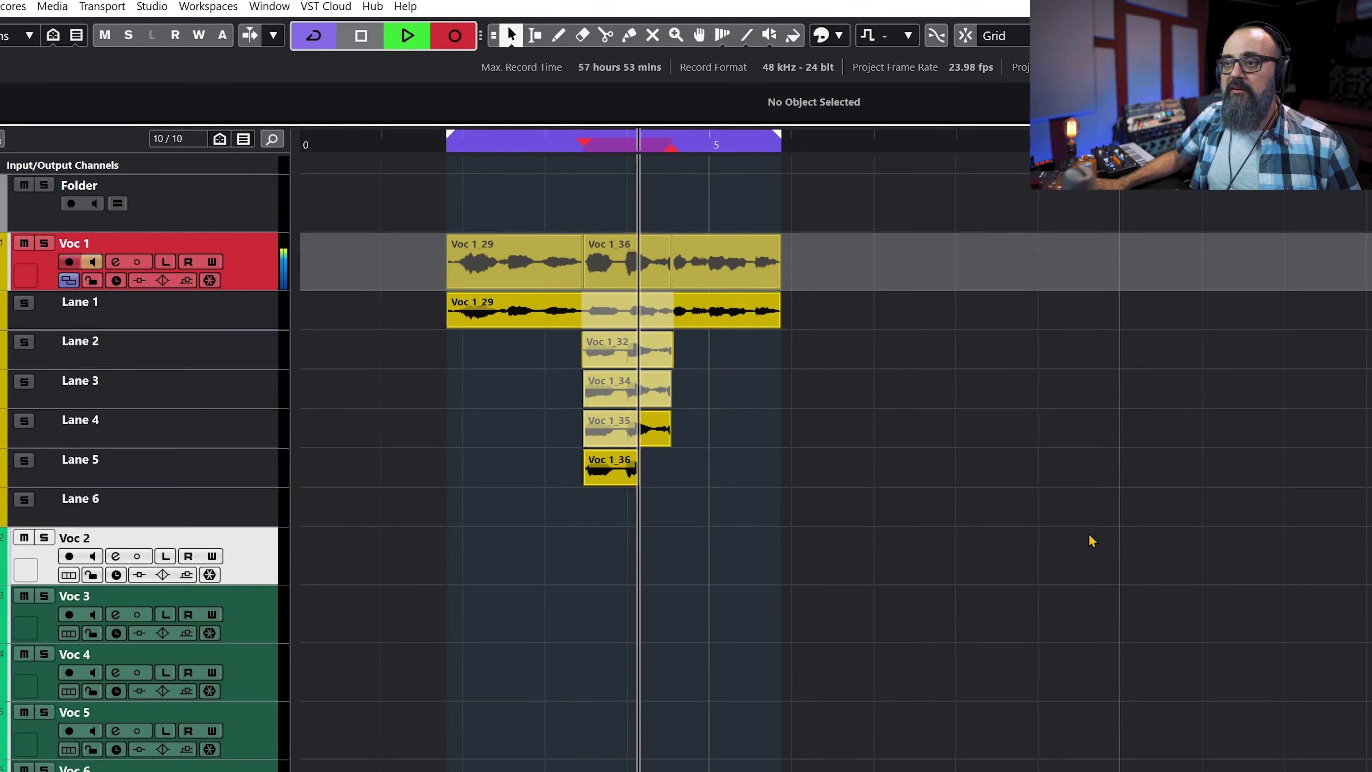
key(space)
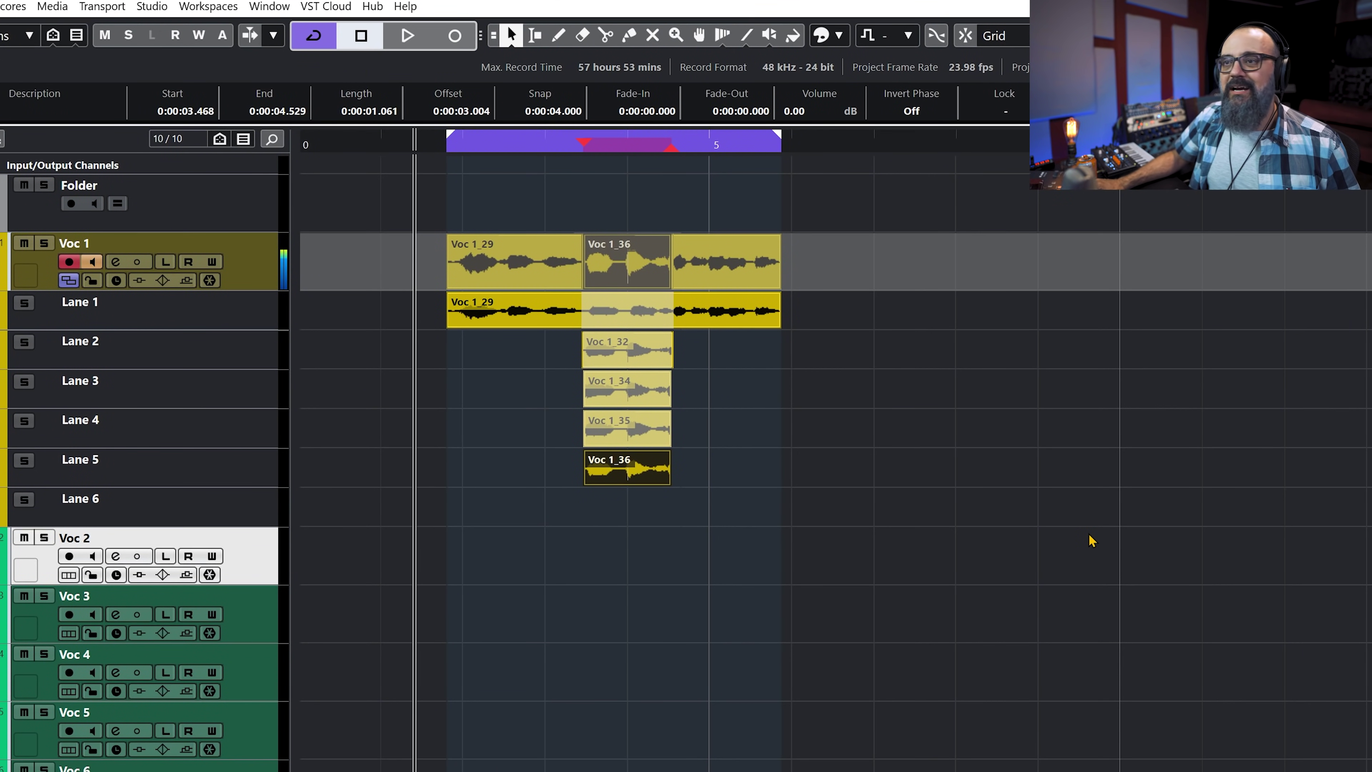